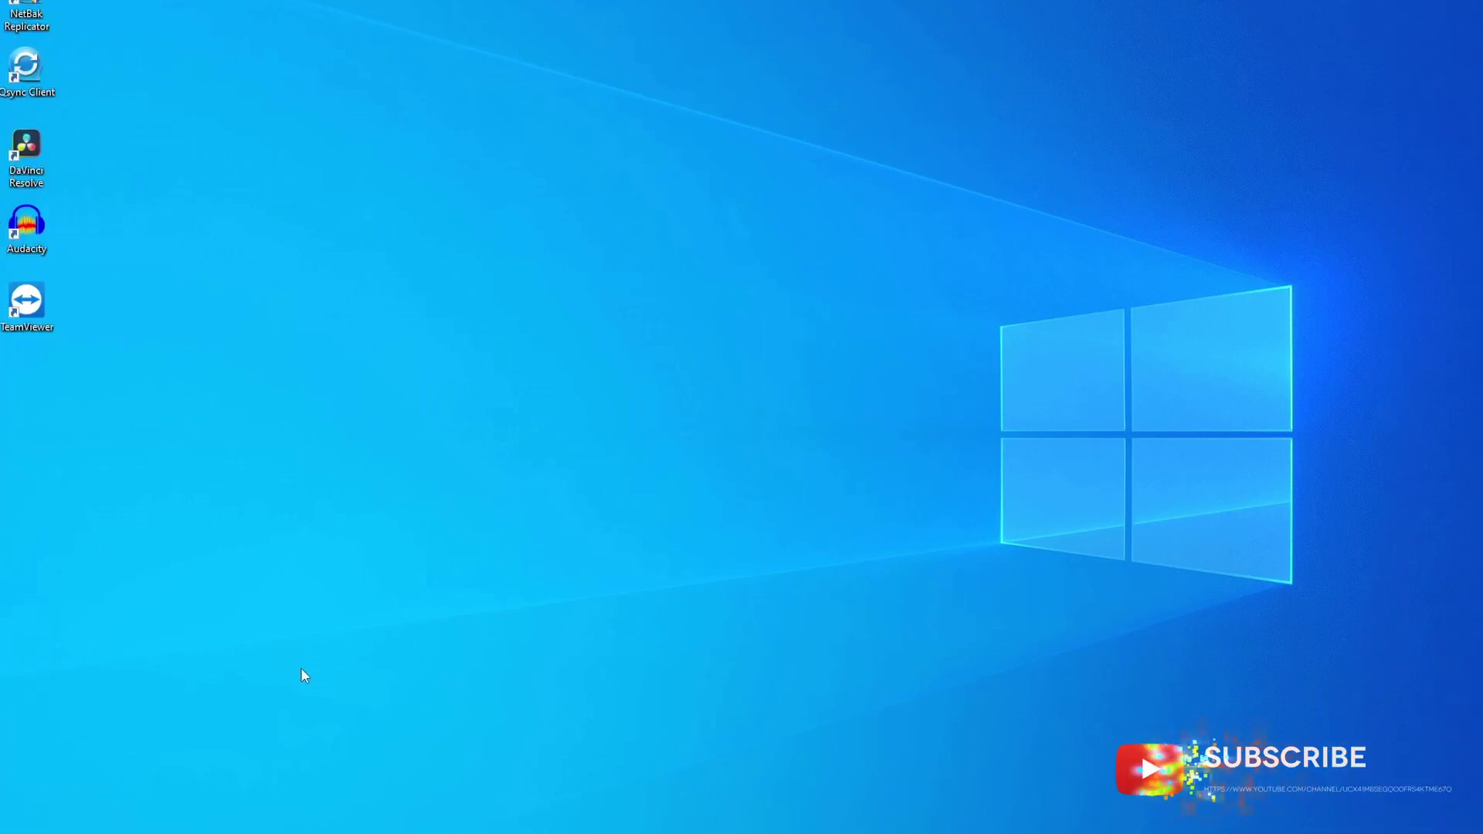
# Launch Command Prompt from the Run box and run ipconfig
pyautogui.press('super+x')
pyautogui.click(94, 772)
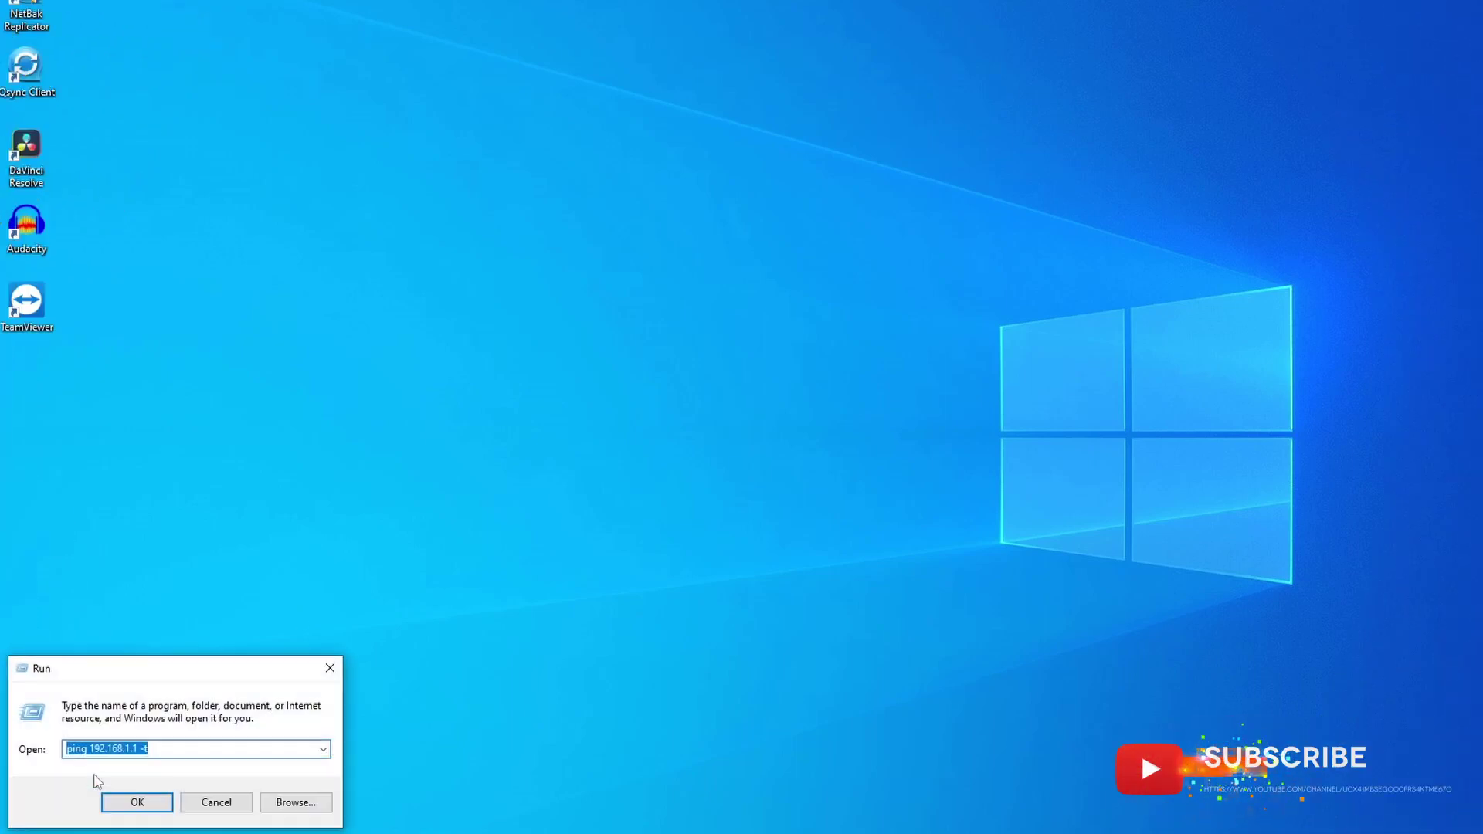
pyautogui.write('cmd')
pyautogui.press('Return')
pyautogui.click(797, 255)
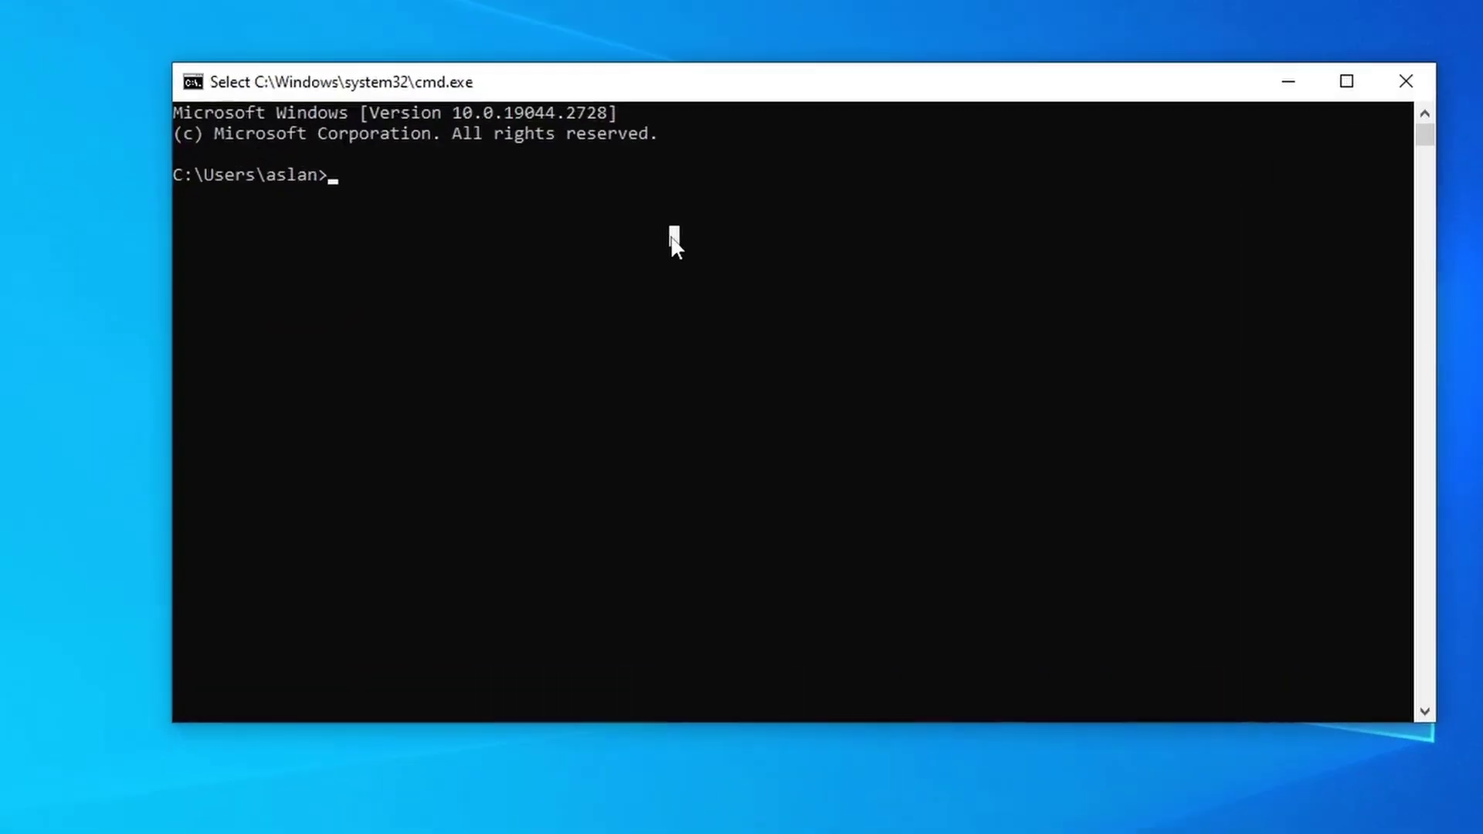
pyautogui.press('Escape')
pyautogui.write('ipconfi')
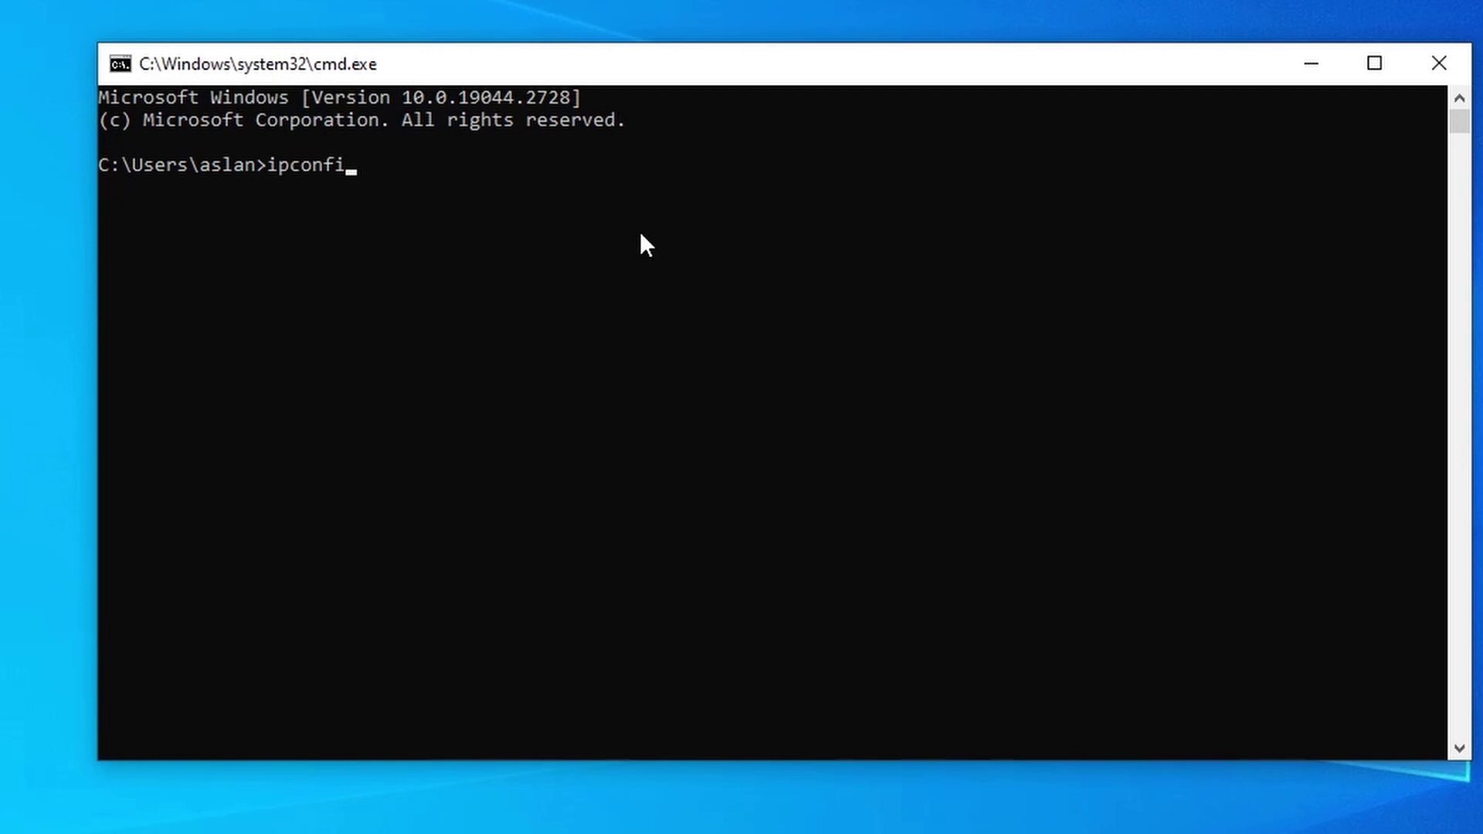
pyautogui.write('g')
pyautogui.press('Return')
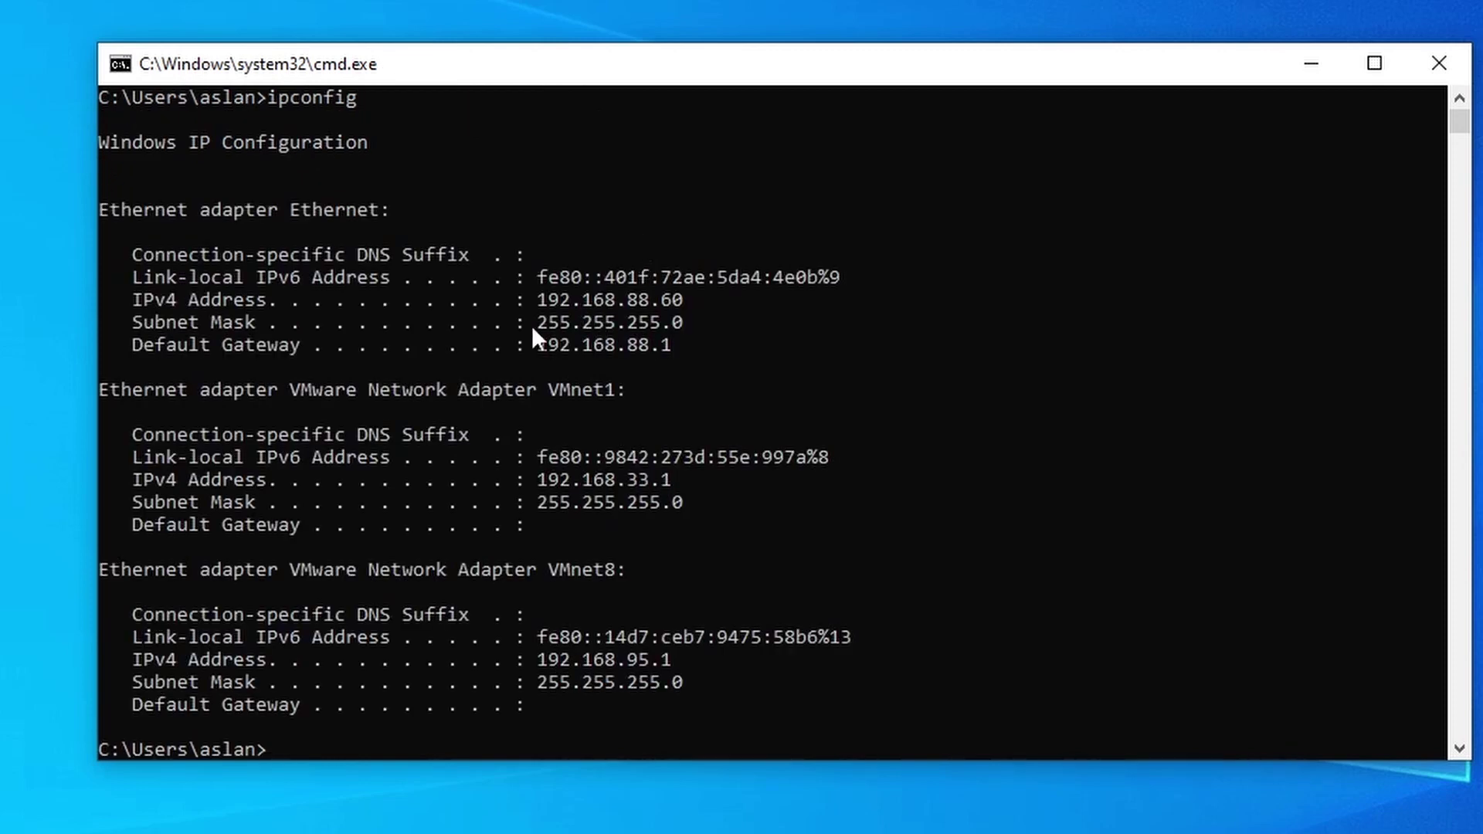
# Highlight IPv4 192.168.88.60 and mask 255.255.255.0, then ping 192.168.1.1, which times out
pyautogui.click(531, 300)
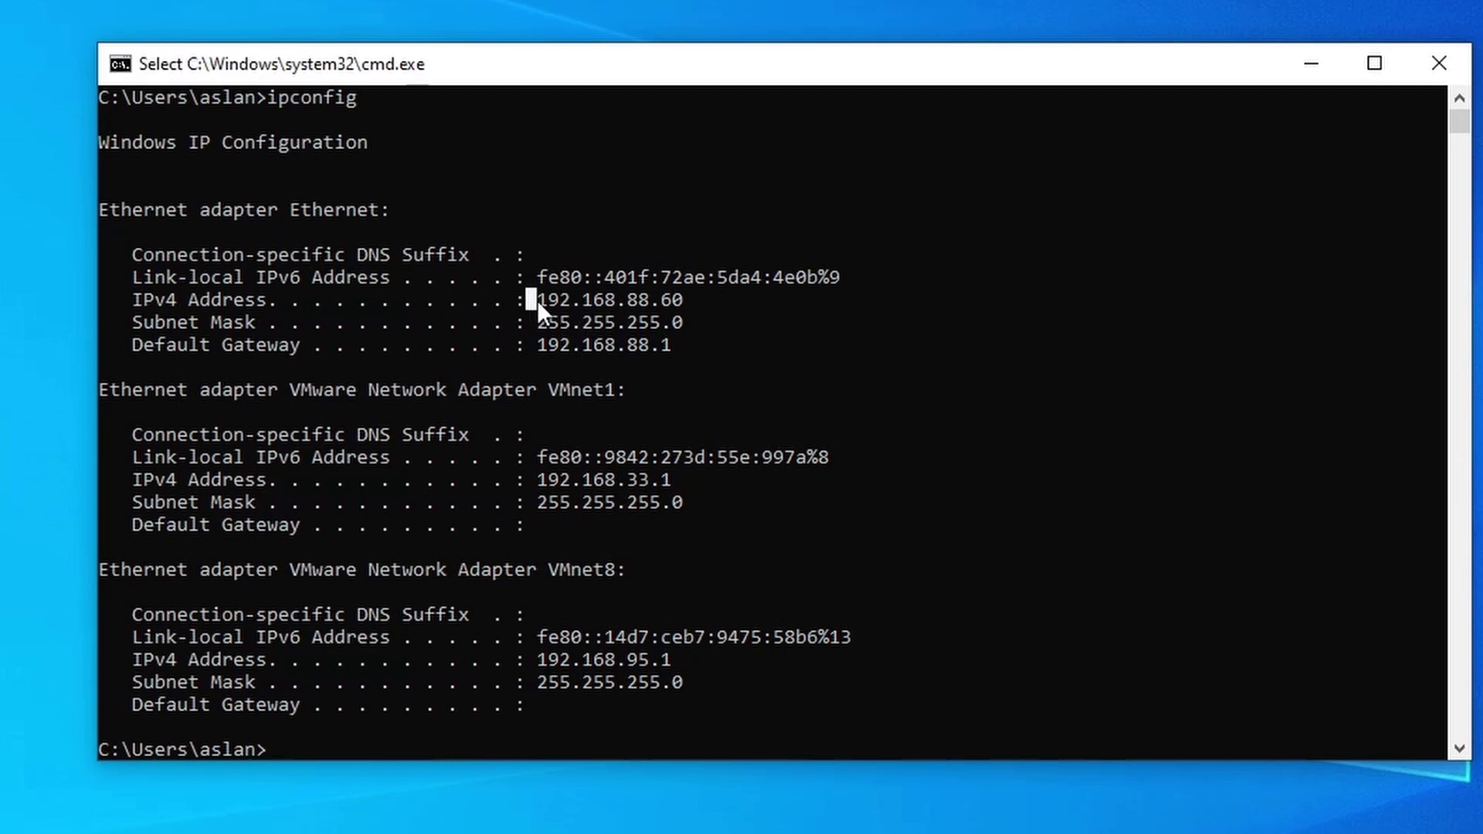
pyautogui.moveTo(644, 292); pyautogui.dragTo(697, 299)
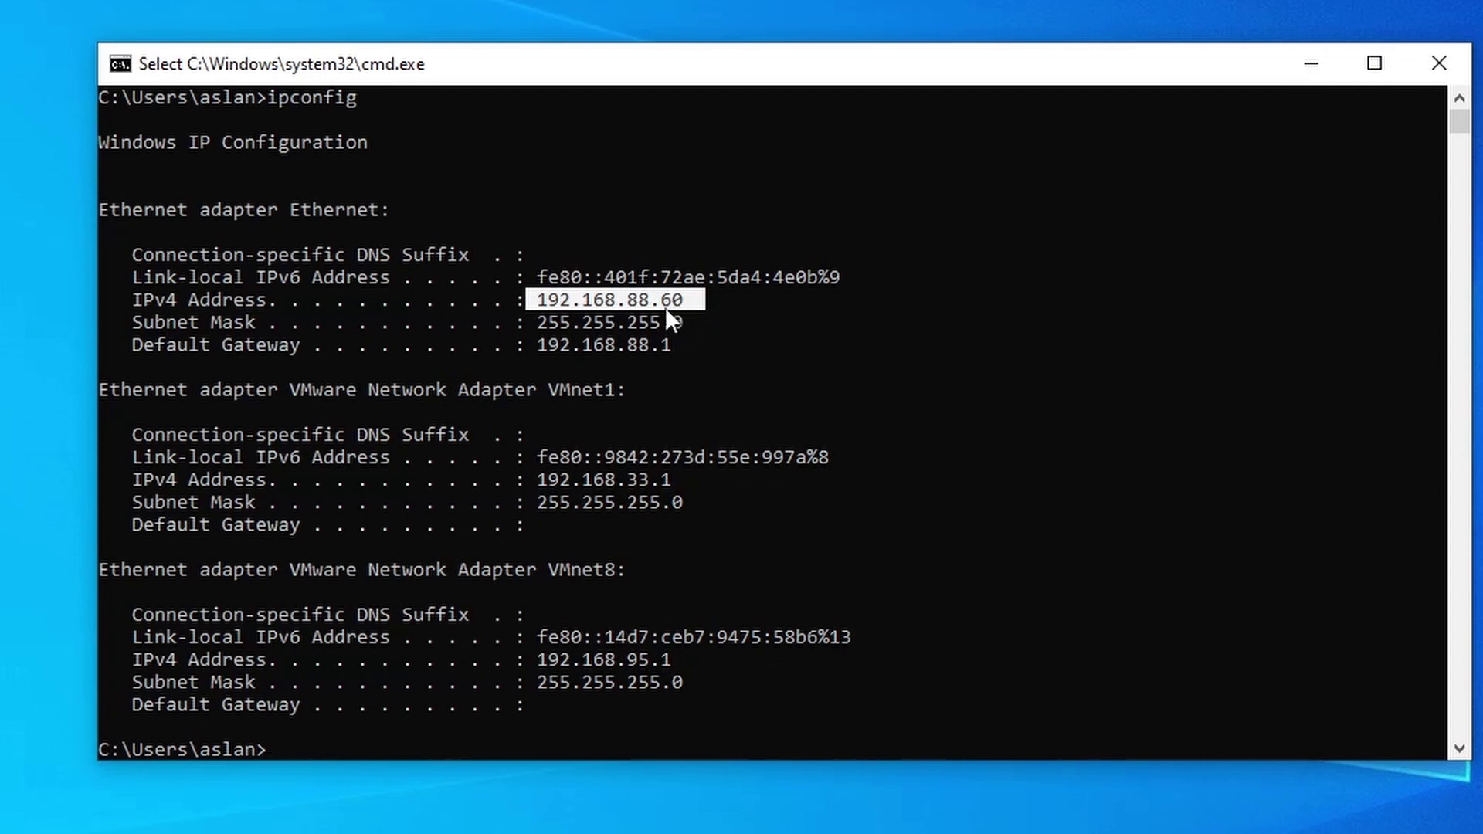
pyautogui.moveTo(533, 324); pyautogui.dragTo(672, 327)
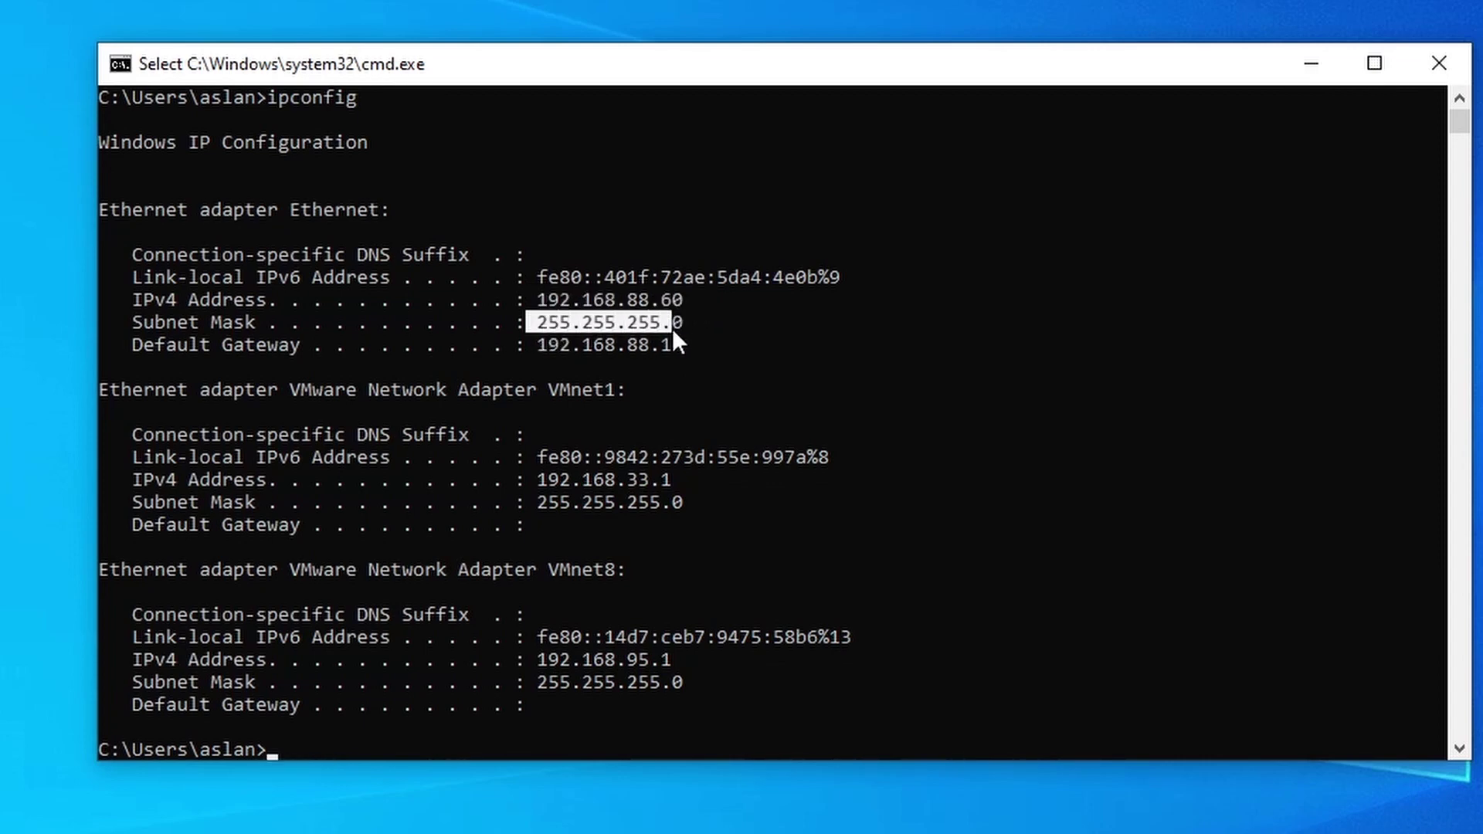
pyautogui.click(565, 745)
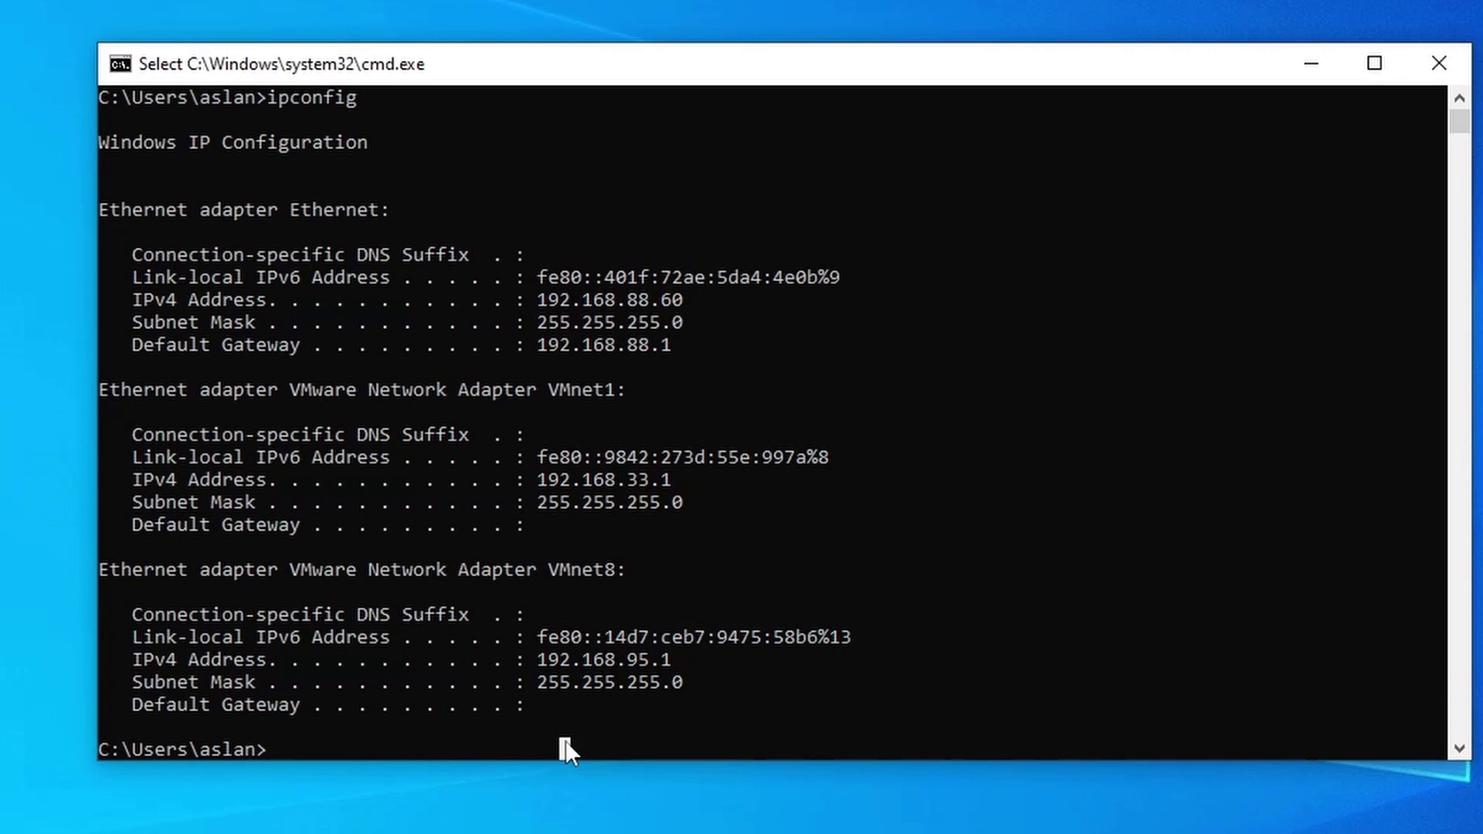
pyautogui.write('ping')
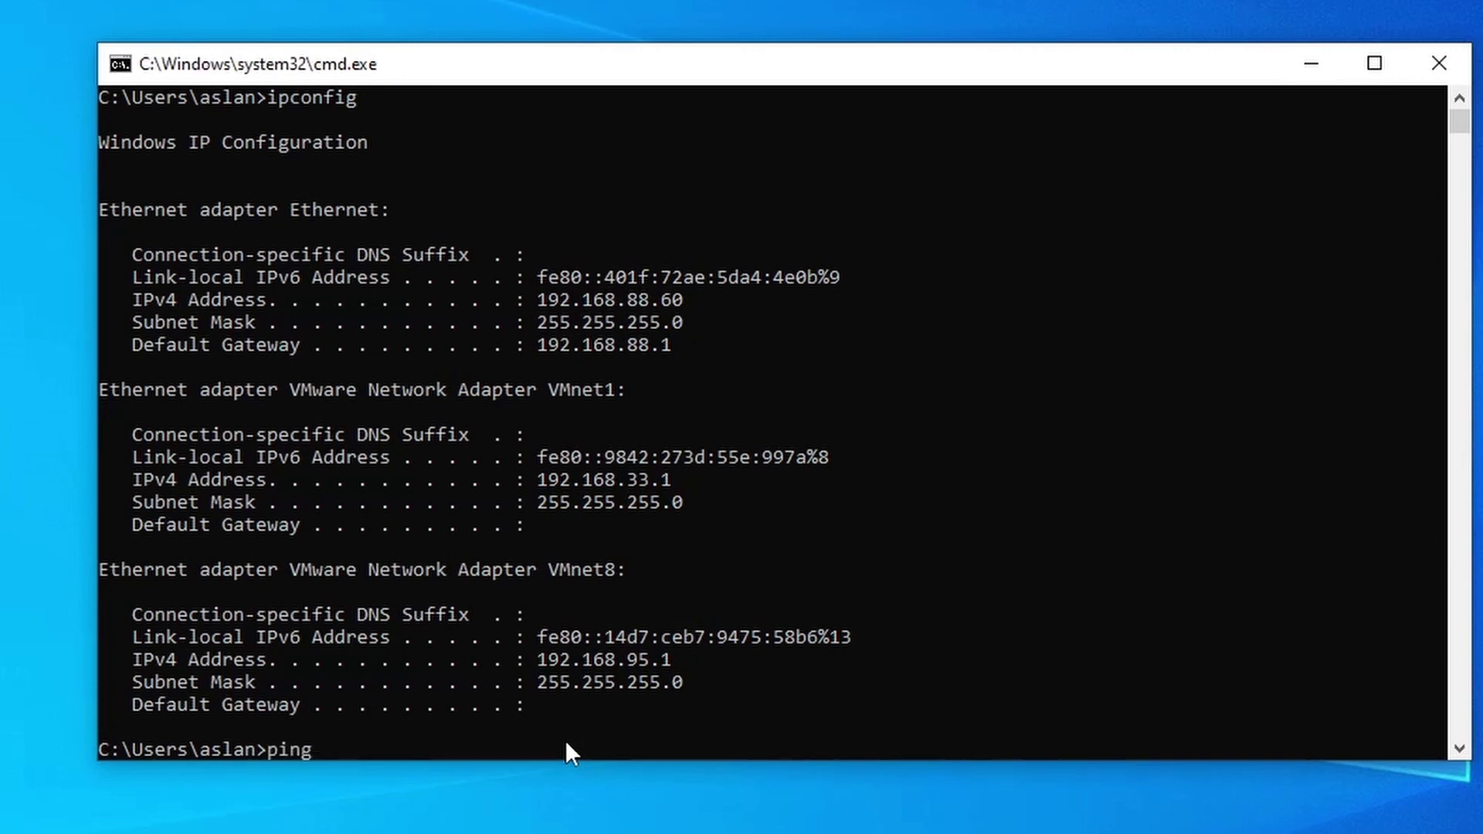
pyautogui.write(' 192.168.1.1')
pyautogui.press('Return')
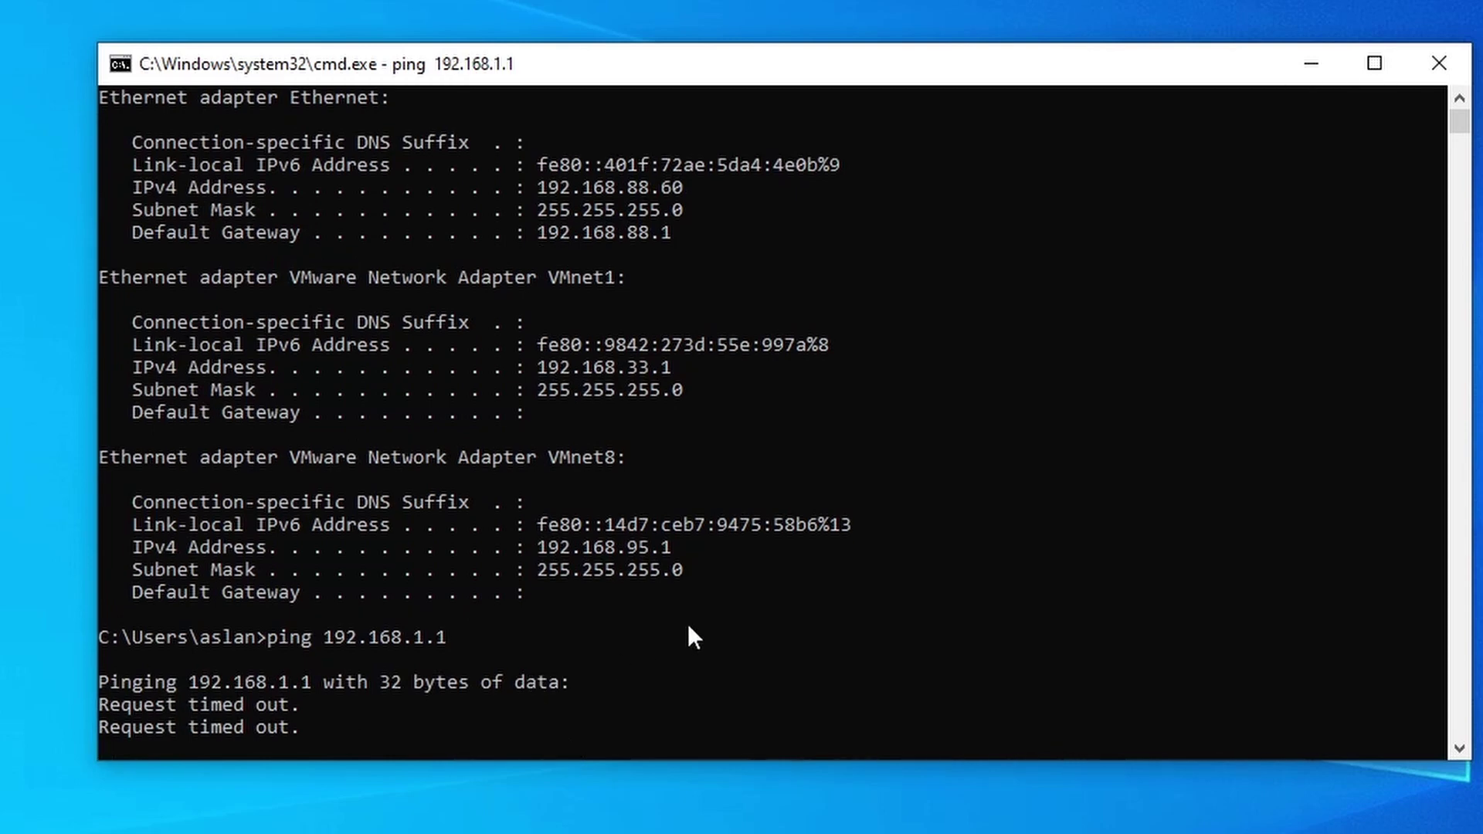
# Close Command Prompt and inspect the 192.168.1.2/24 entry in WinBox's IP Addresses list
pyautogui.click(1447, 71)
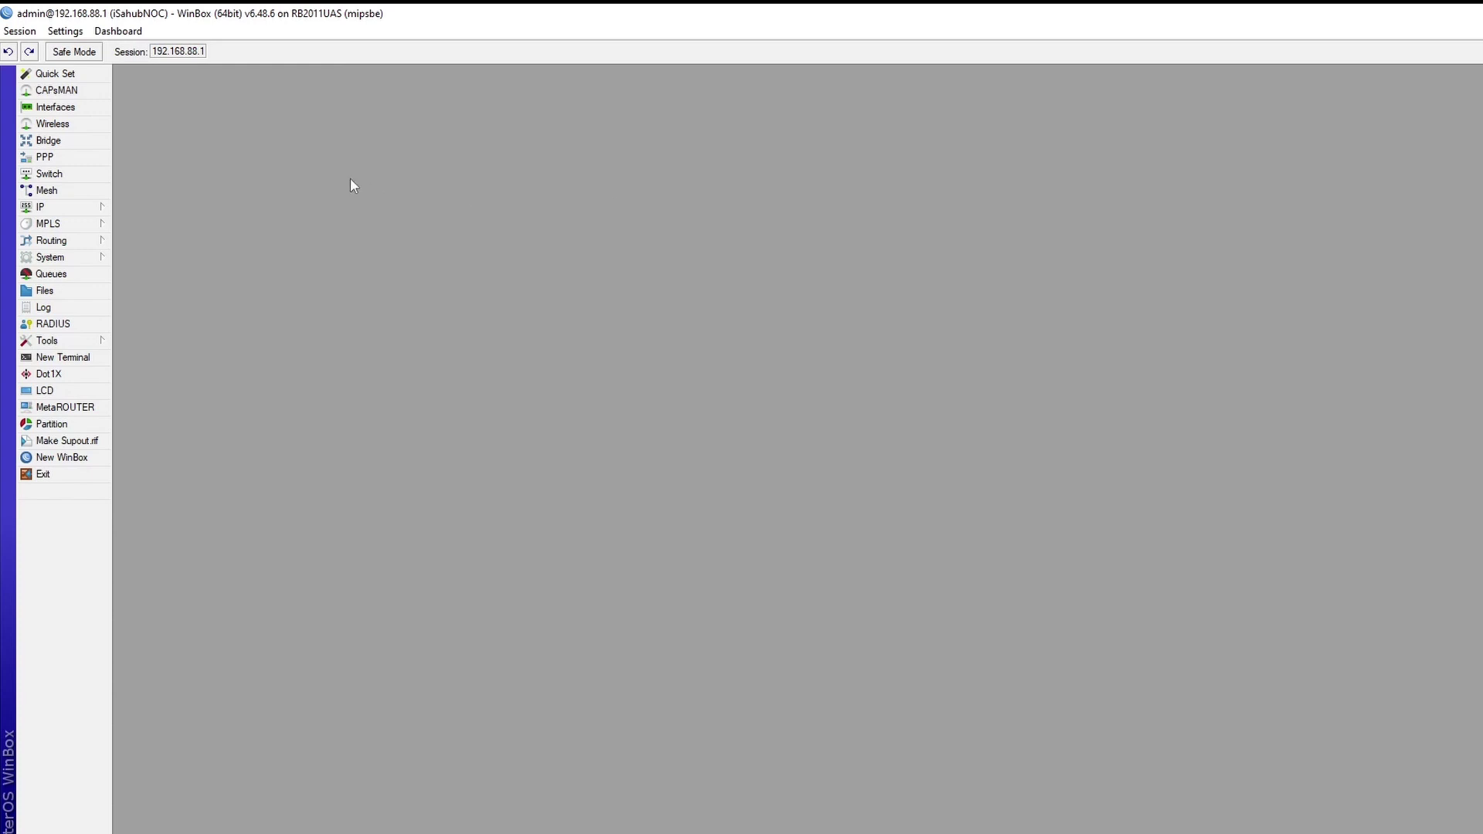
pyautogui.click(77, 205)
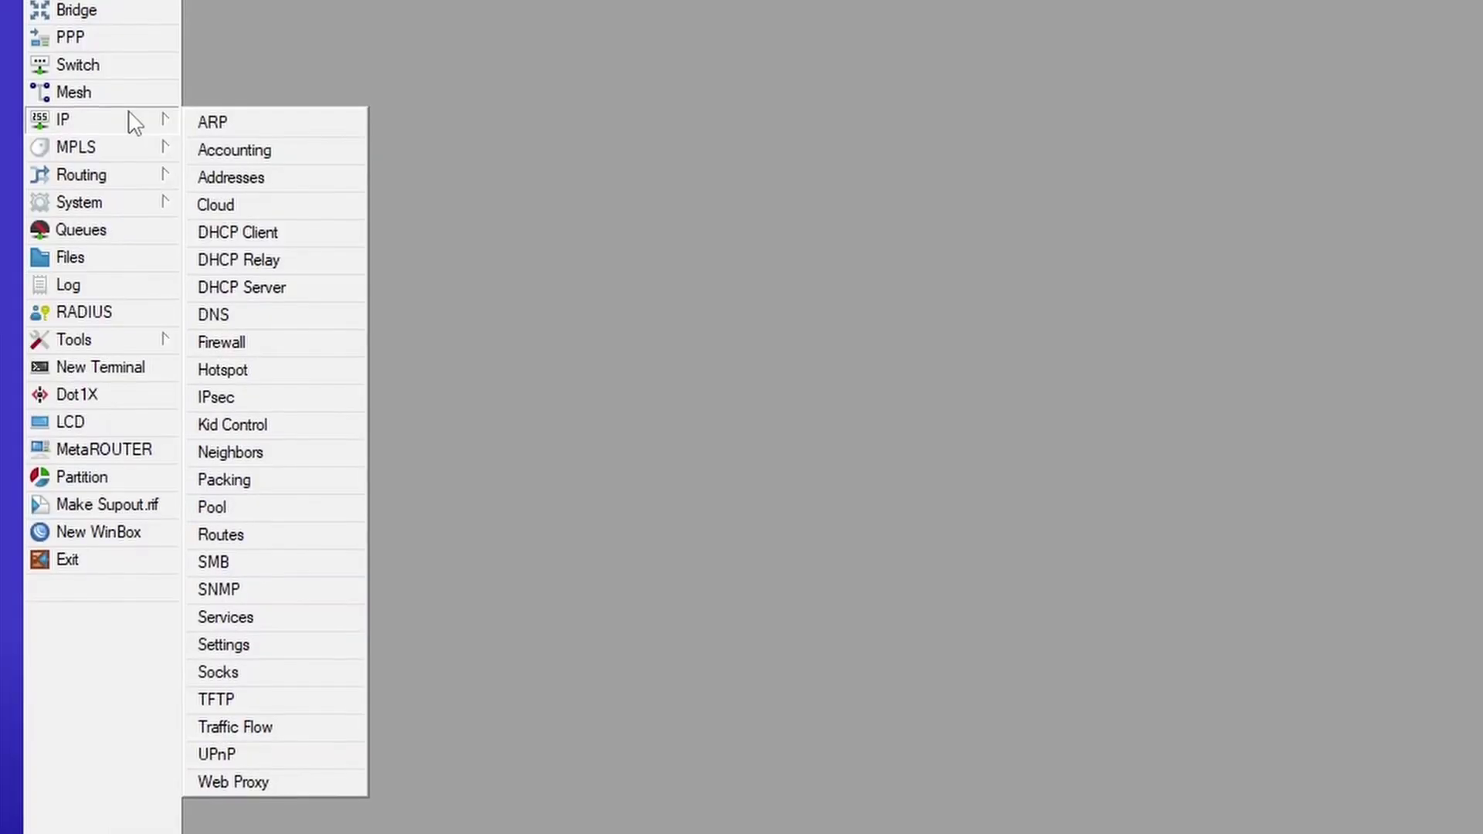
pyautogui.click(291, 182)
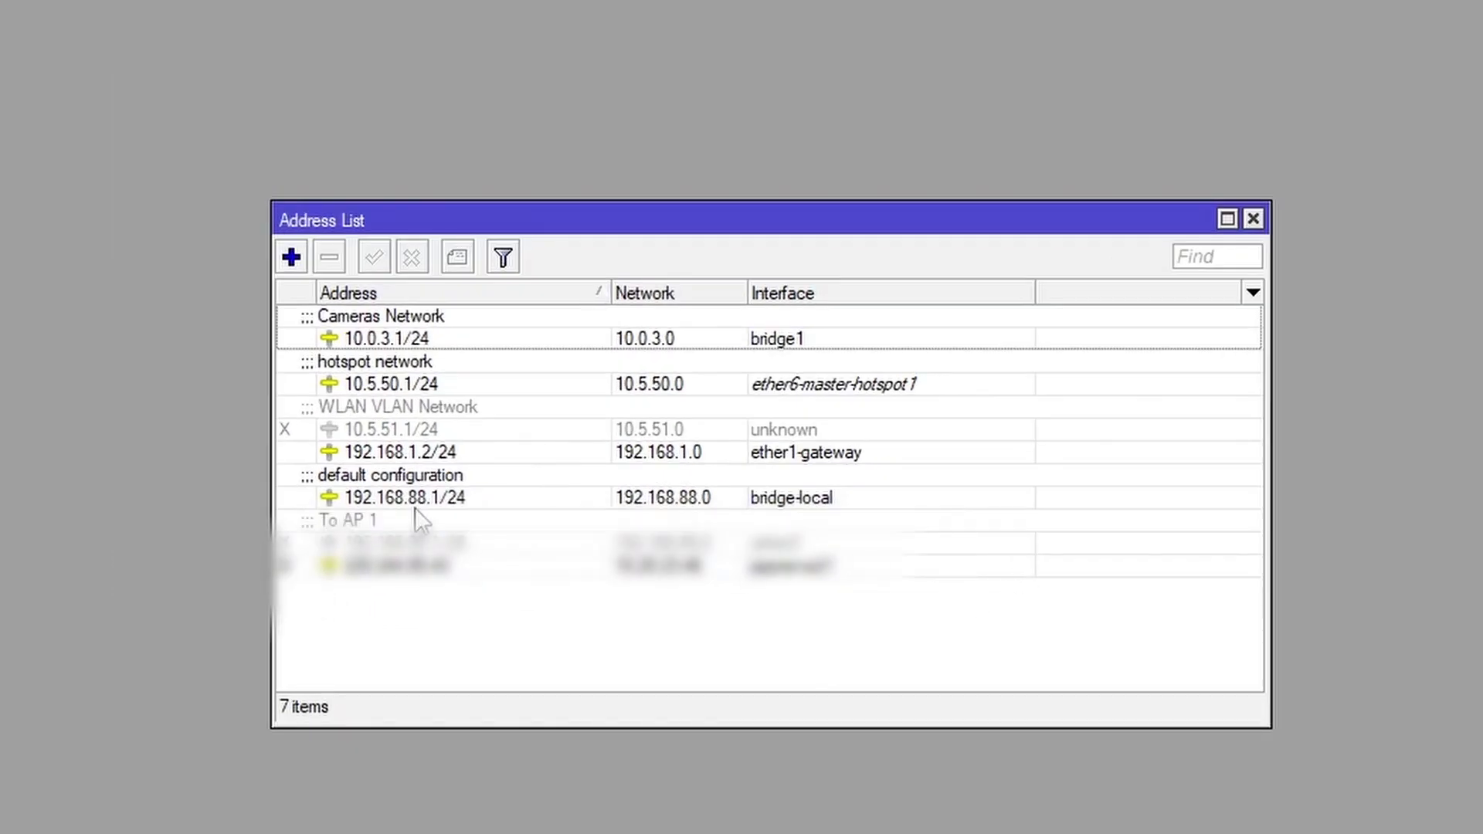
pyautogui.click(445, 457)
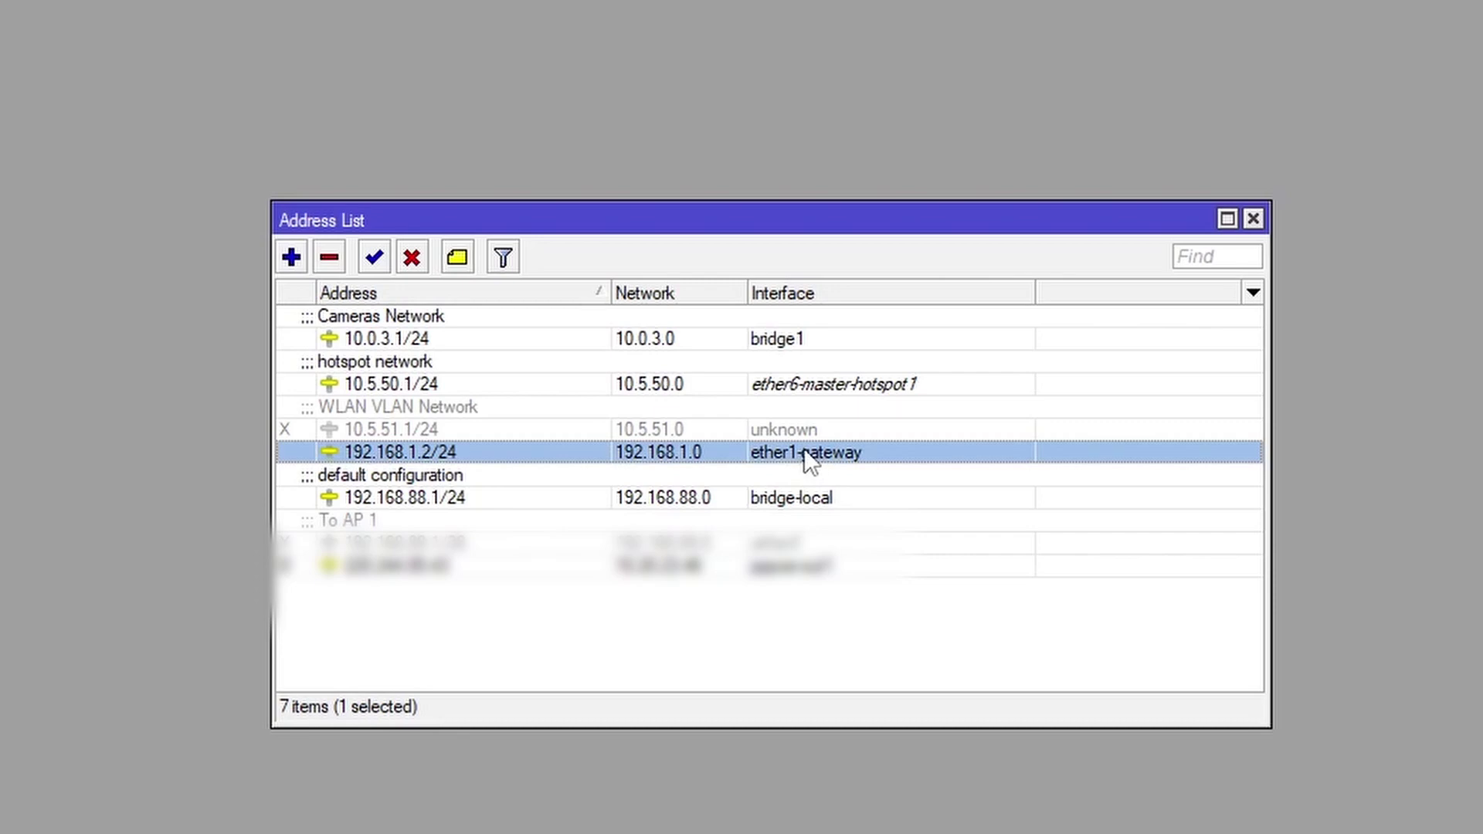
pyautogui.doubleClick(805, 452)
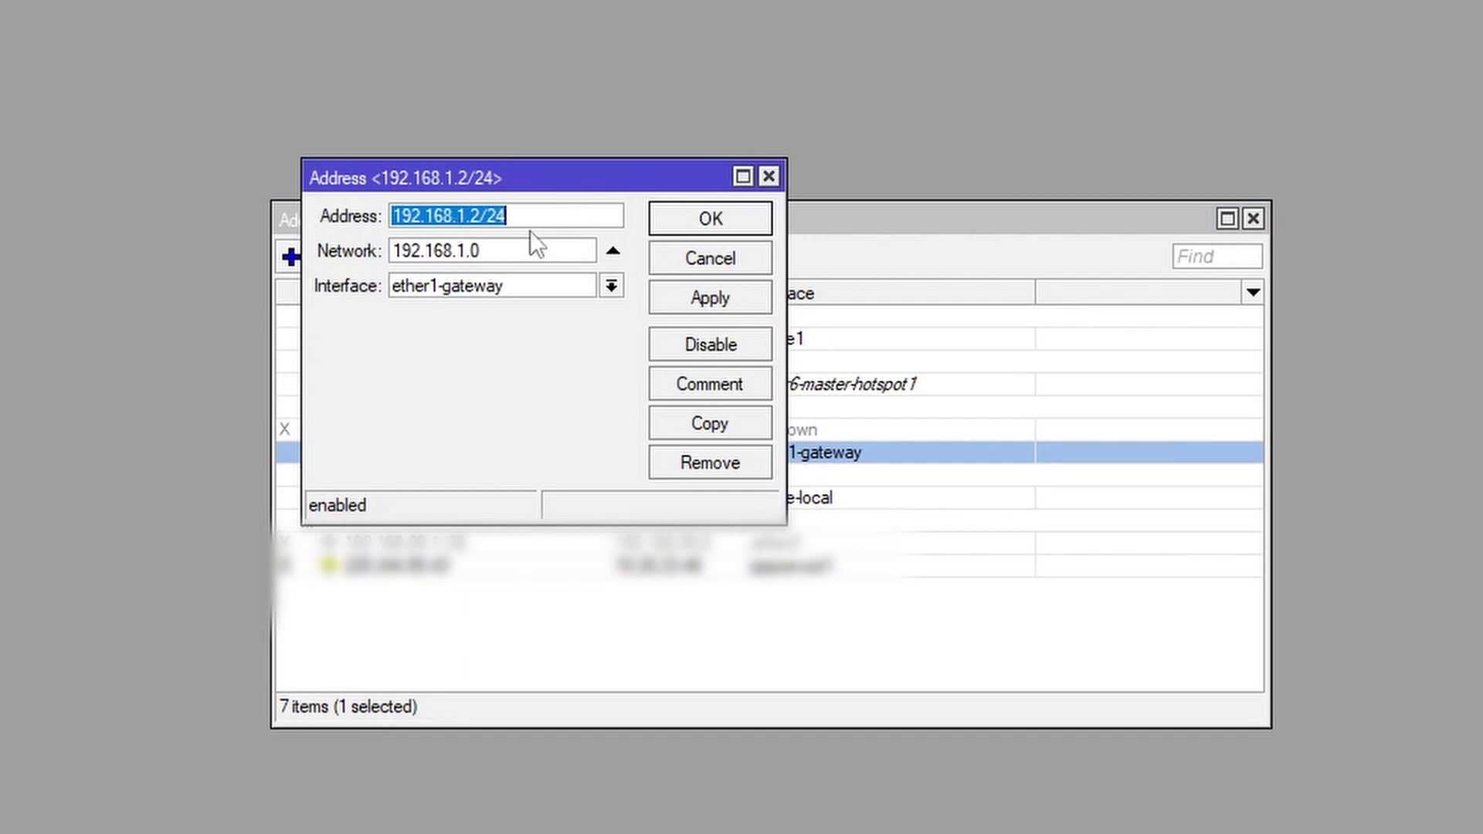
pyautogui.press('Return')
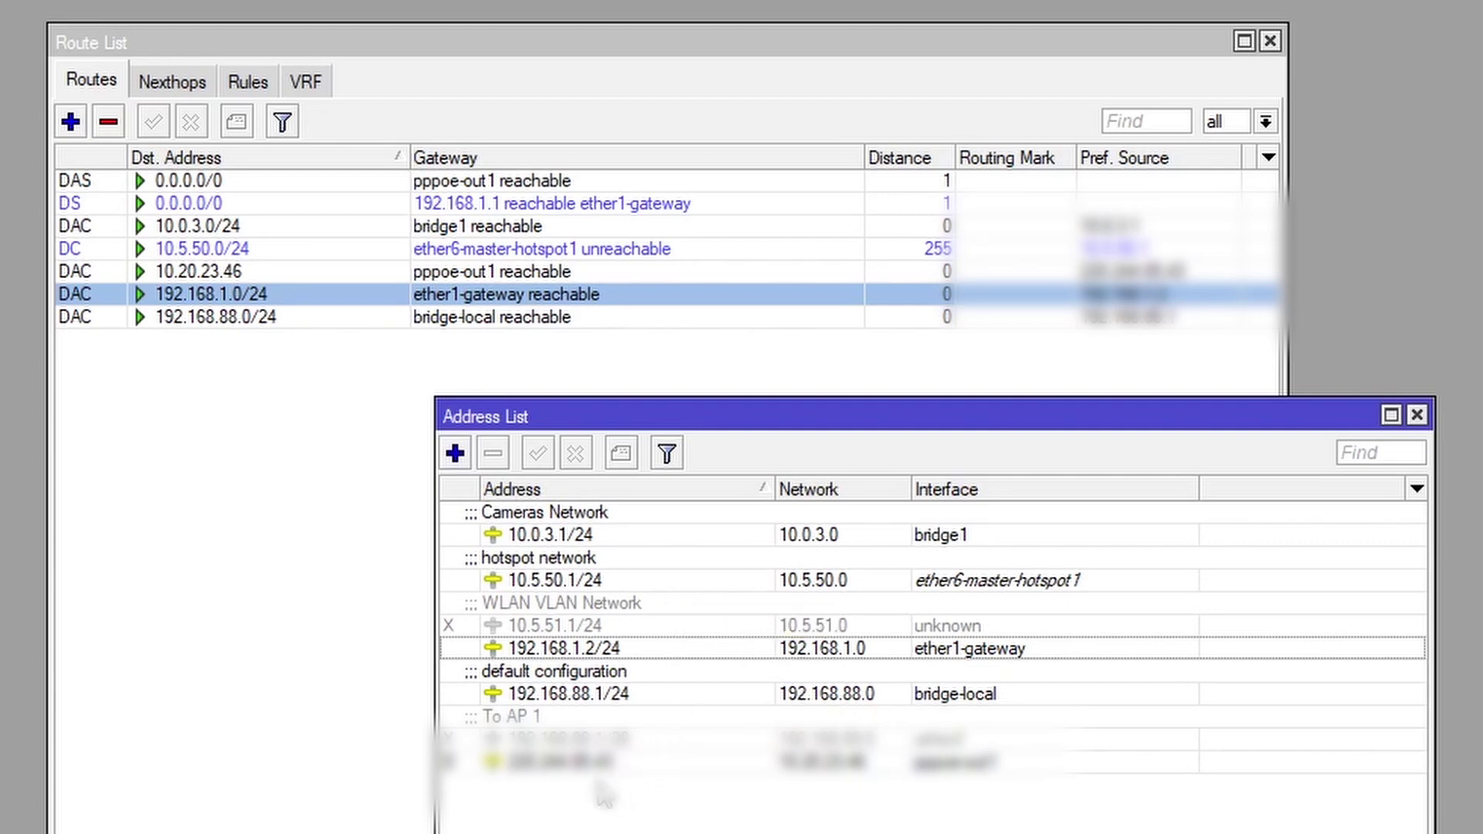
# Disable then re-enable the 192.168.1.2/24 address and bring the Route List forward
pyautogui.moveTo(714, 416); pyautogui.dragTo(671, 372)
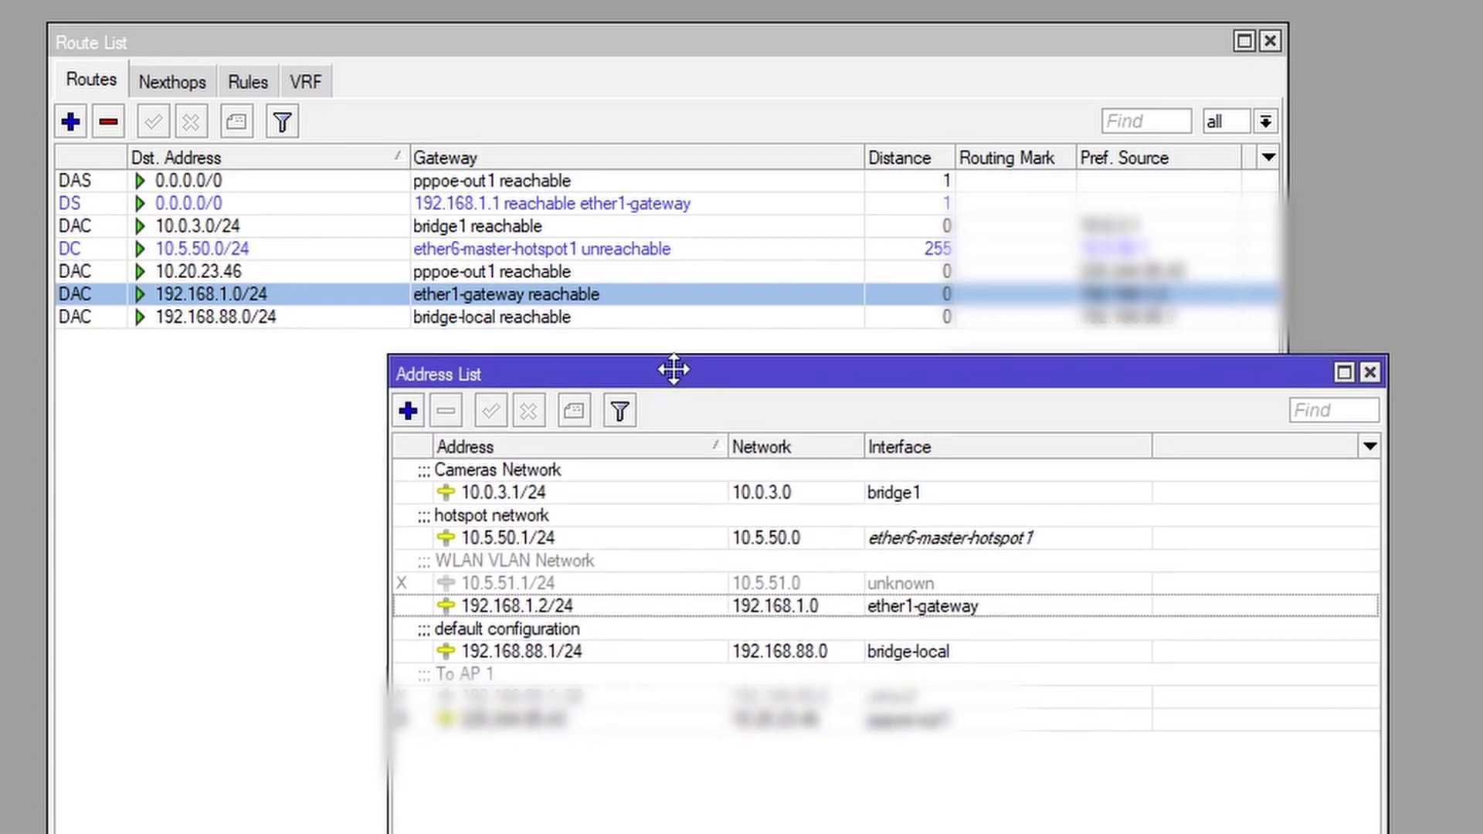
pyautogui.click(560, 600)
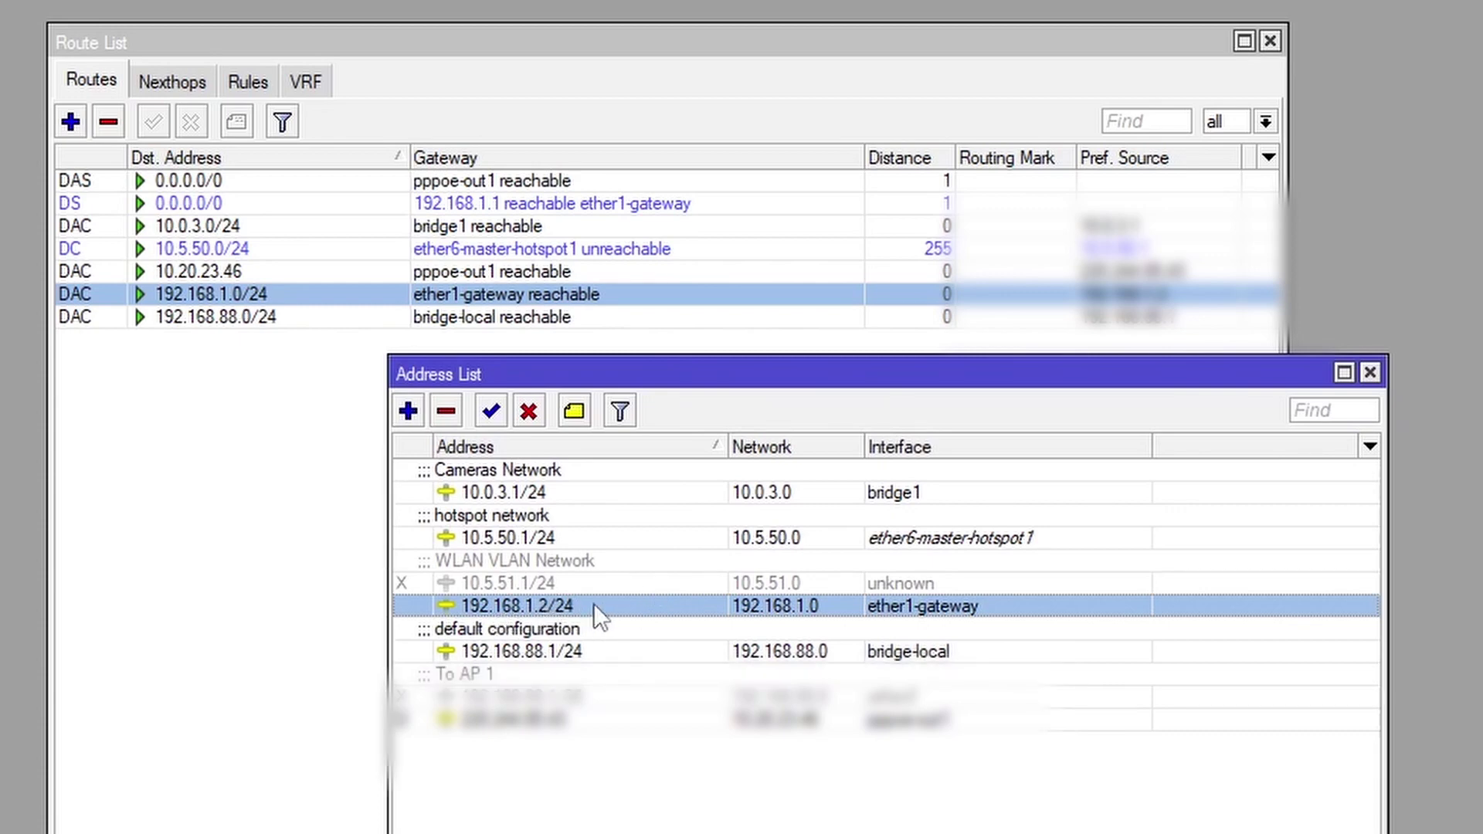
pyautogui.click(528, 411)
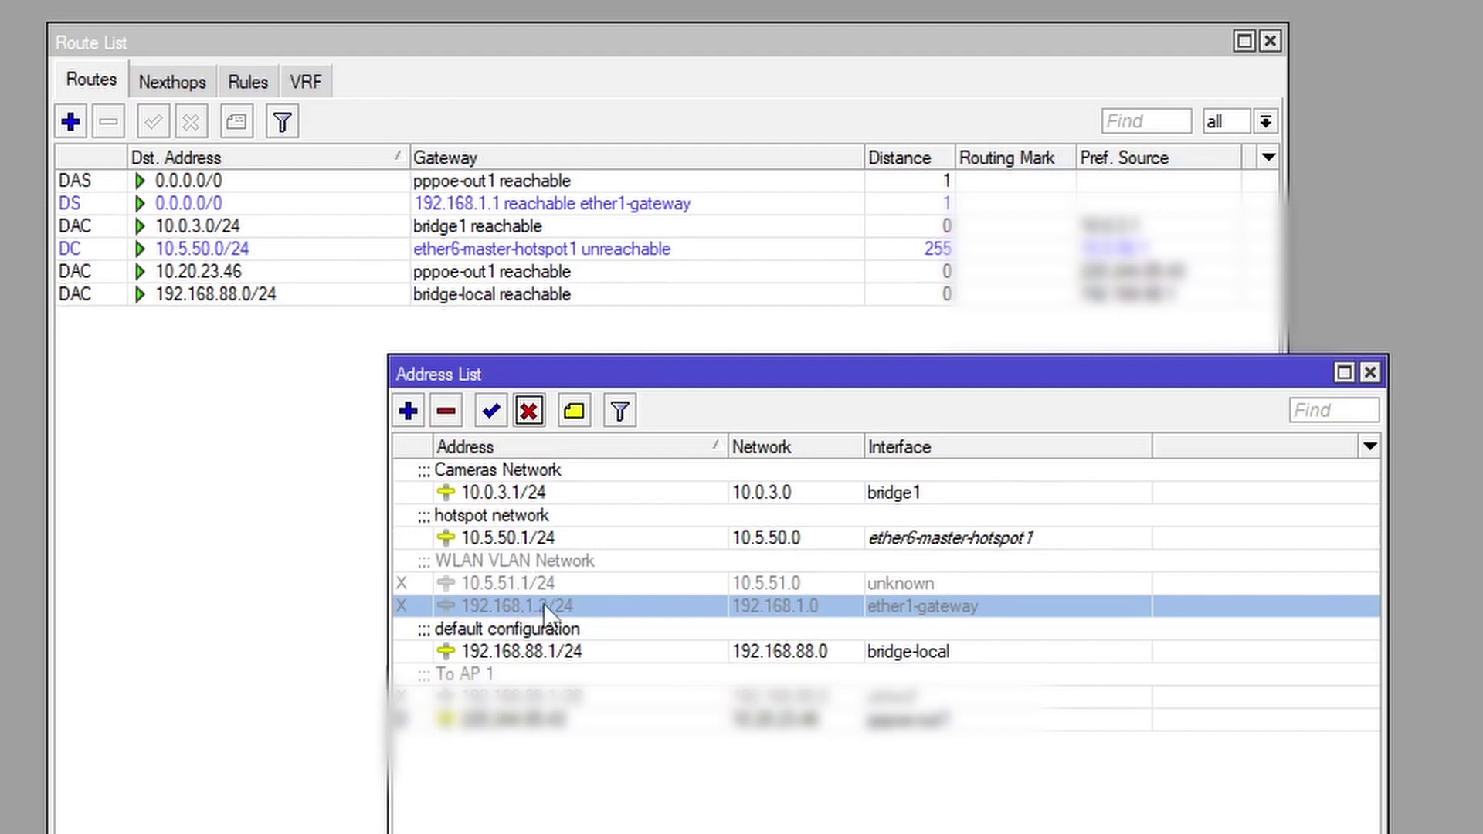
pyautogui.click(490, 411)
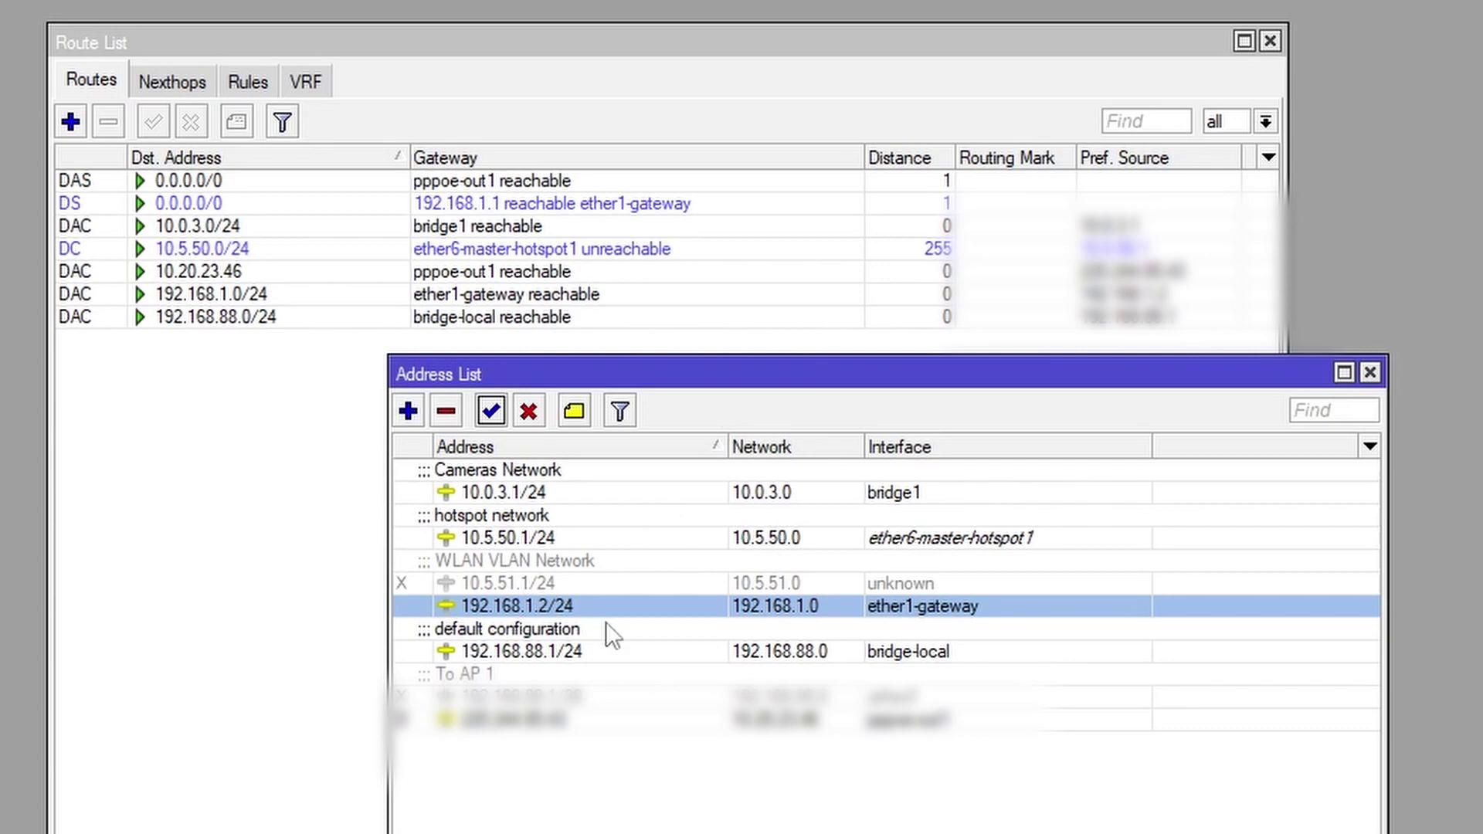
pyautogui.click(281, 422)
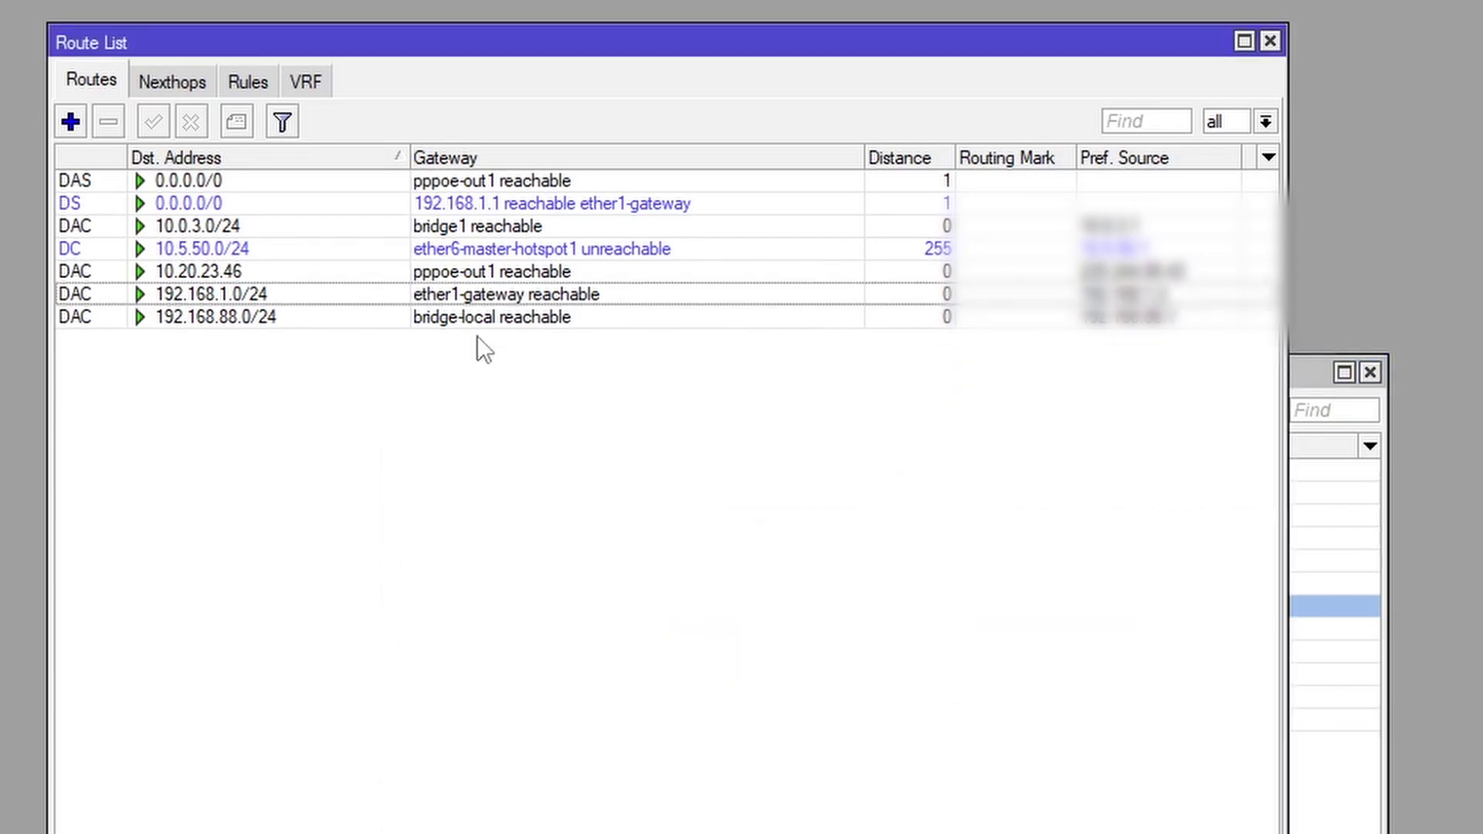
# Add a static route to 192.168.1.0/24 via gateway 192.168.1.1 and select it
pyautogui.click(71, 122)
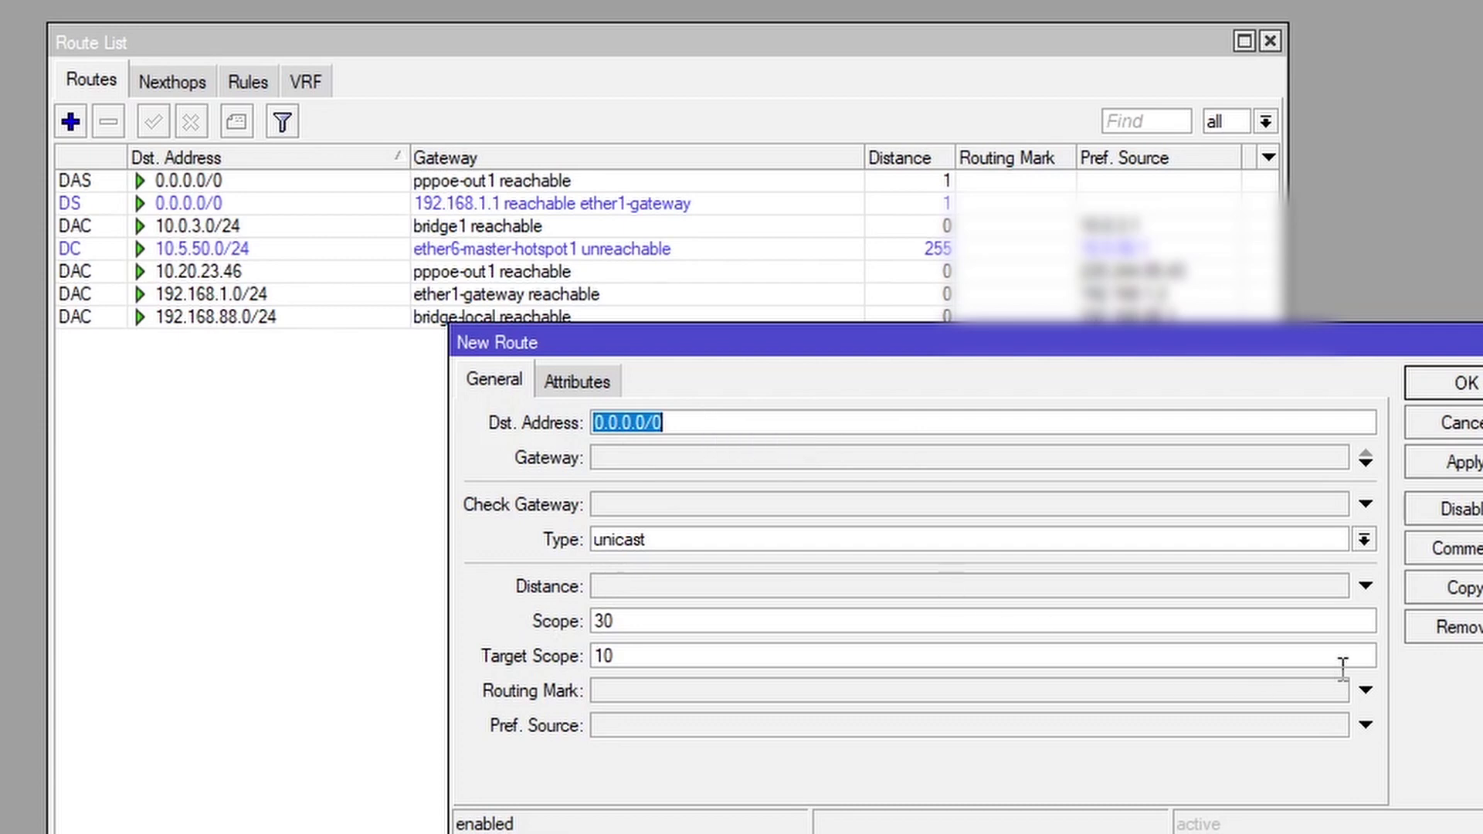
pyautogui.write('192')
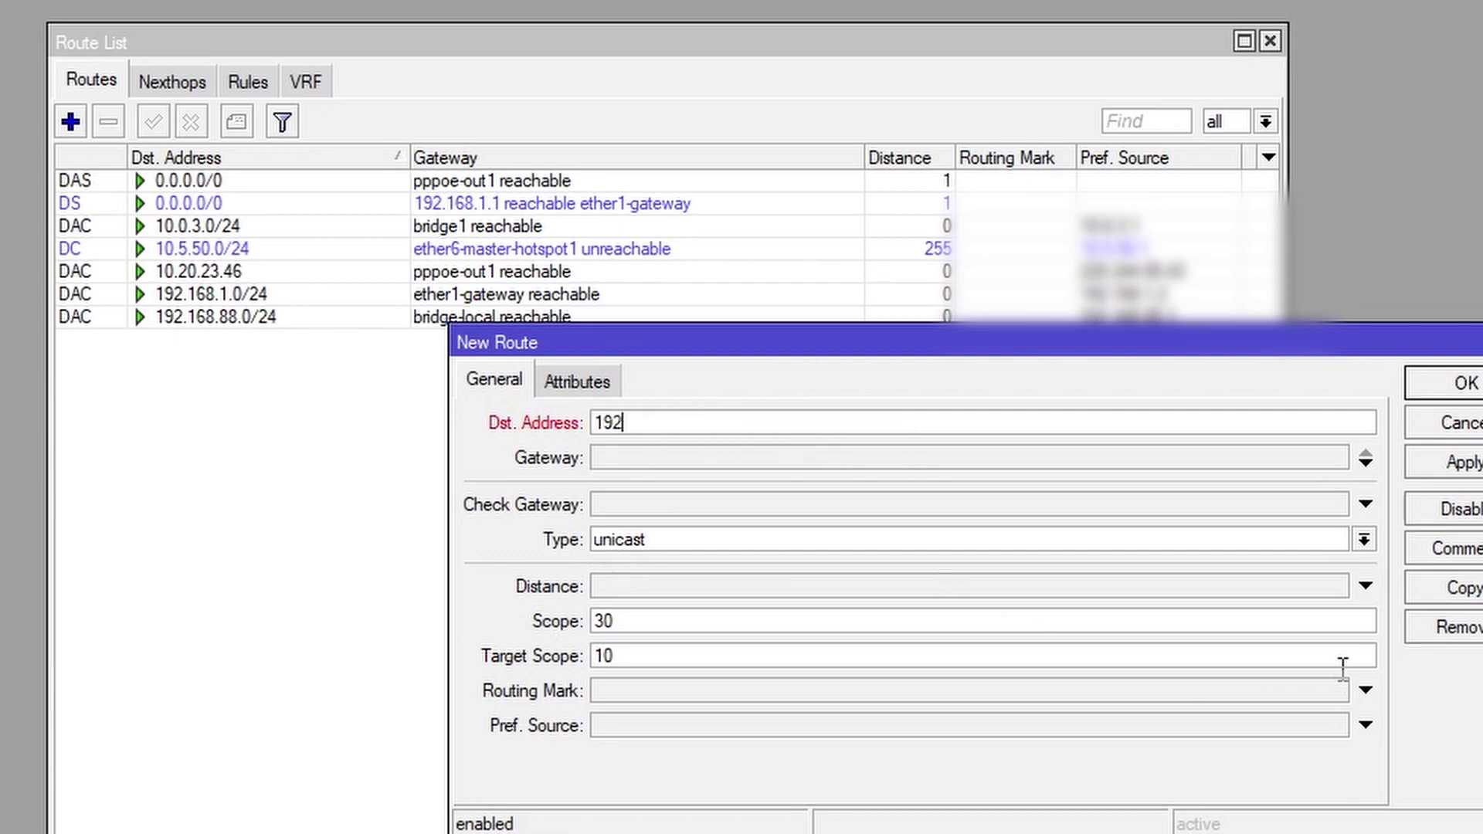
pyautogui.write('.168.1.0/24')
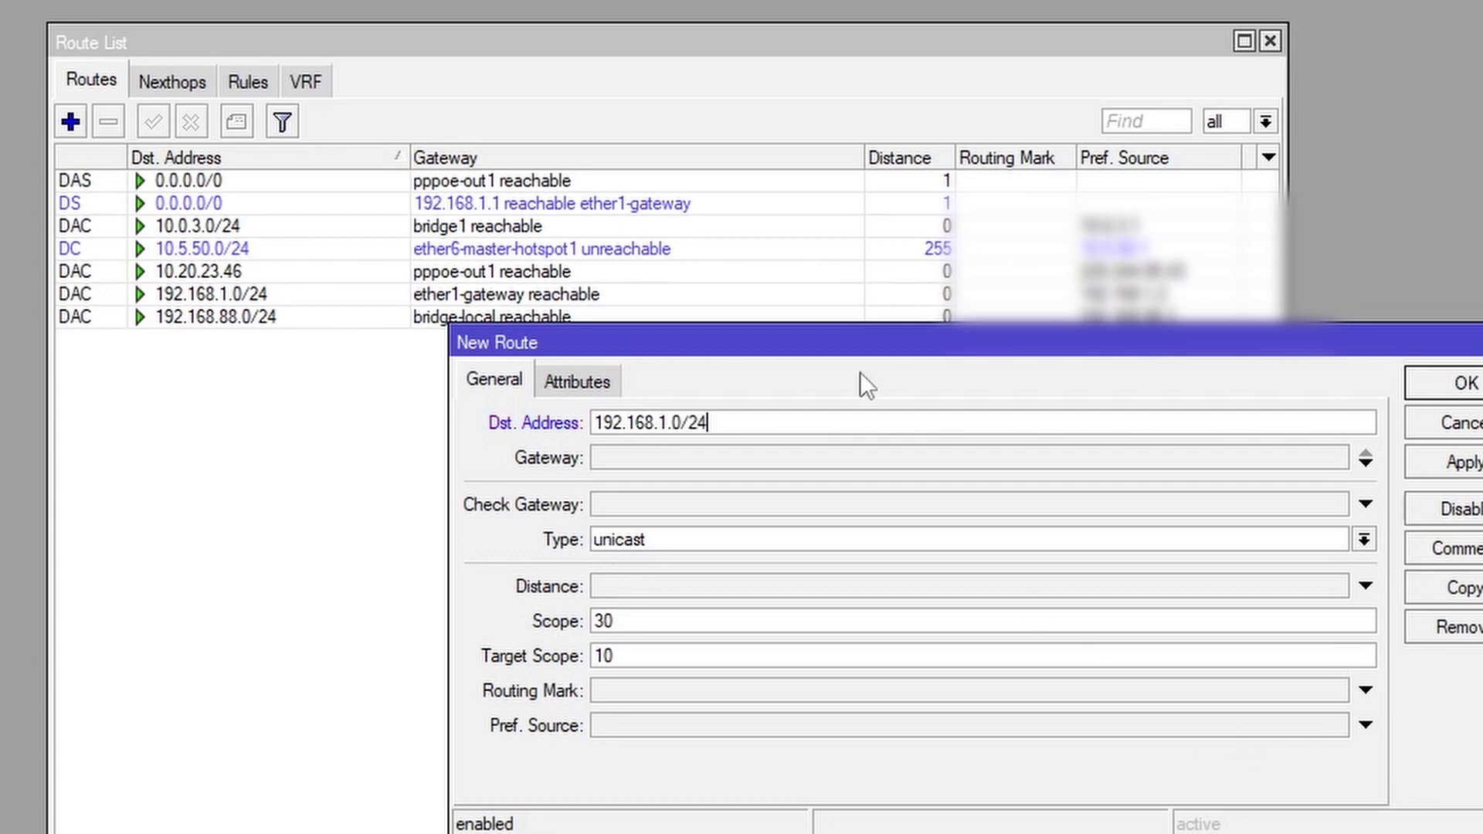
pyautogui.moveTo(747, 417)
pyautogui.click(764, 458)
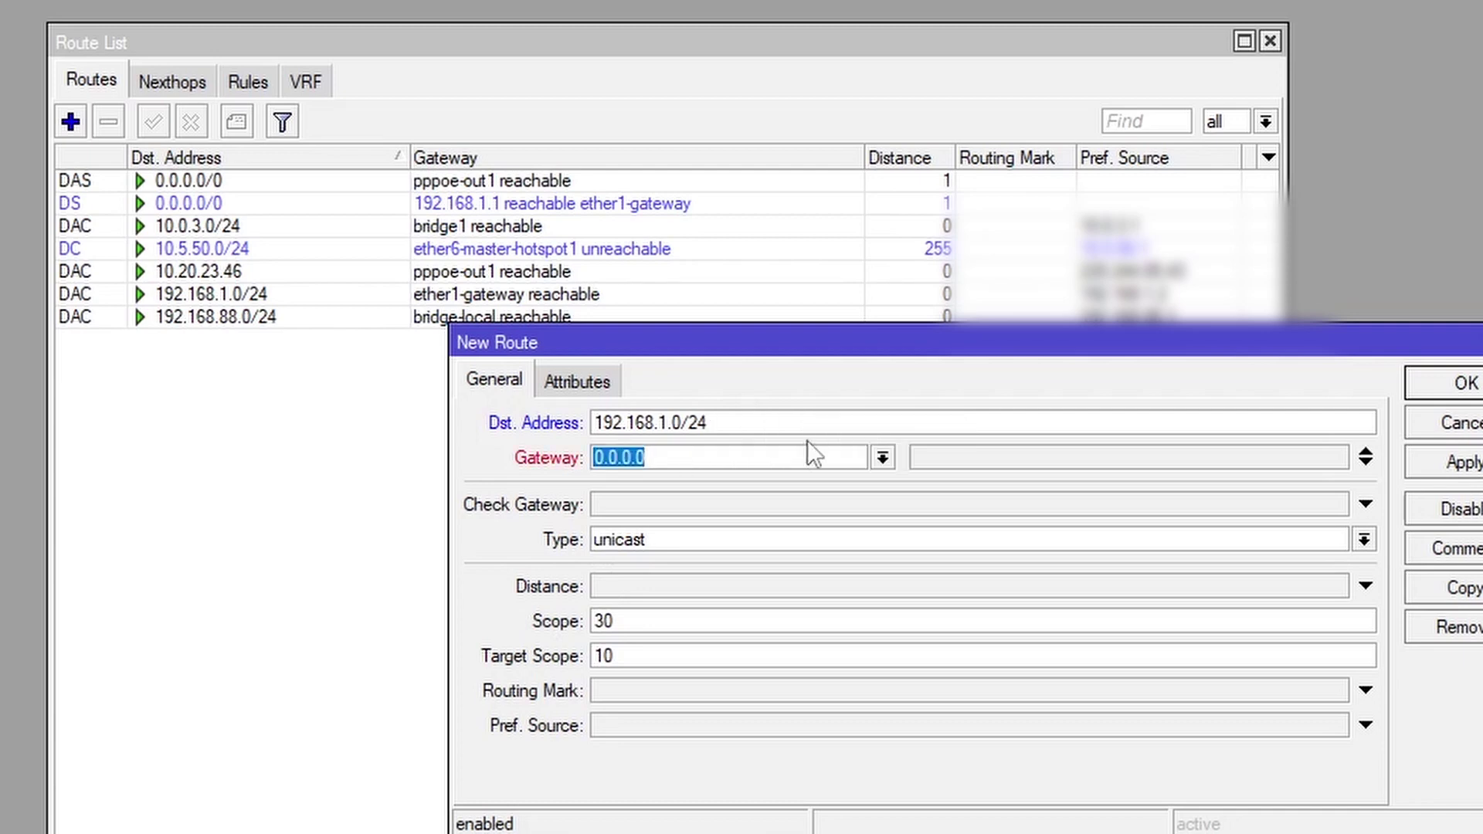
pyautogui.write('192.168.1.1')
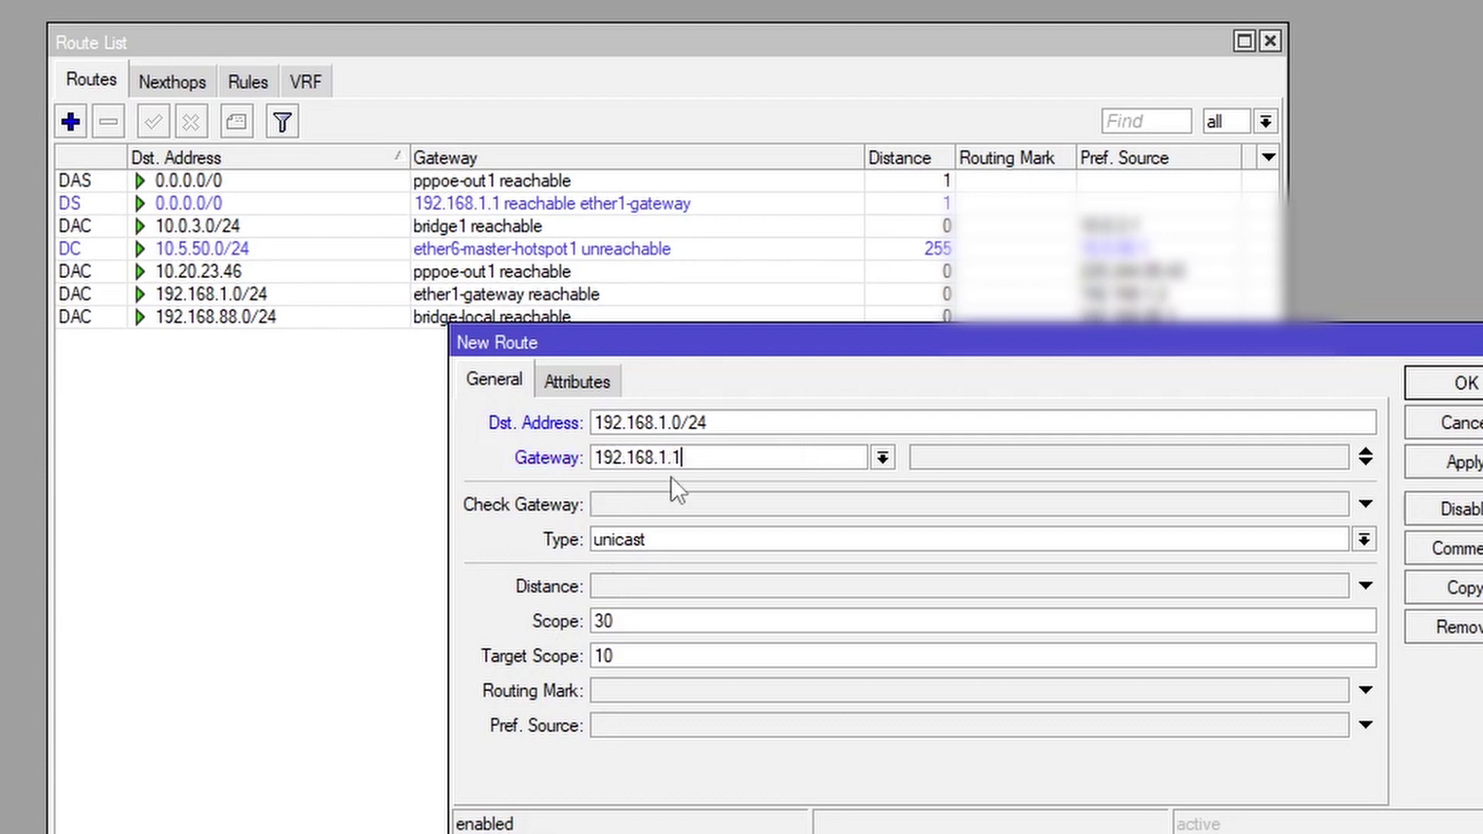
pyautogui.click(878, 462)
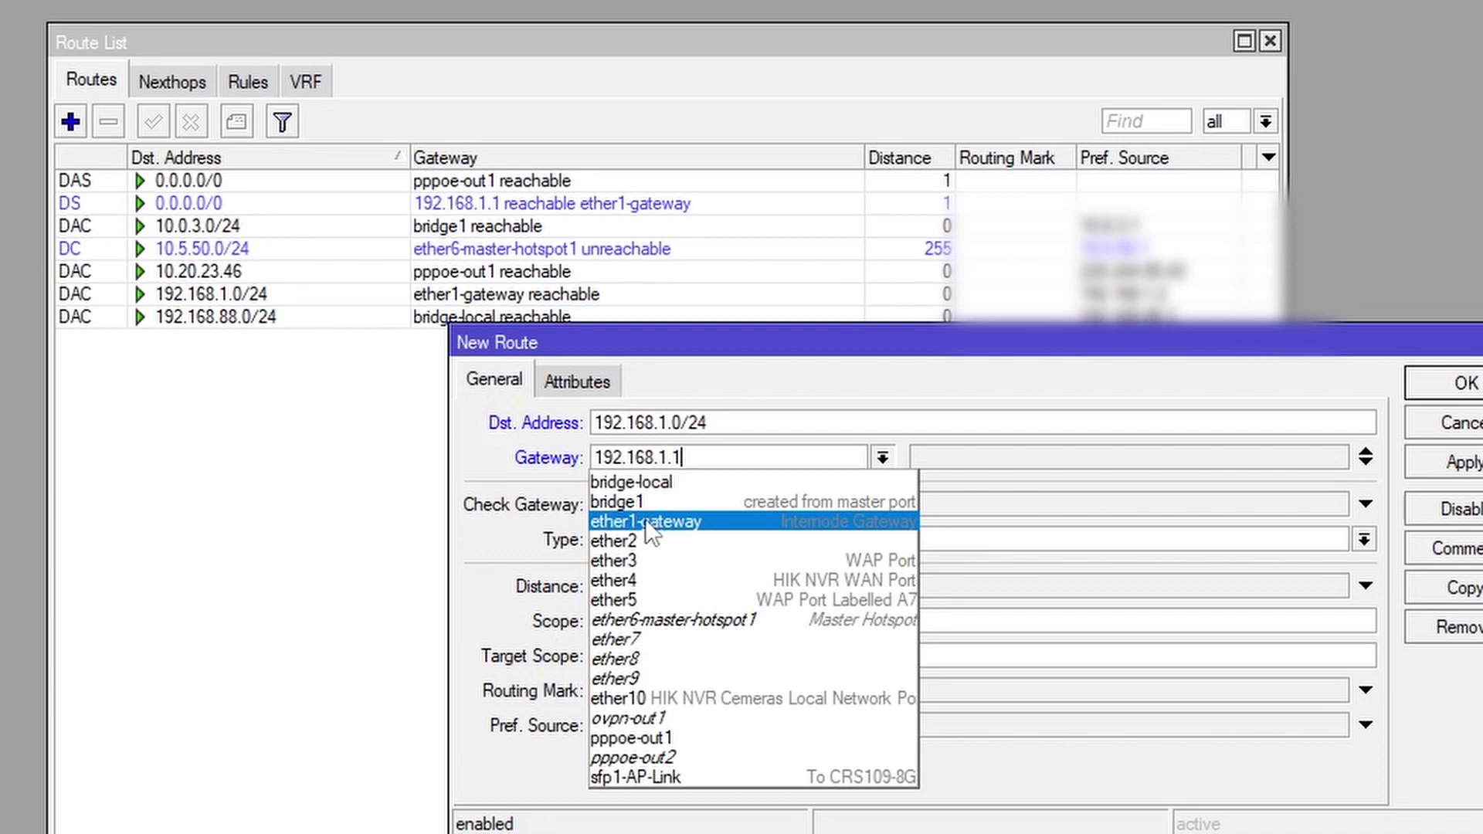
pyautogui.click(653, 462)
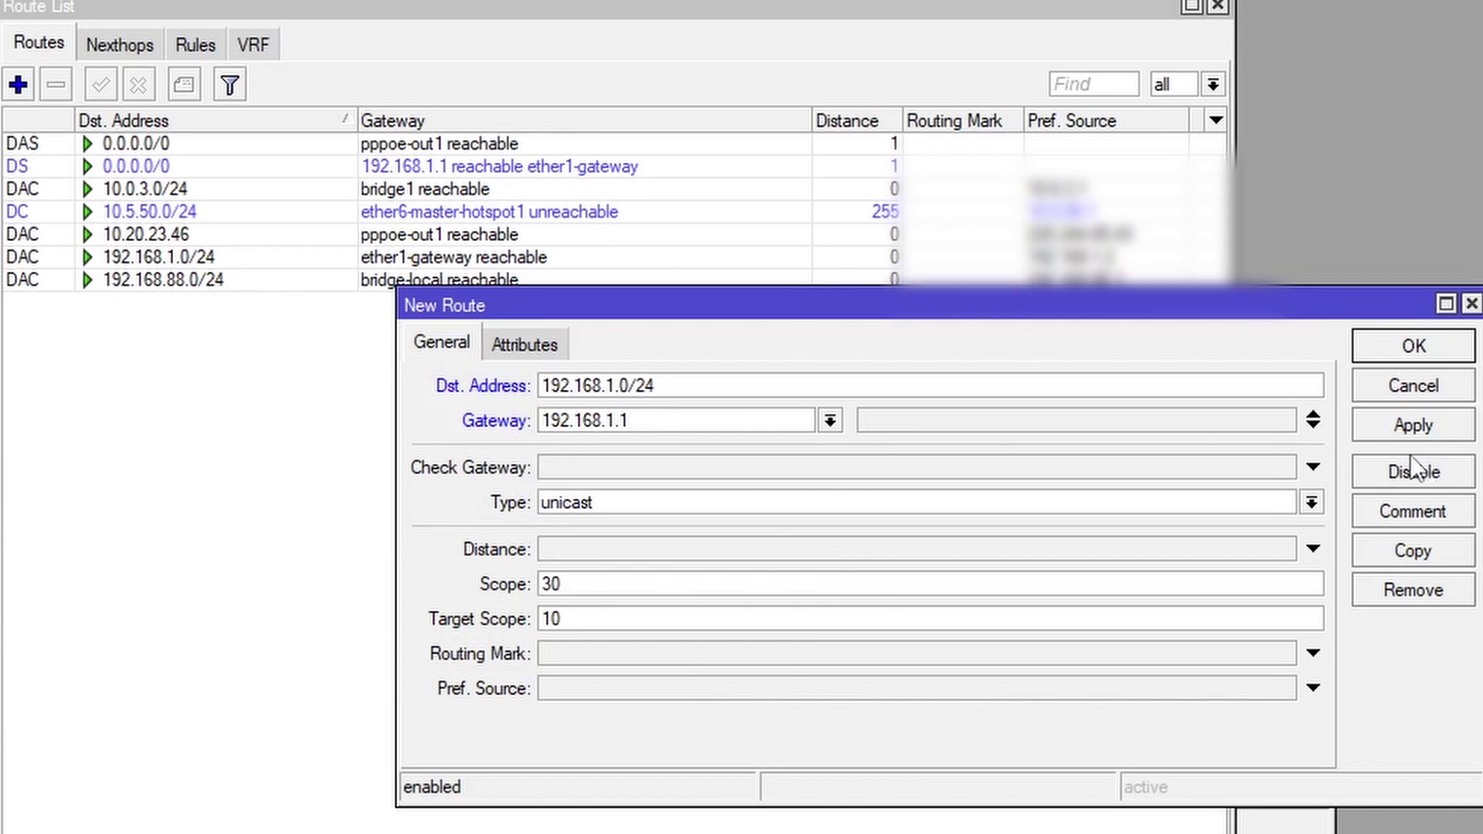
pyautogui.click(1425, 431)
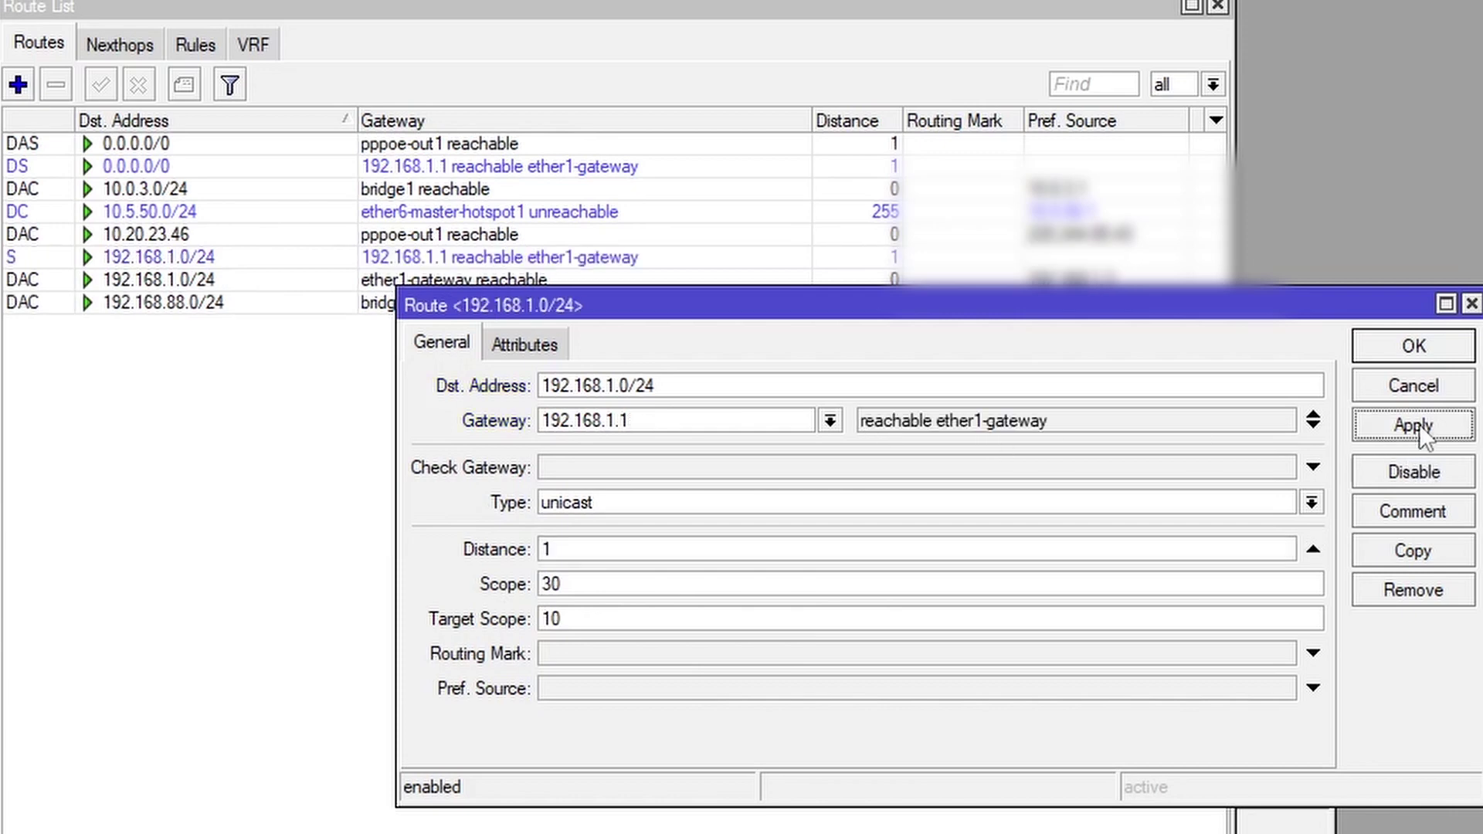
pyautogui.click(1442, 357)
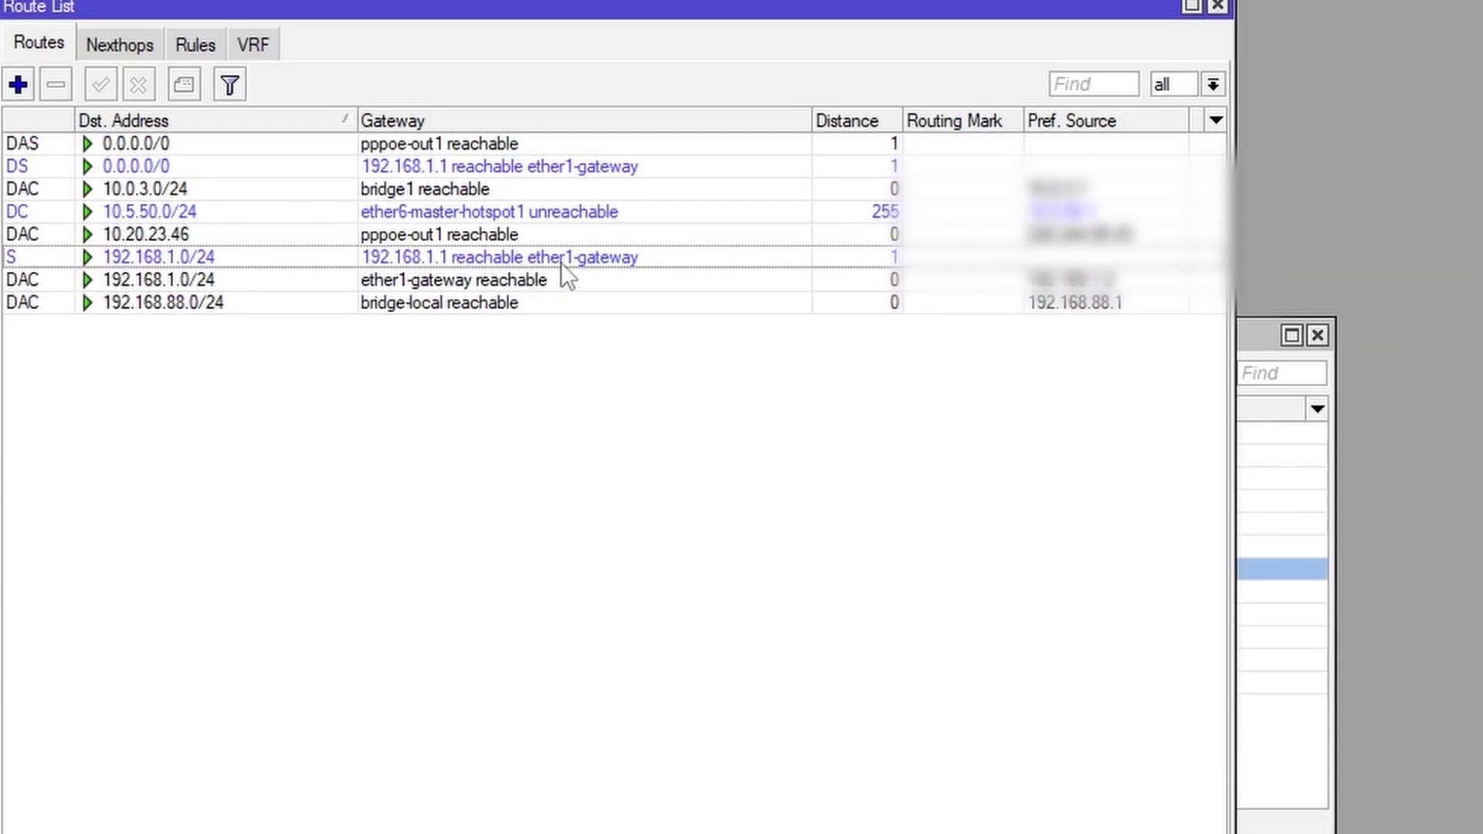
pyautogui.click(609, 258)
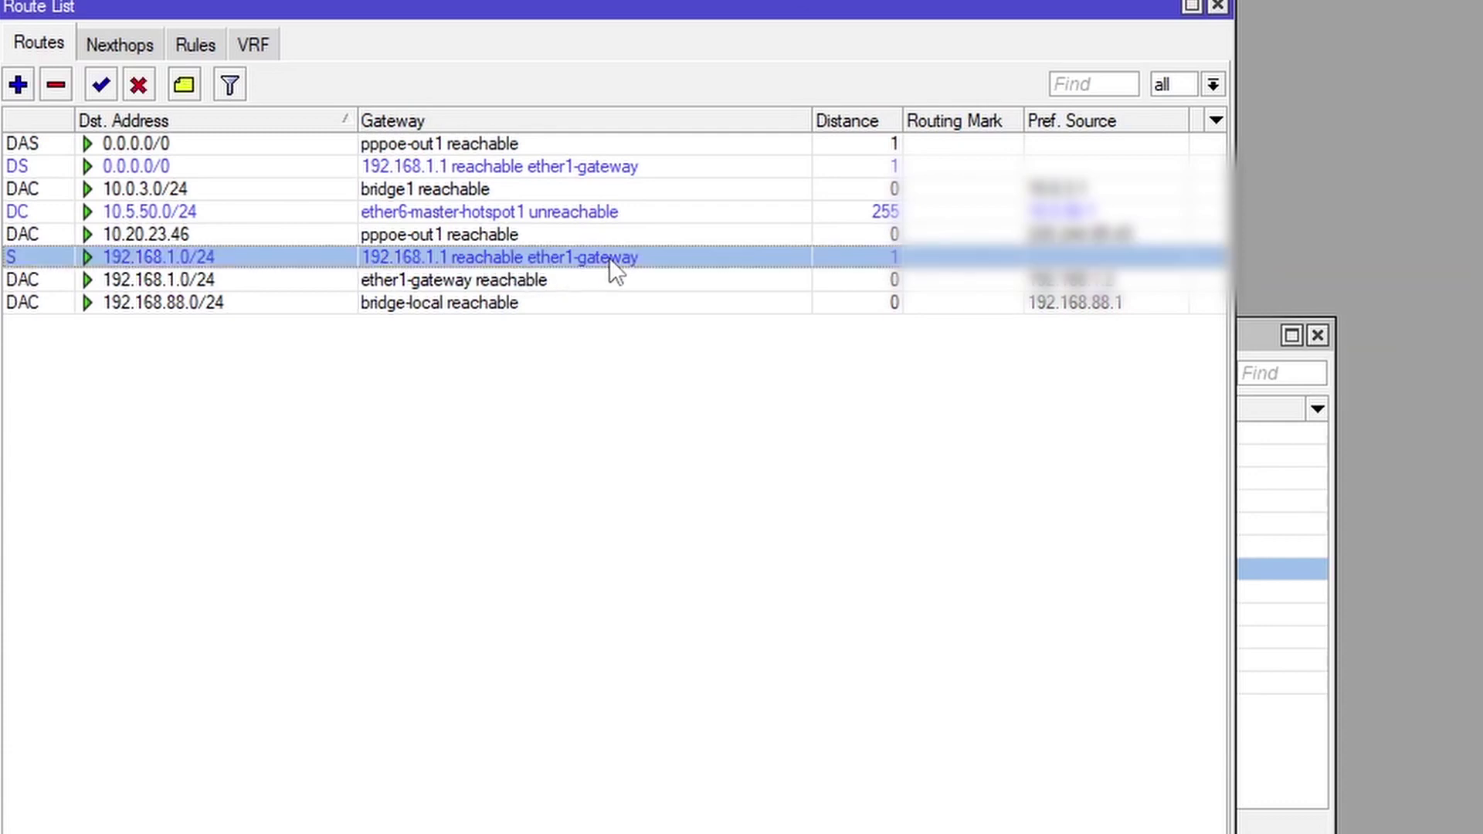
pyautogui.click(206, 383)
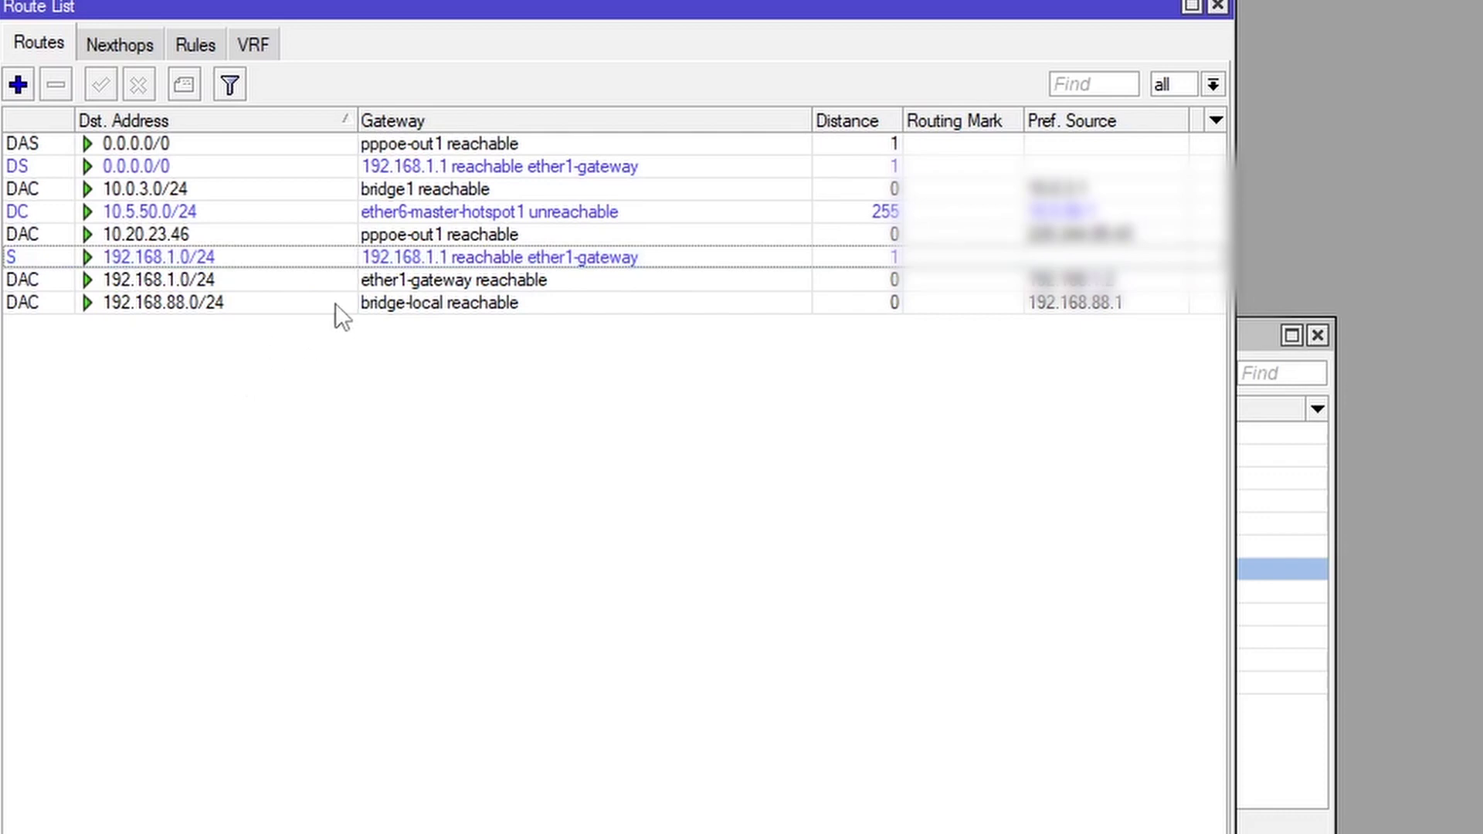
# Delete the 192.168.1.0/24 static route and move the Address List window aside
pyautogui.click(390, 258)
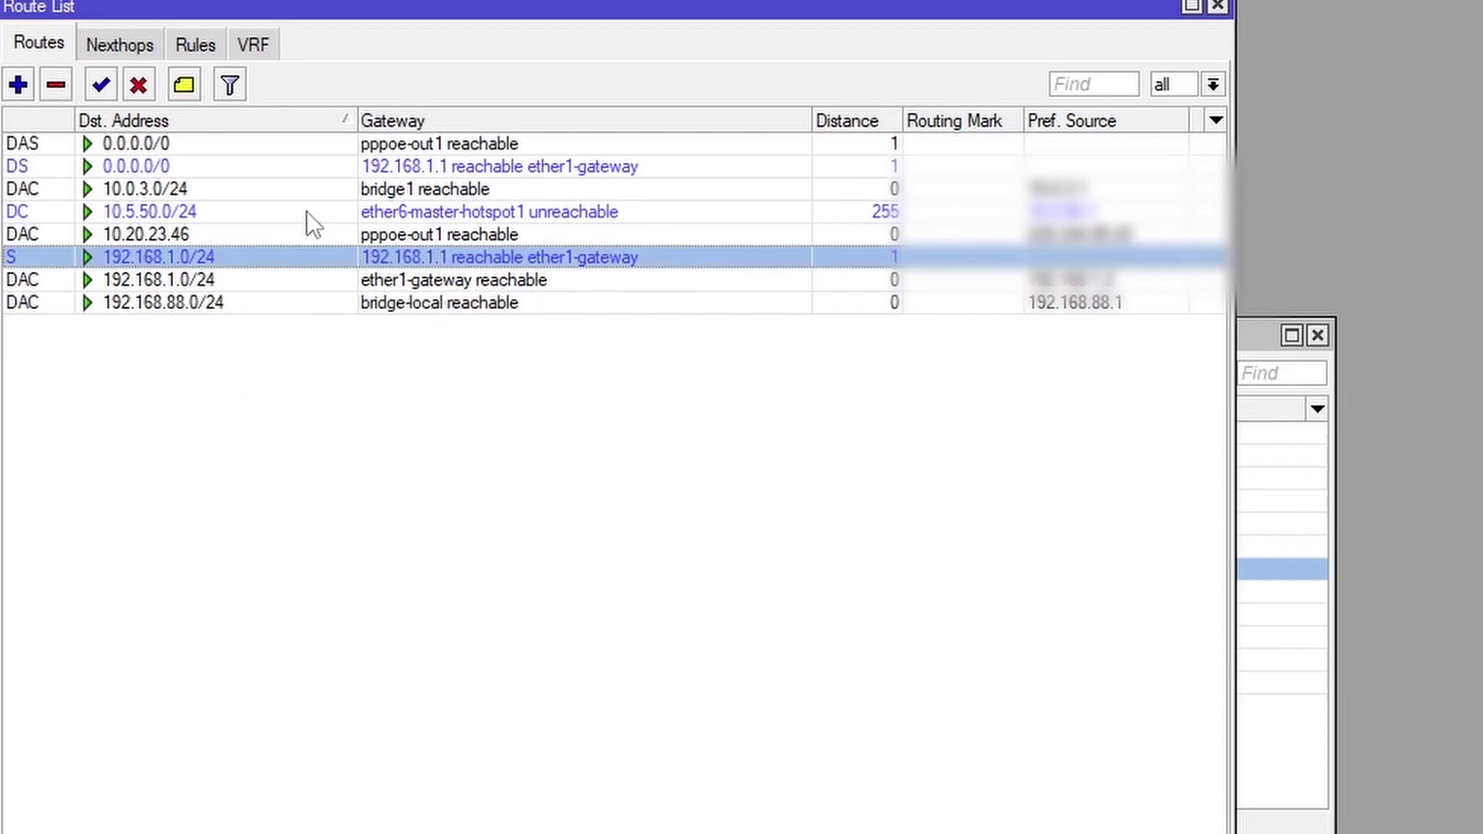
pyautogui.click(56, 85)
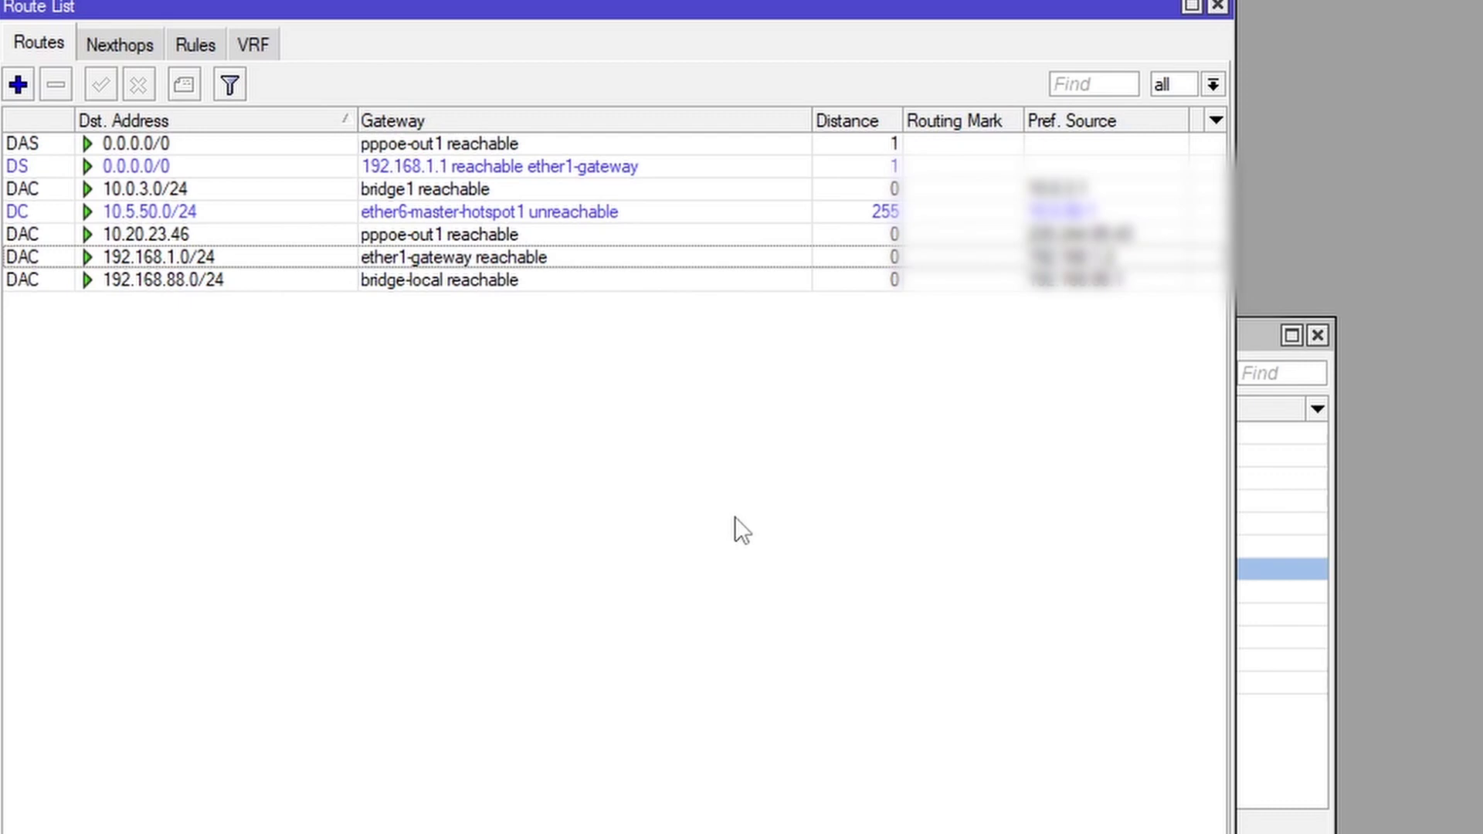
pyautogui.hotkey('ctrl', 'Tab')
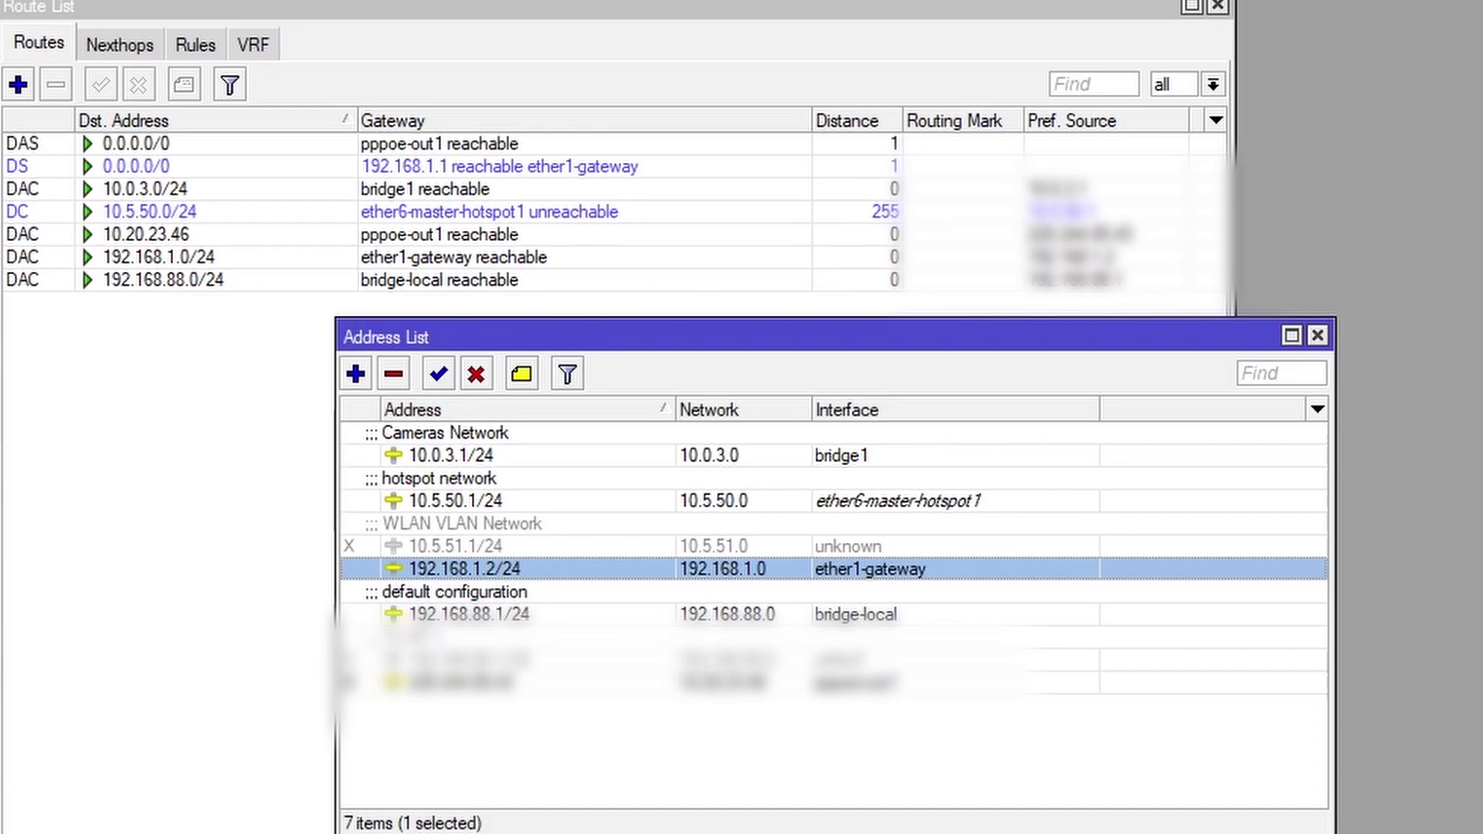
pyautogui.moveTo(945, 332); pyautogui.dragTo(739, 337)
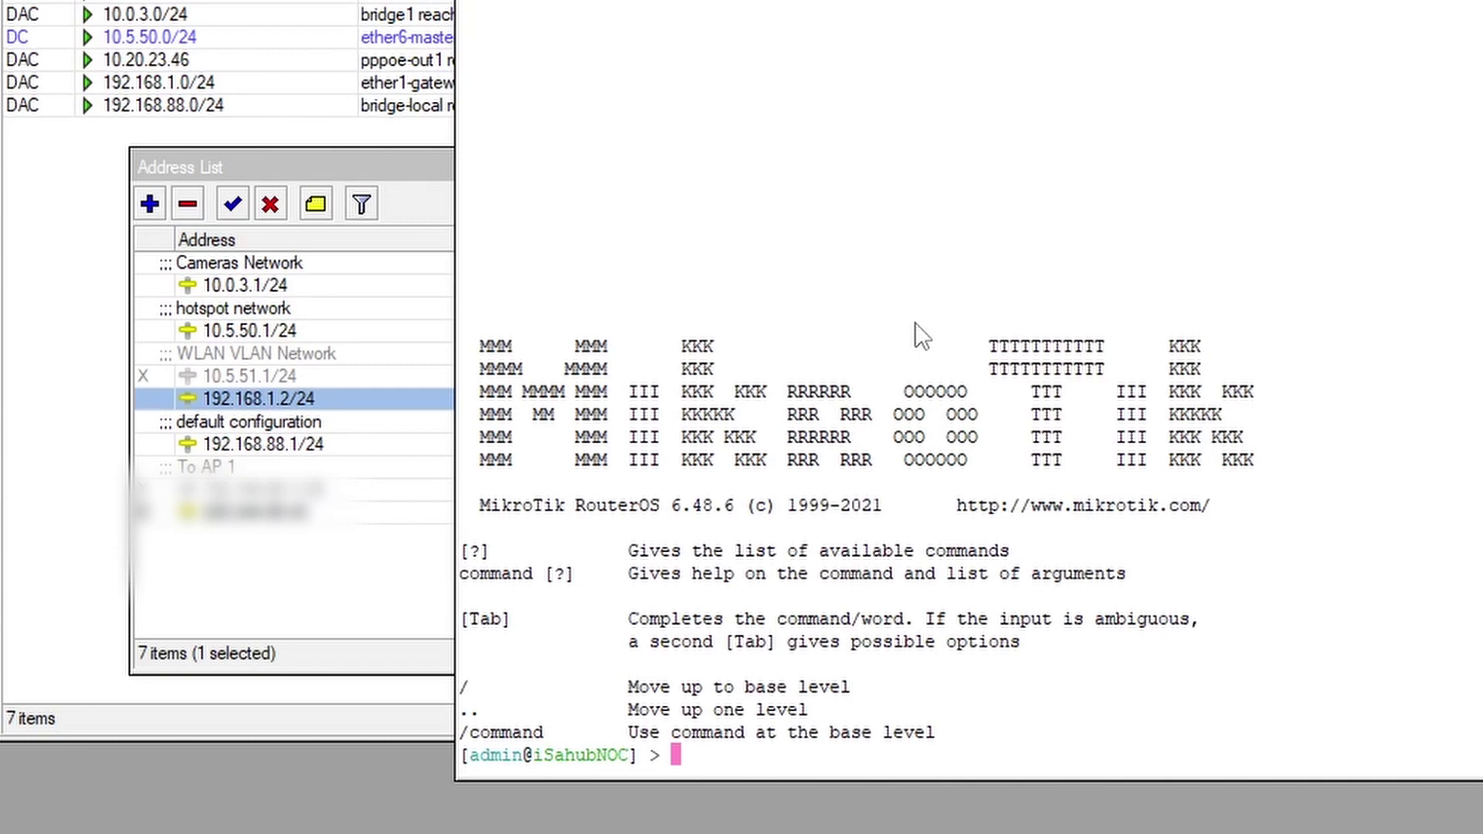
# Ping 192.168.1.1 from the router terminal and check the replies
pyautogui.write('ping 192.168.')
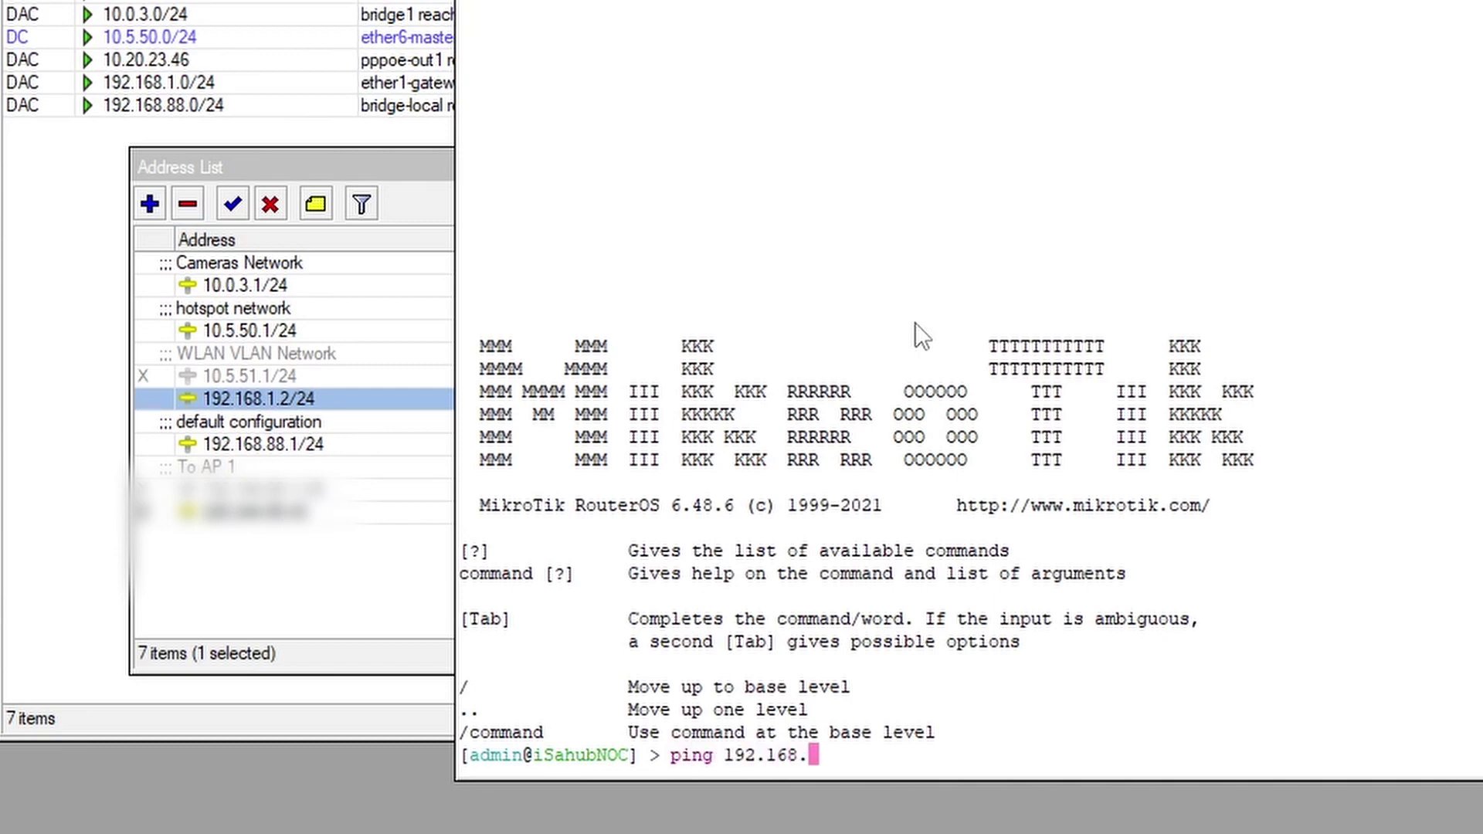
pyautogui.write('1.1')
pyautogui.press('Return')
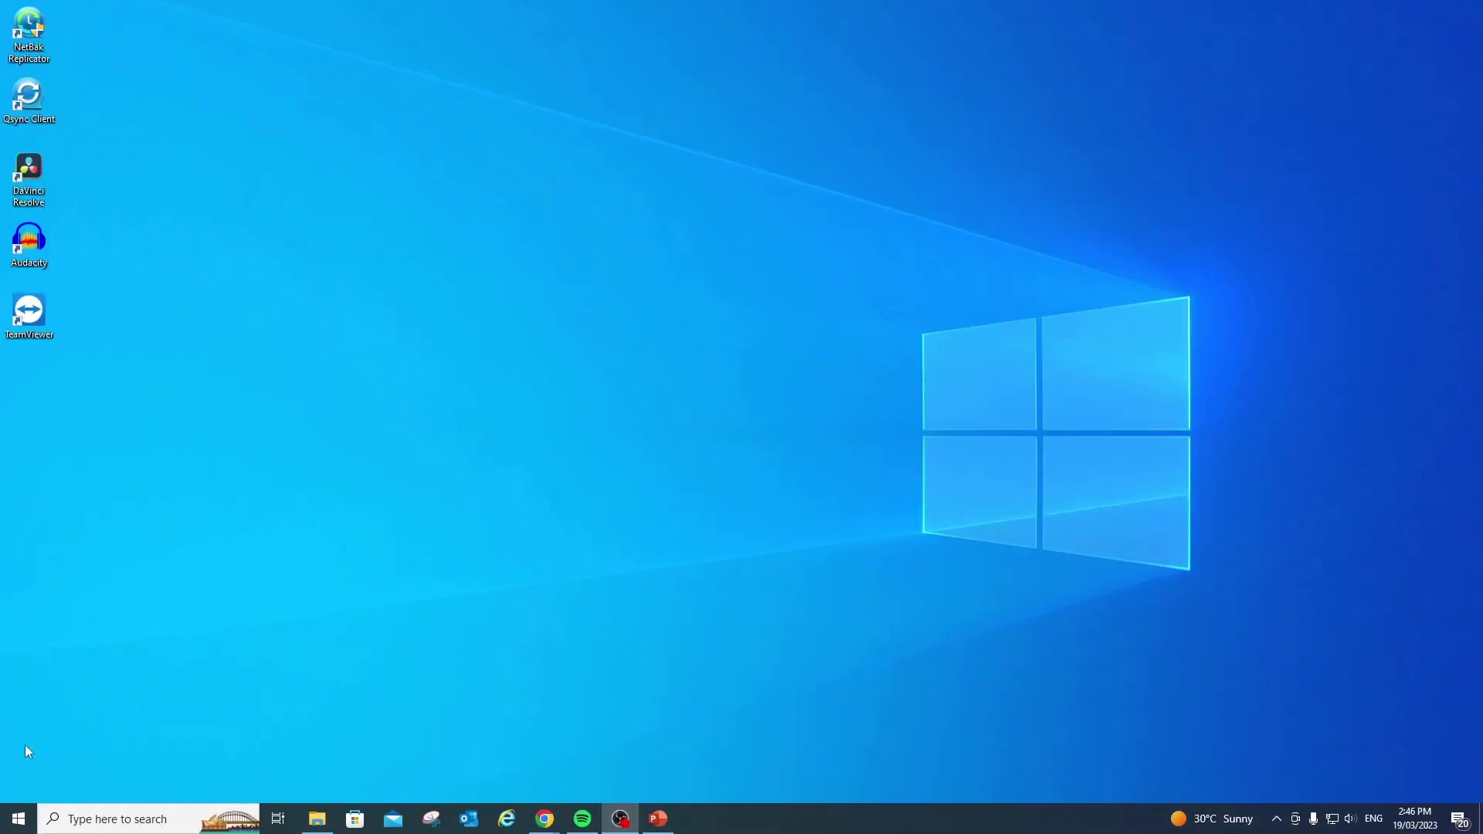
# Open Command Prompt and run ipconfig to confirm the PC is 192.168.1.101
pyautogui.rightClick(29, 820)
pyautogui.click(59, 738)
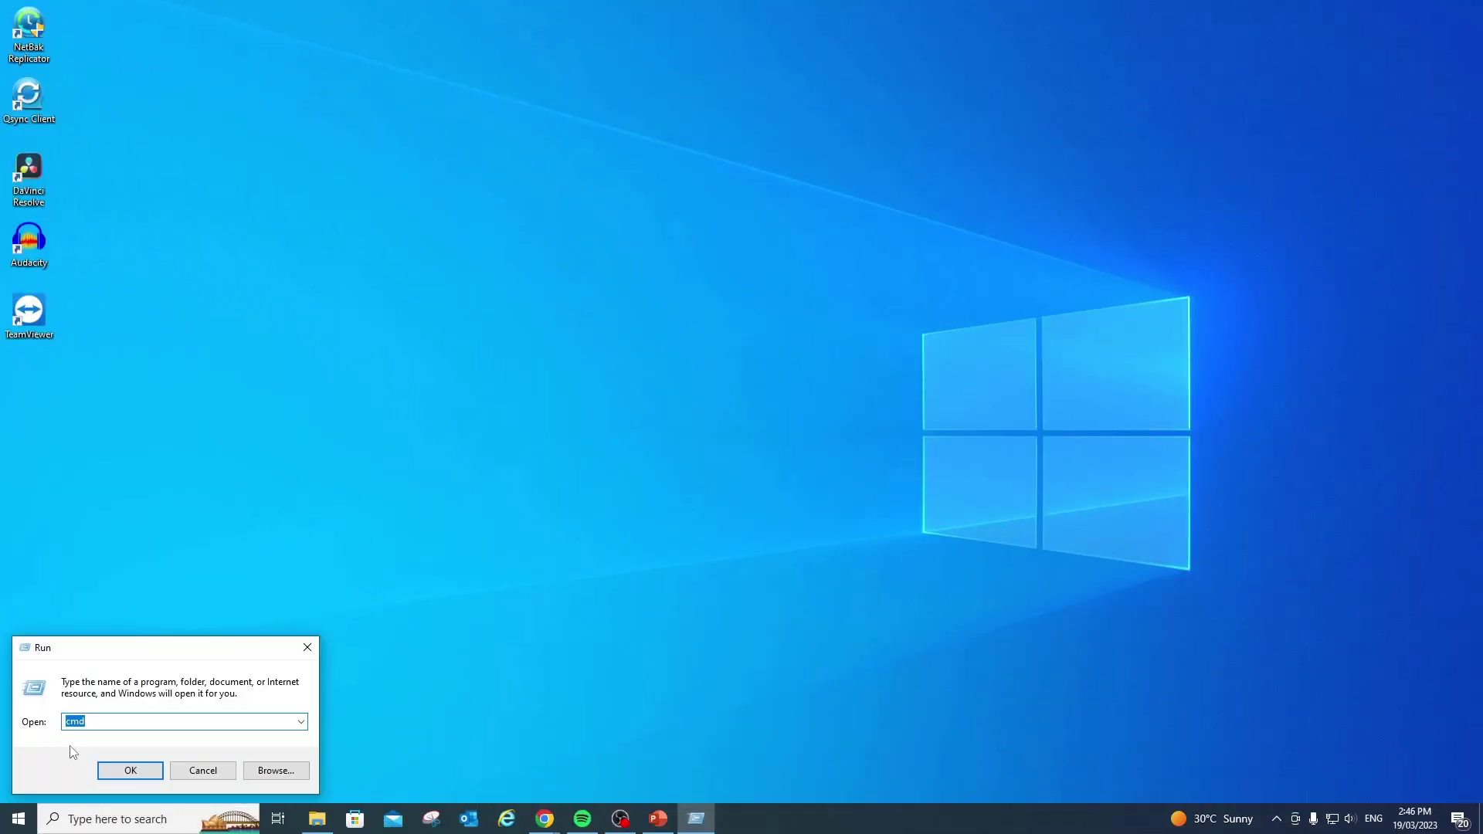
pyautogui.press('Return')
pyautogui.moveTo(391, 70); pyautogui.dragTo(573, 219)
pyautogui.write('ioc')
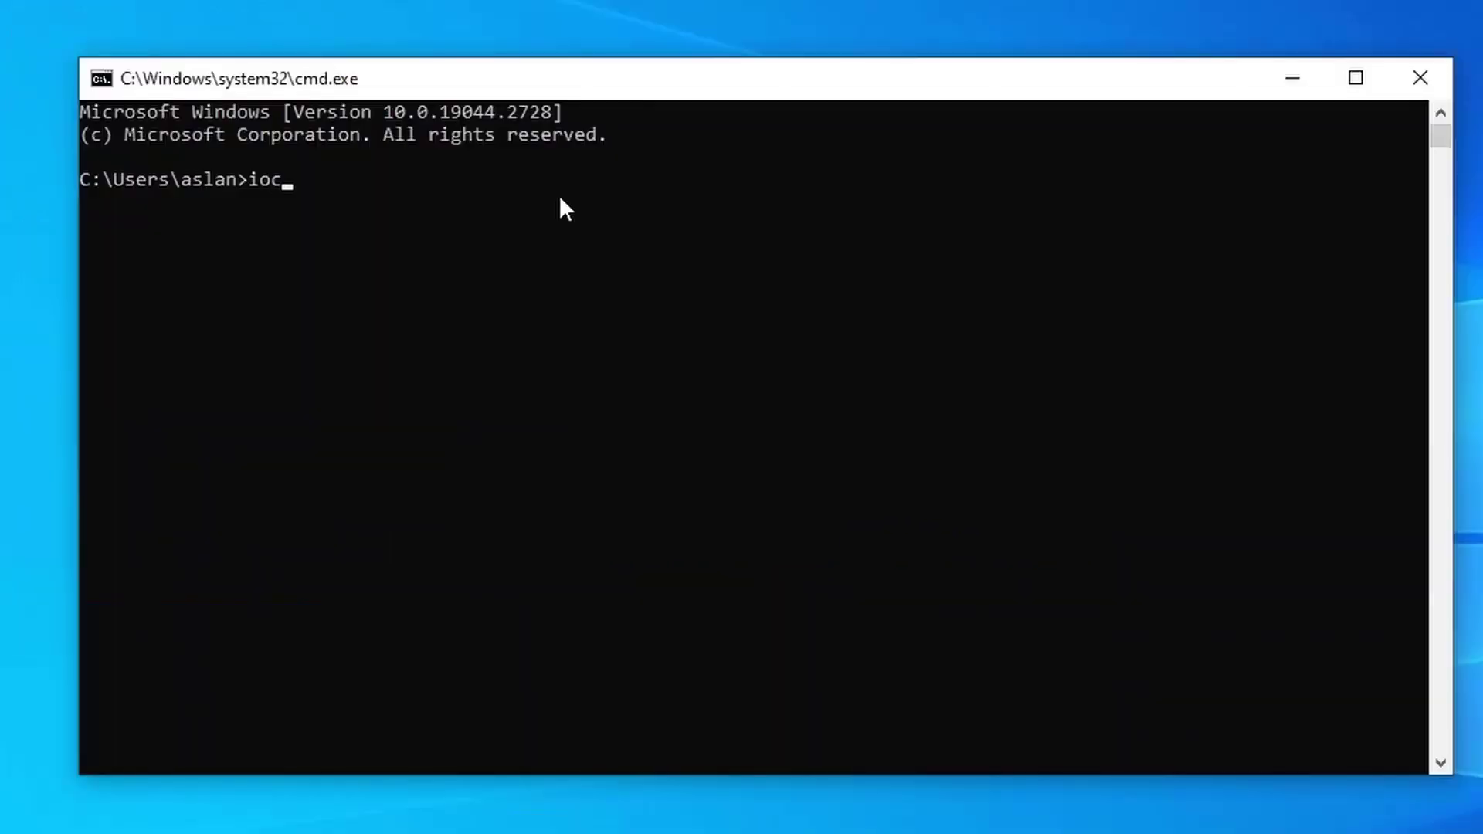
pyautogui.press('BackSpace')
pyautogui.press('BackSpace')
pyautogui.write('pconfig')
pyautogui.press('Return')
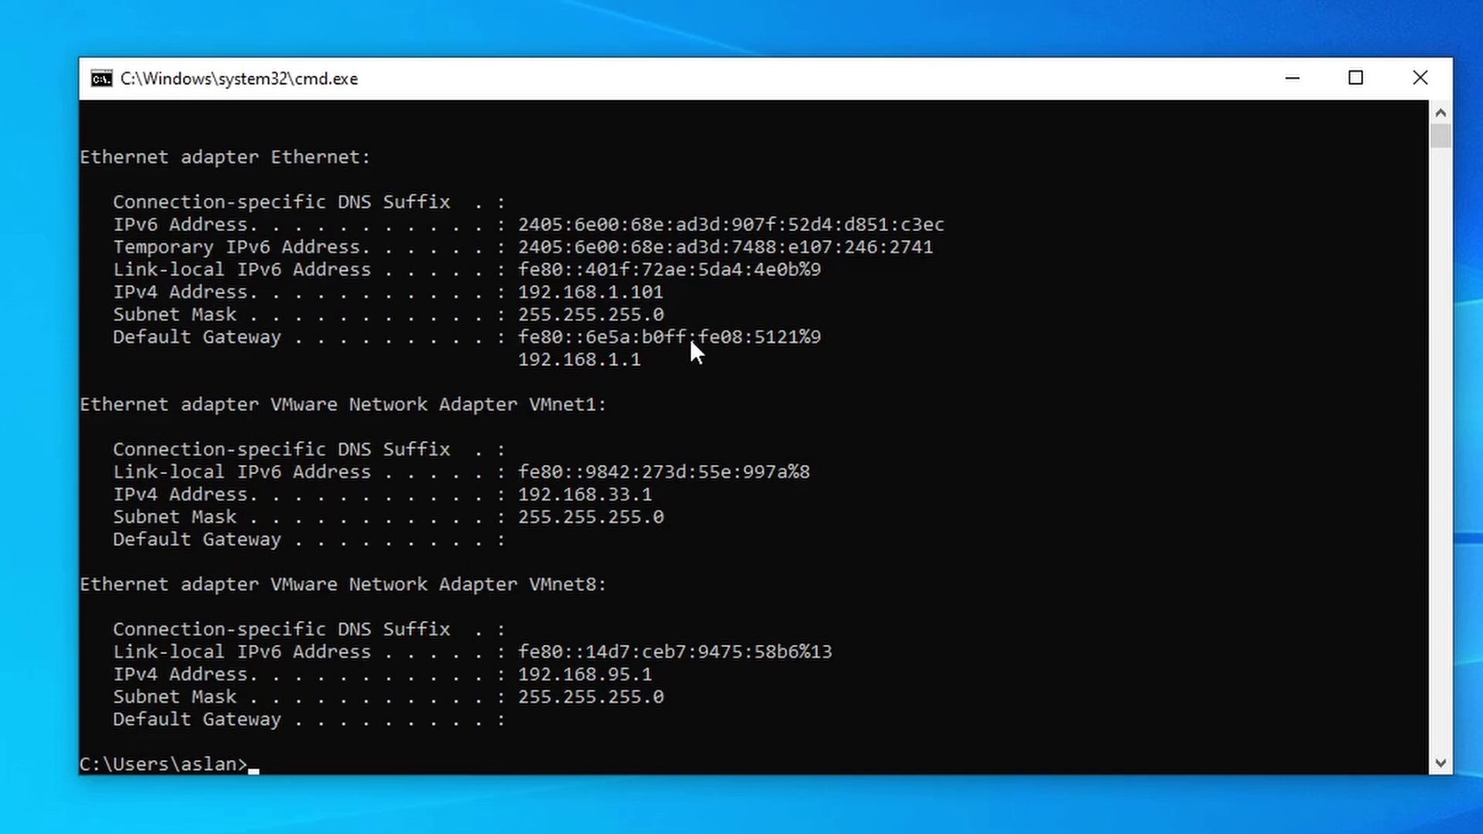
# Ping 192.168.88.1, see it is unreachable, and close Command Prompt
pyautogui.click(417, 762)
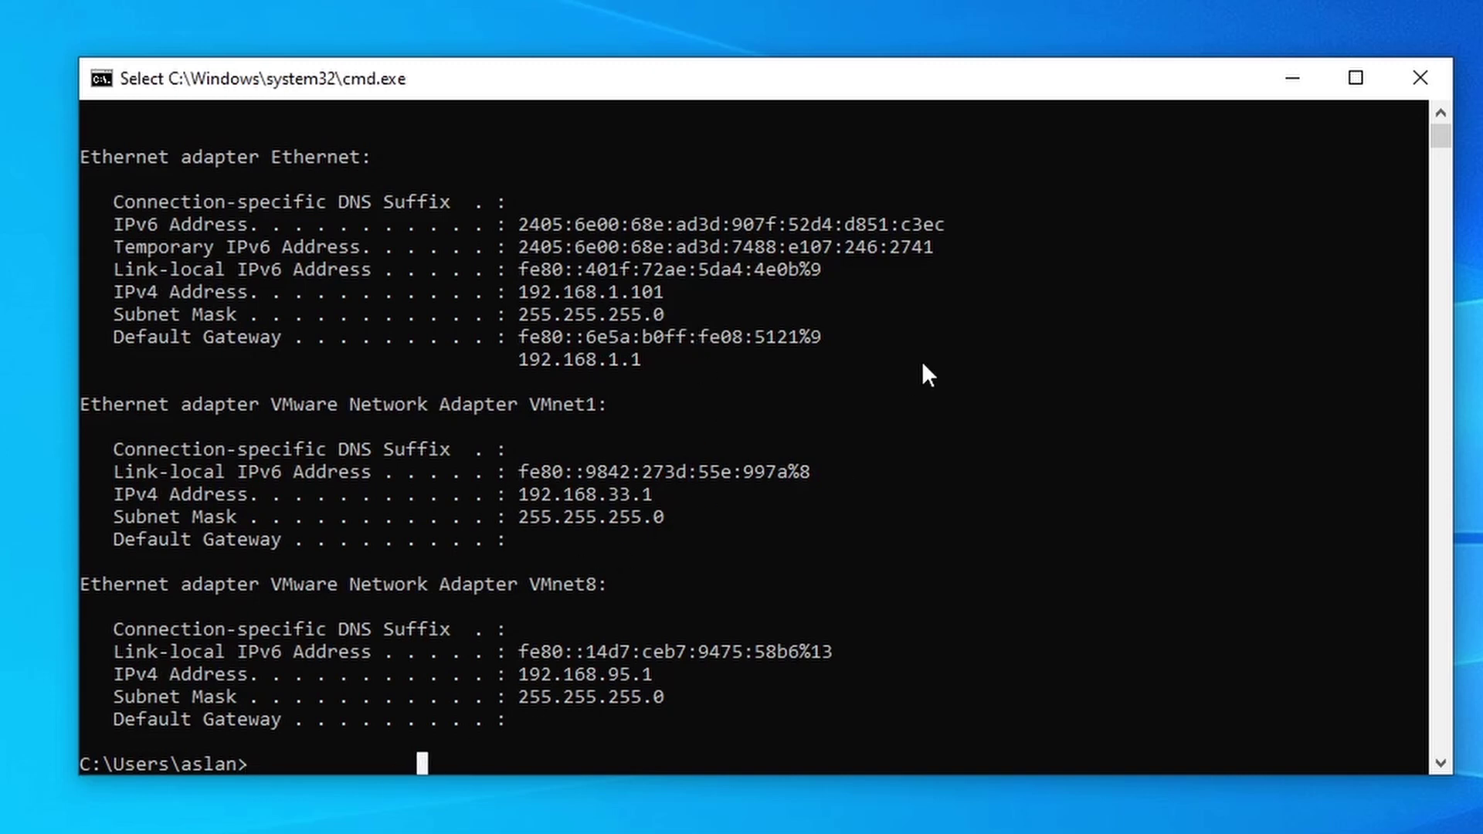
pyautogui.write('ping 192.168')
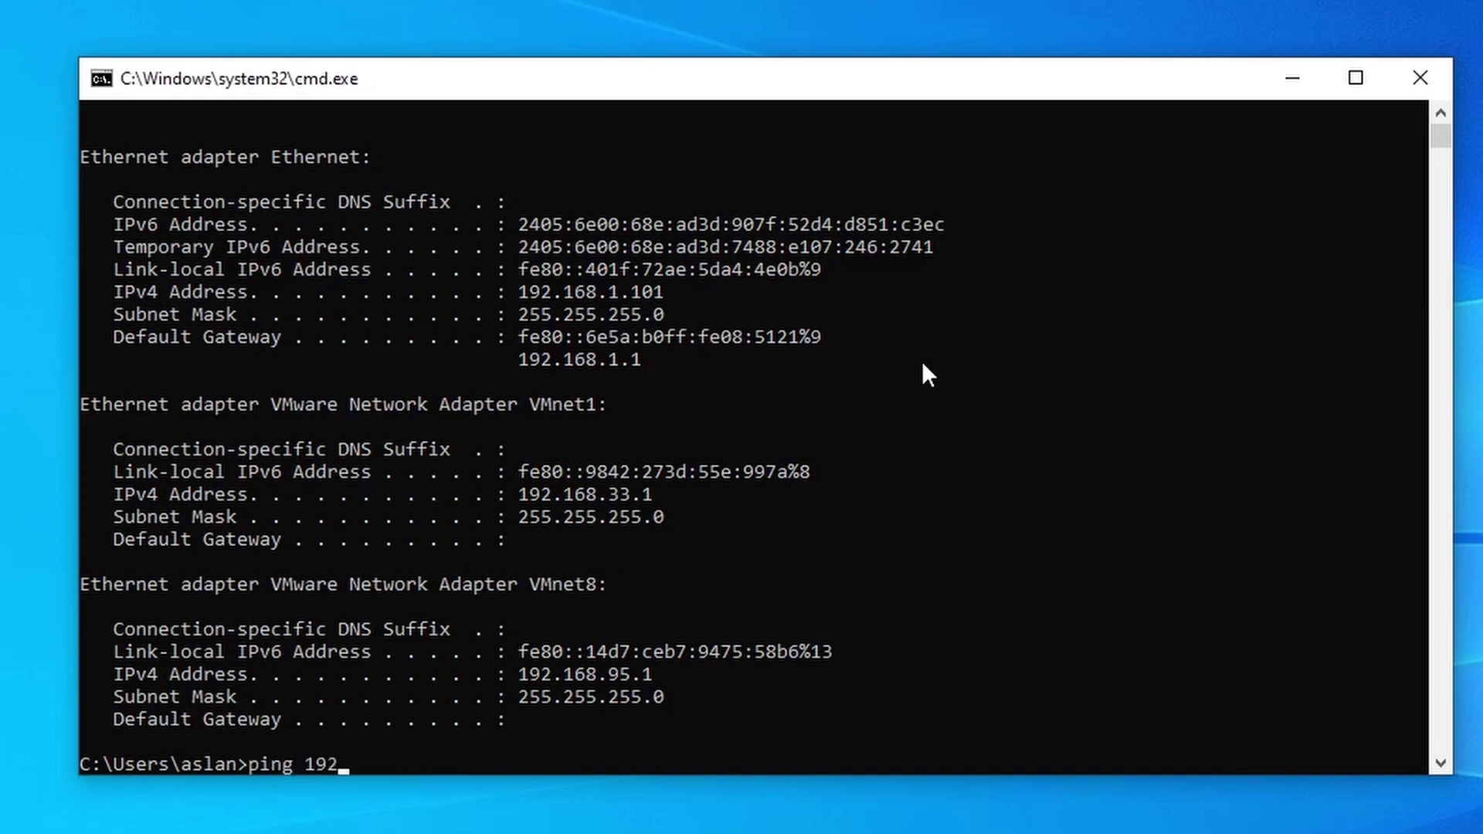
pyautogui.write('.88.1')
pyautogui.press('Return')
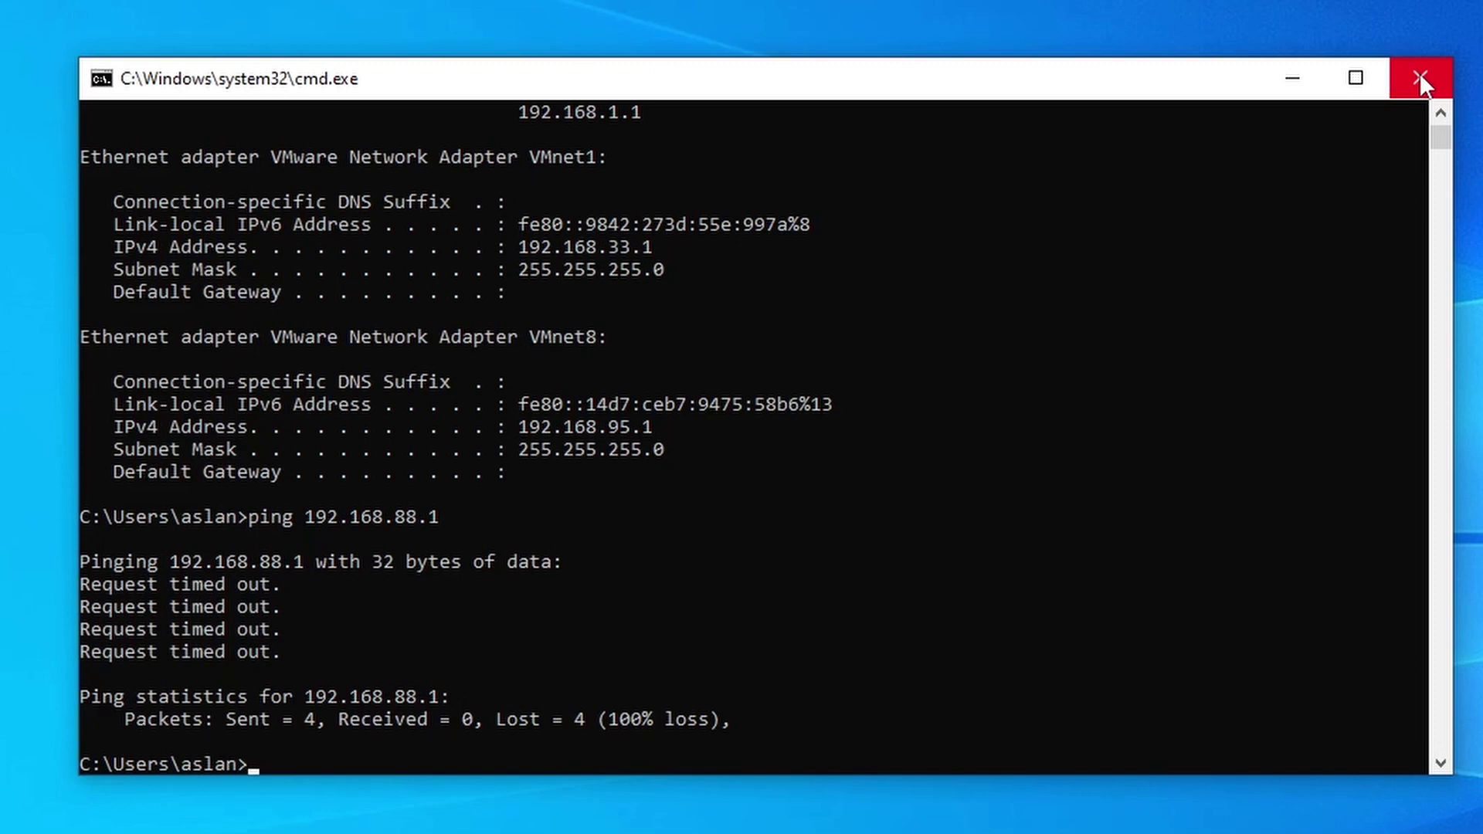
pyautogui.click(1420, 73)
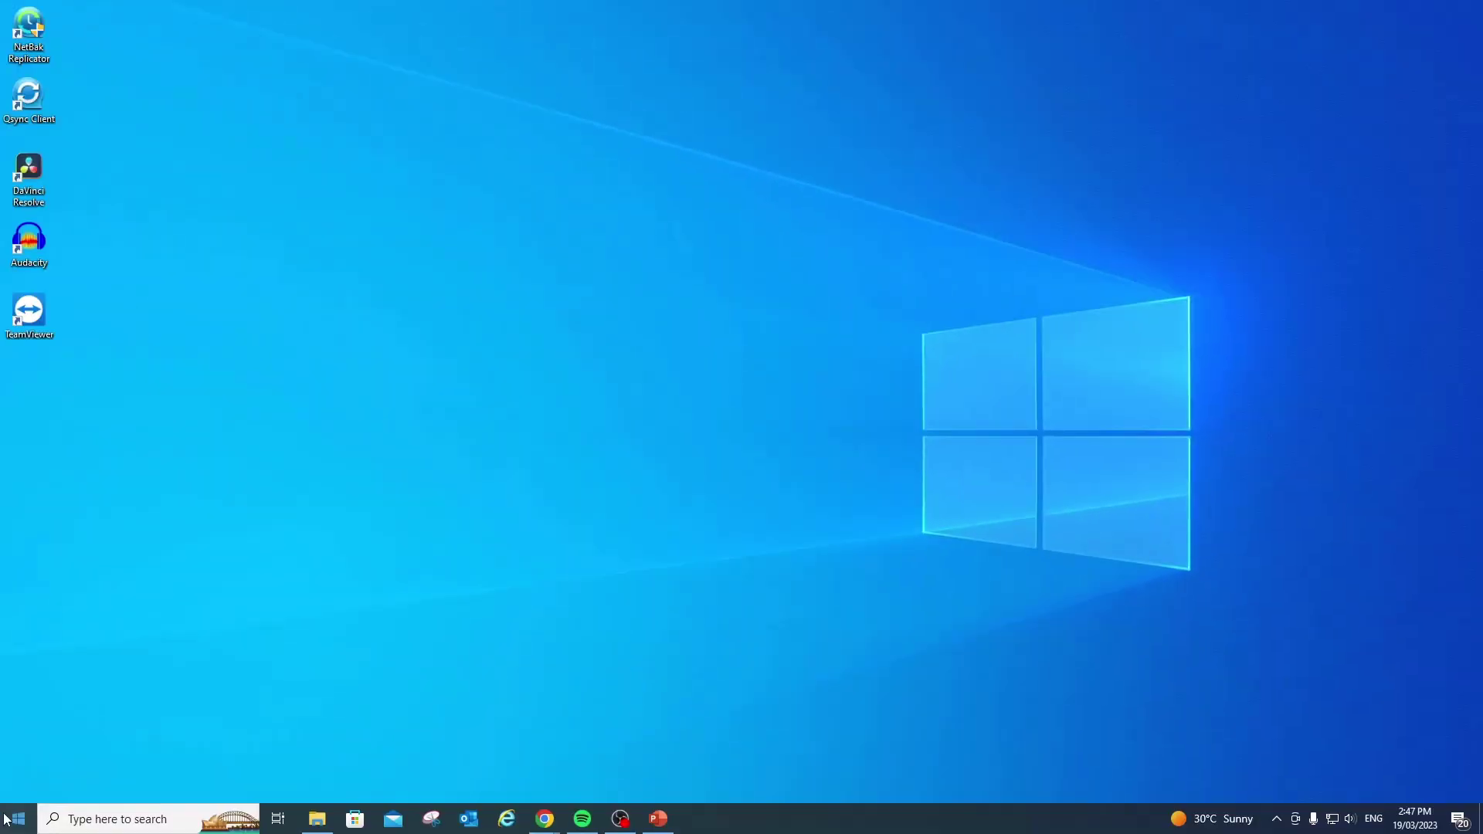
# Start a continuous 'ping 192.168.88.1 -t' from Run and resize its window narrower
pyautogui.rightClick(6, 818)
pyautogui.write('rpin')
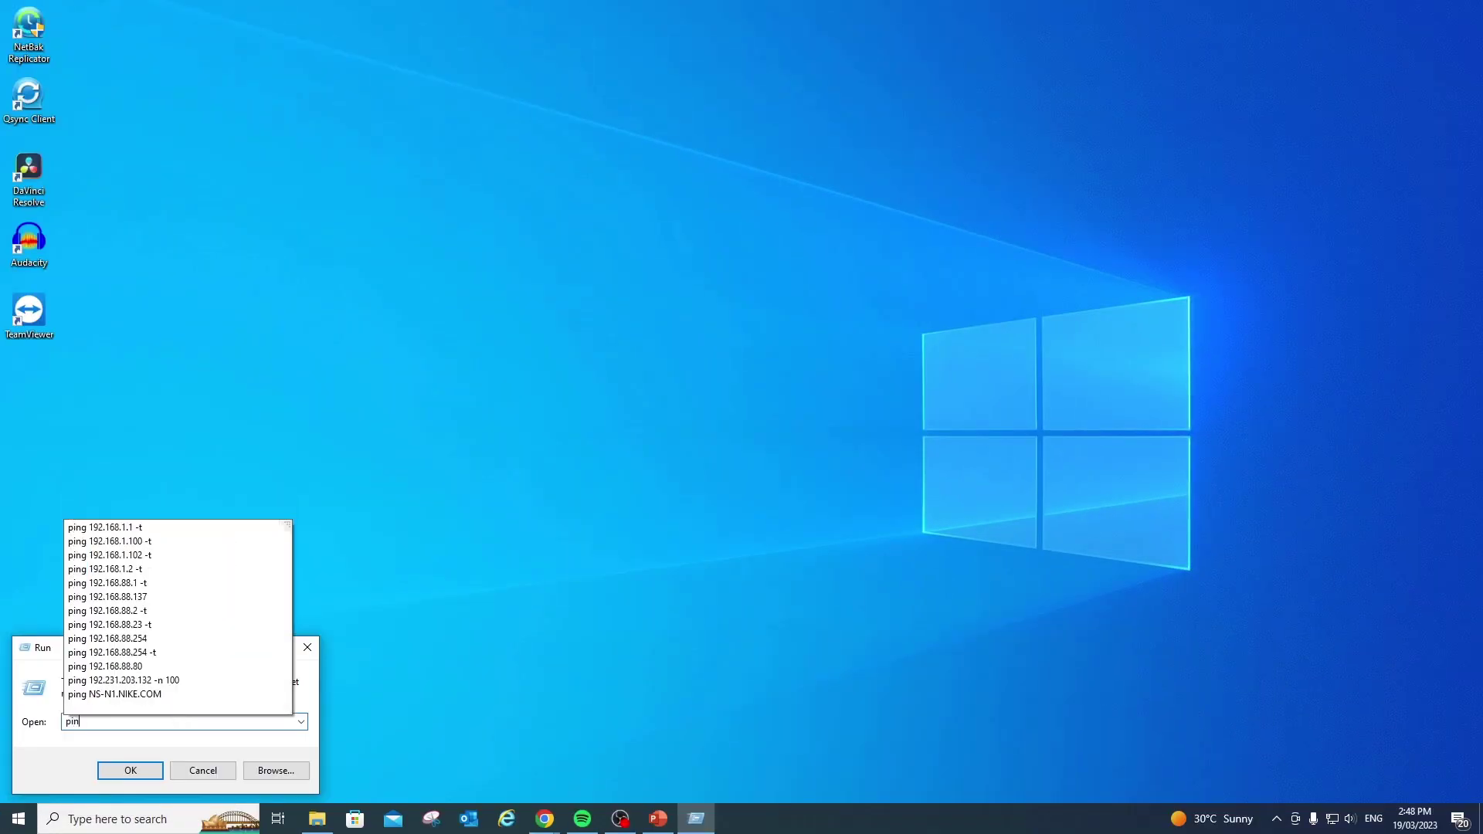
pyautogui.write('g 192.168.88.1')
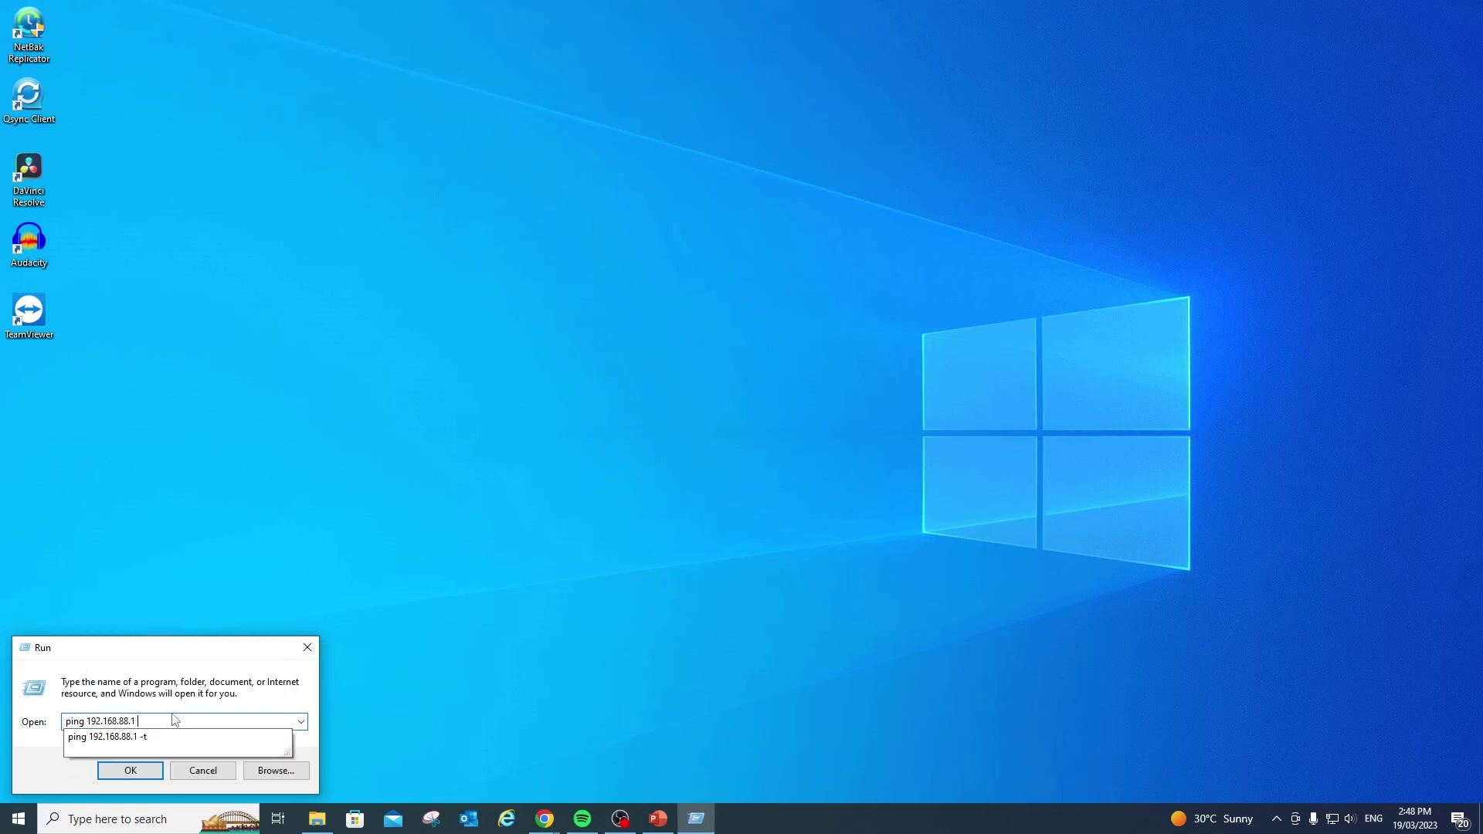
pyautogui.press('Down')
pyautogui.click(130, 771)
pyautogui.moveTo(463, 44); pyautogui.dragTo(450, 104)
pyautogui.moveTo(765, 476); pyautogui.dragTo(424, 477)
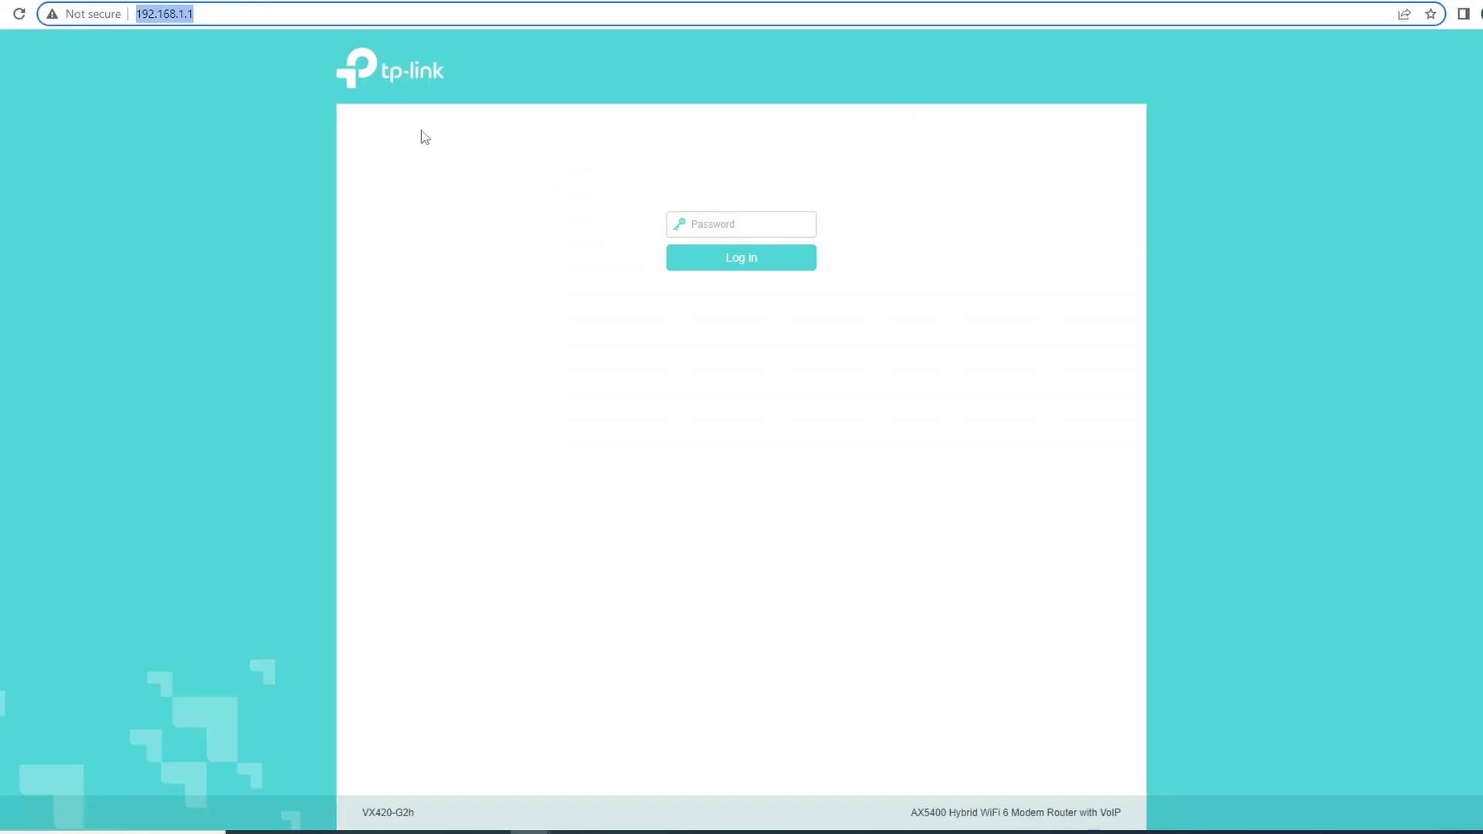
# Log in to the TP-Link web interface with the router password
pyautogui.click(222, 16)
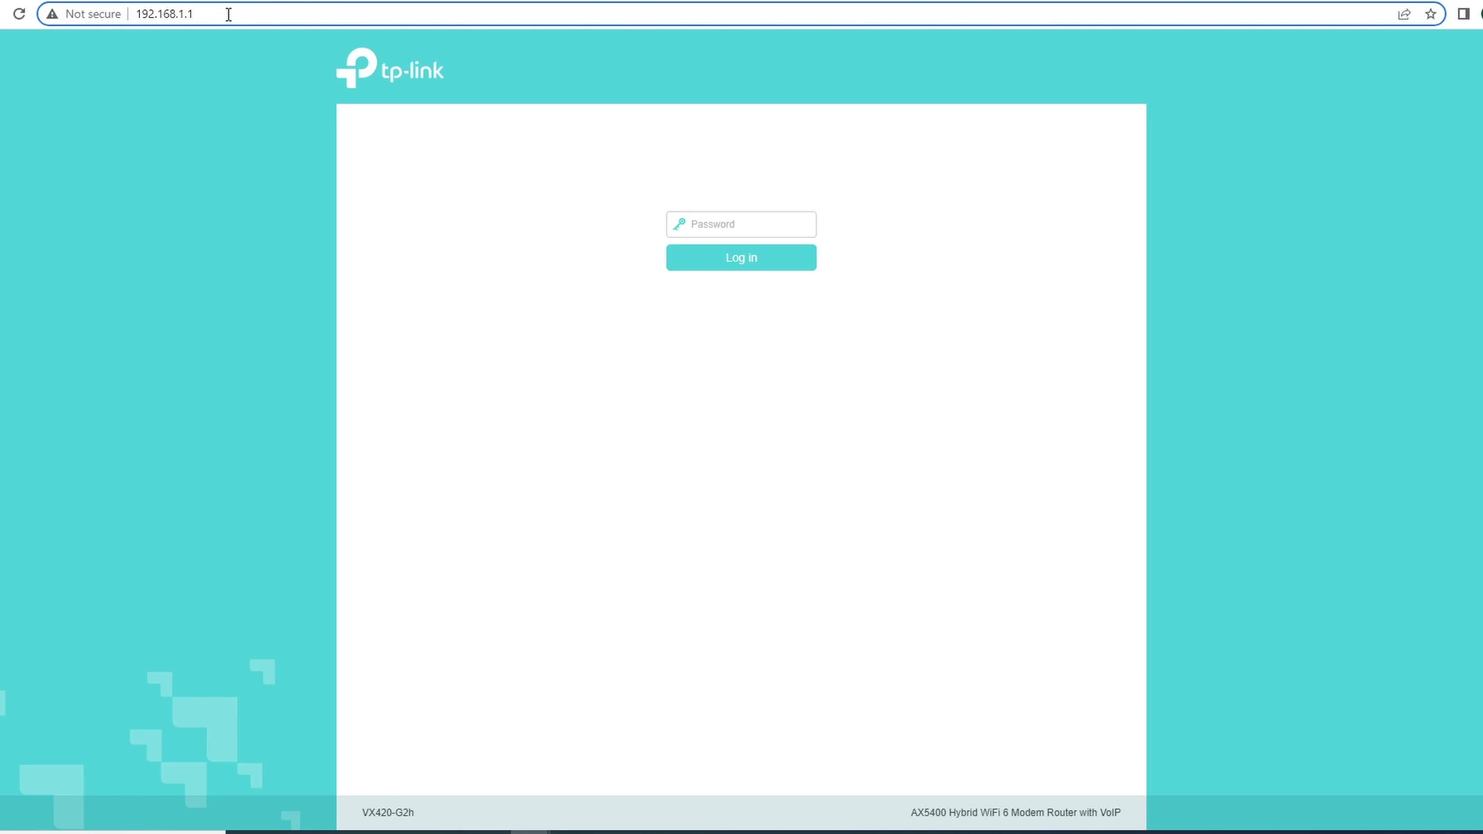
pyautogui.click(717, 221)
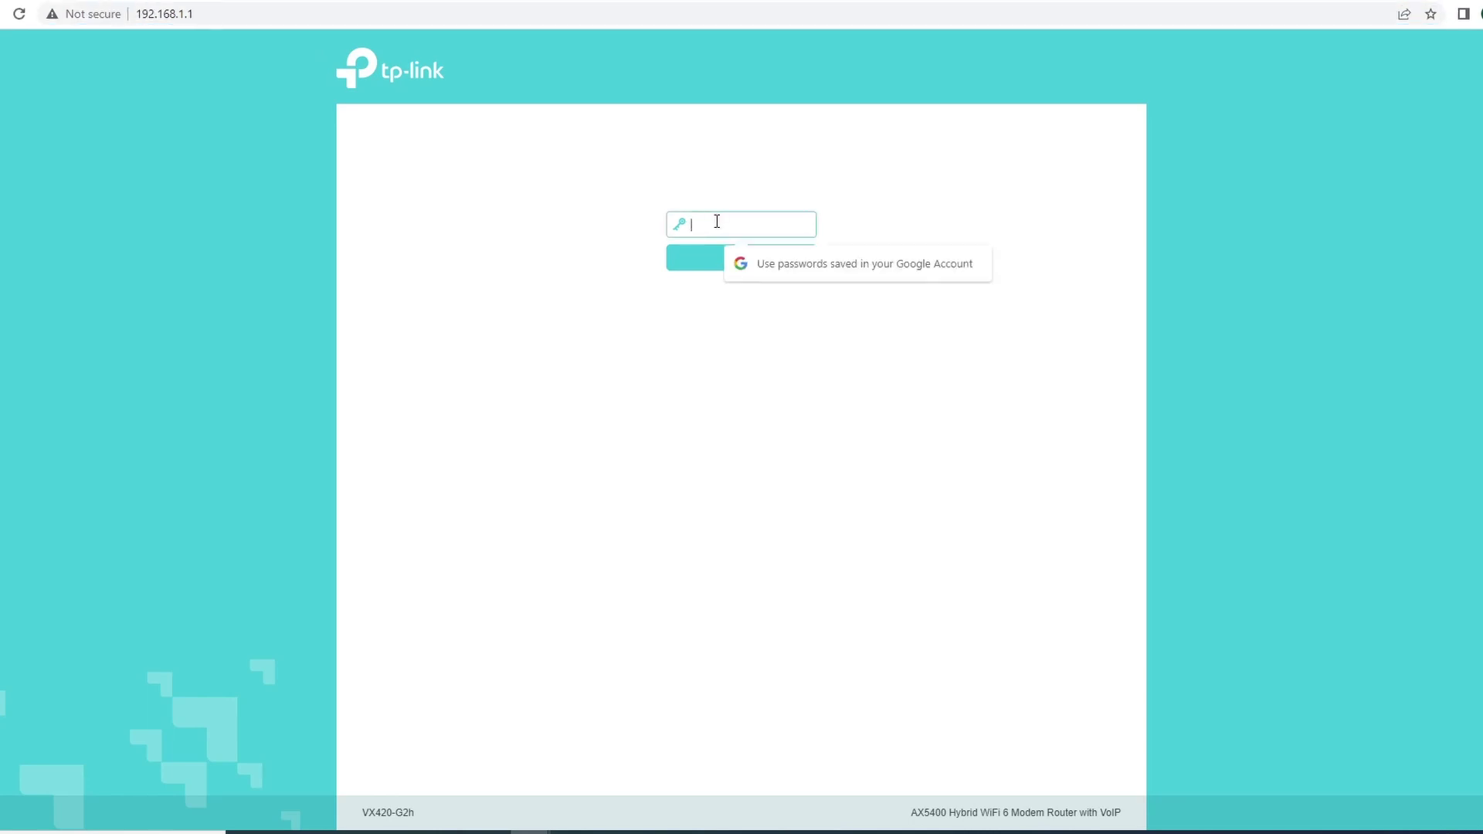
pyautogui.write('•••••')
pyautogui.press('Return')
pyautogui.click(929, 416)
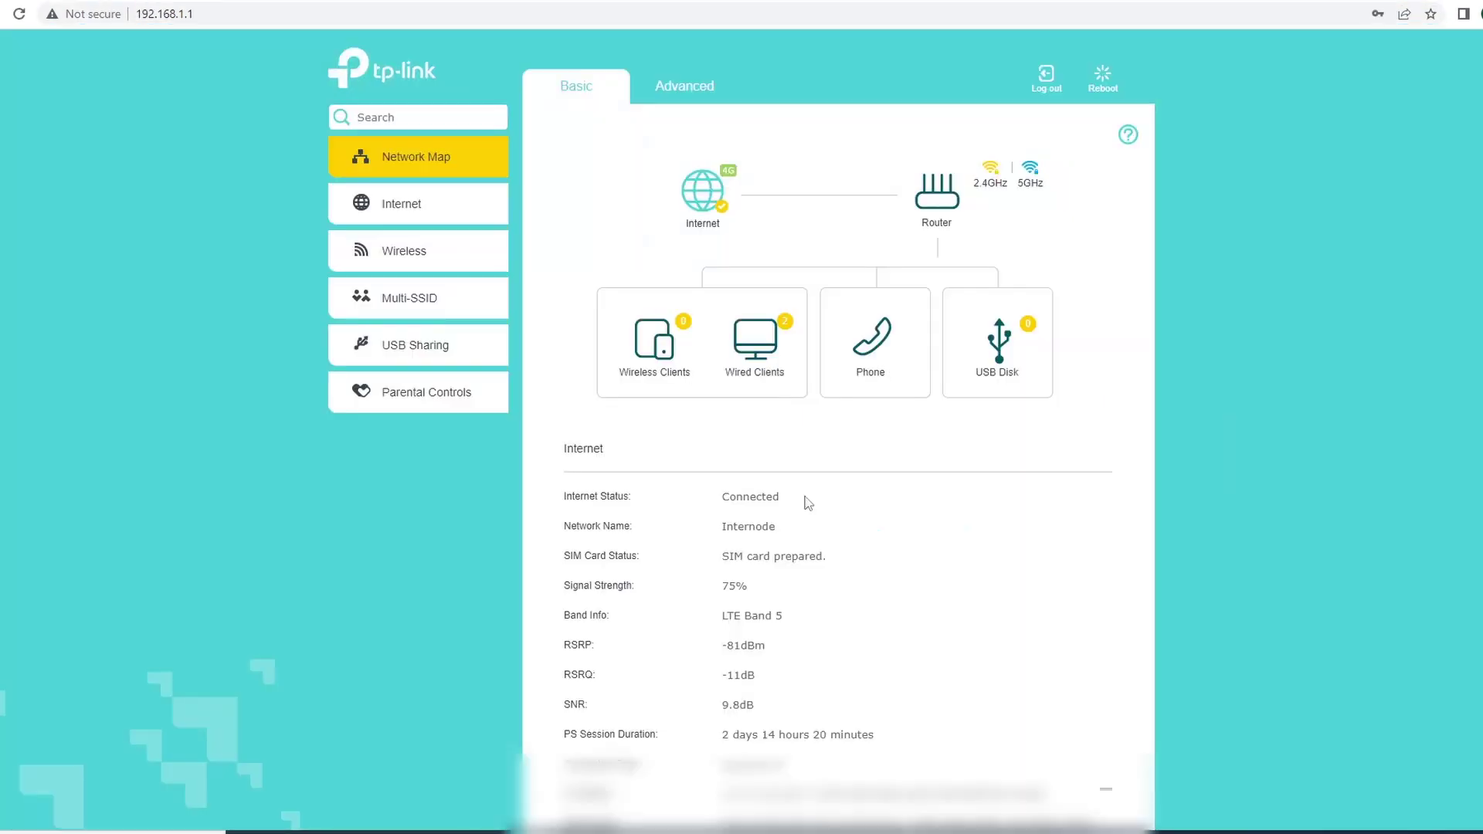
# Go to Advanced > Network > Static Routing and start a new route entry
pyautogui.click(679, 89)
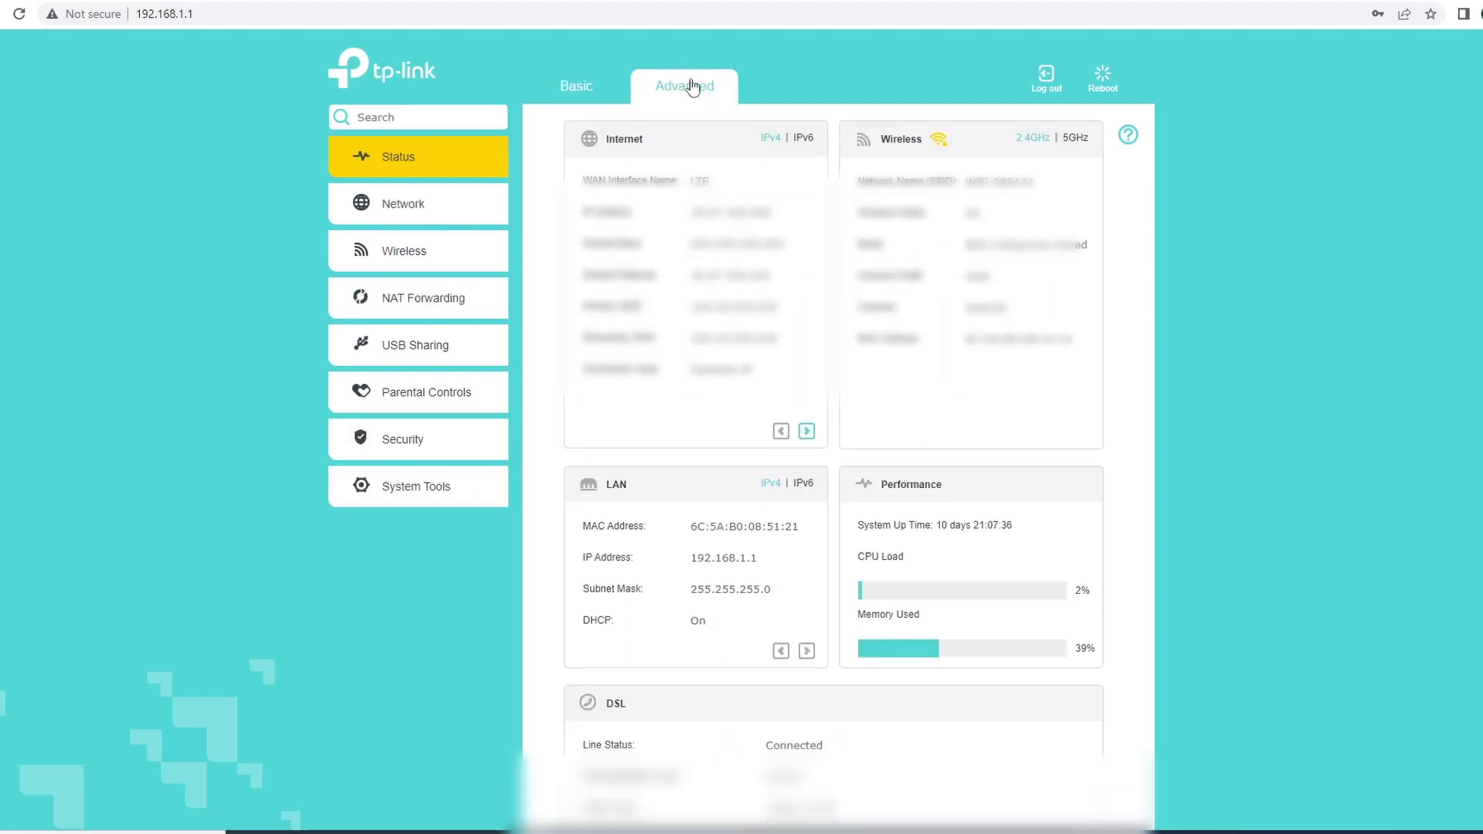
pyautogui.click(410, 207)
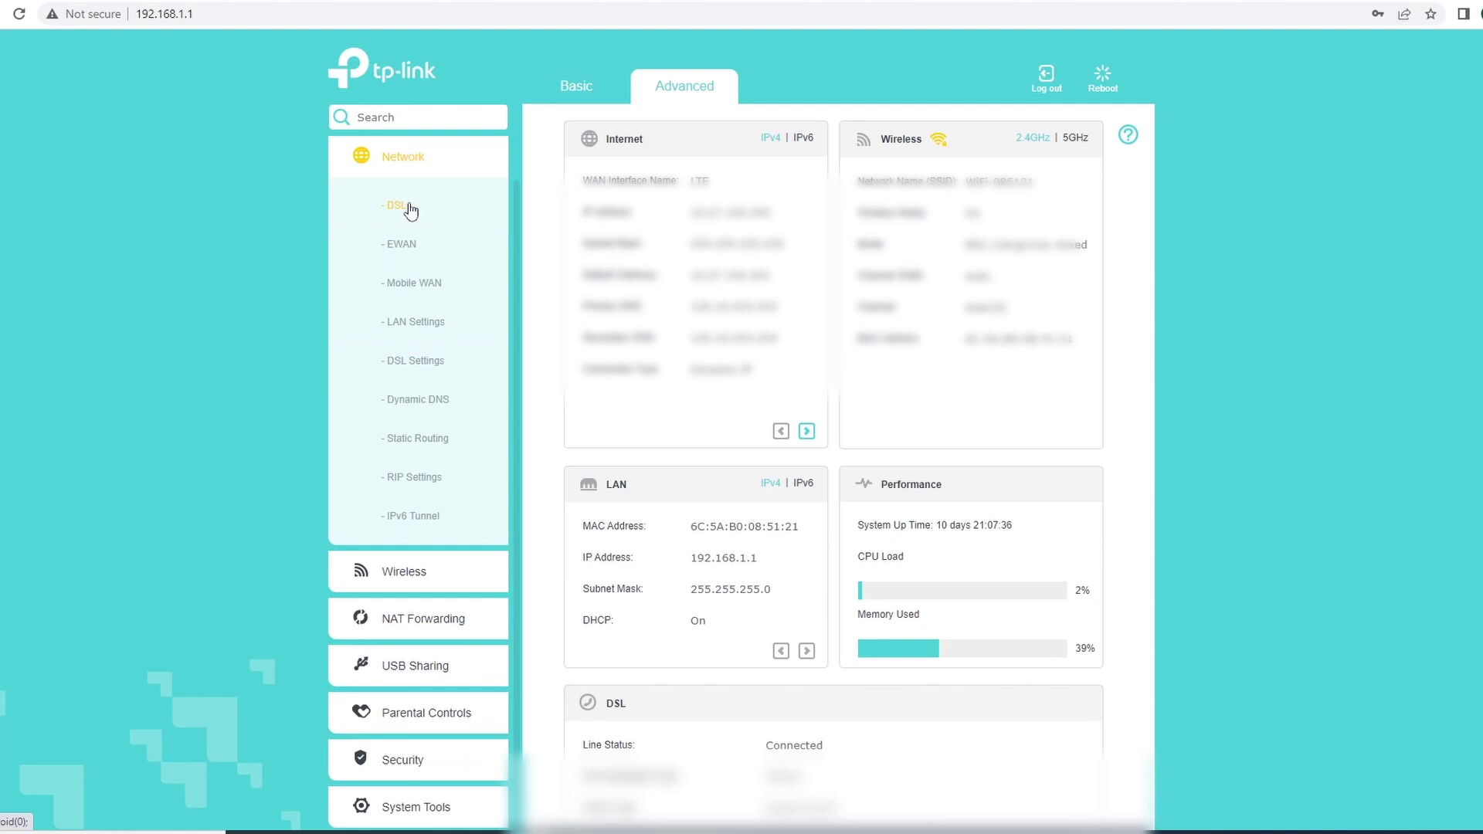
pyautogui.click(415, 447)
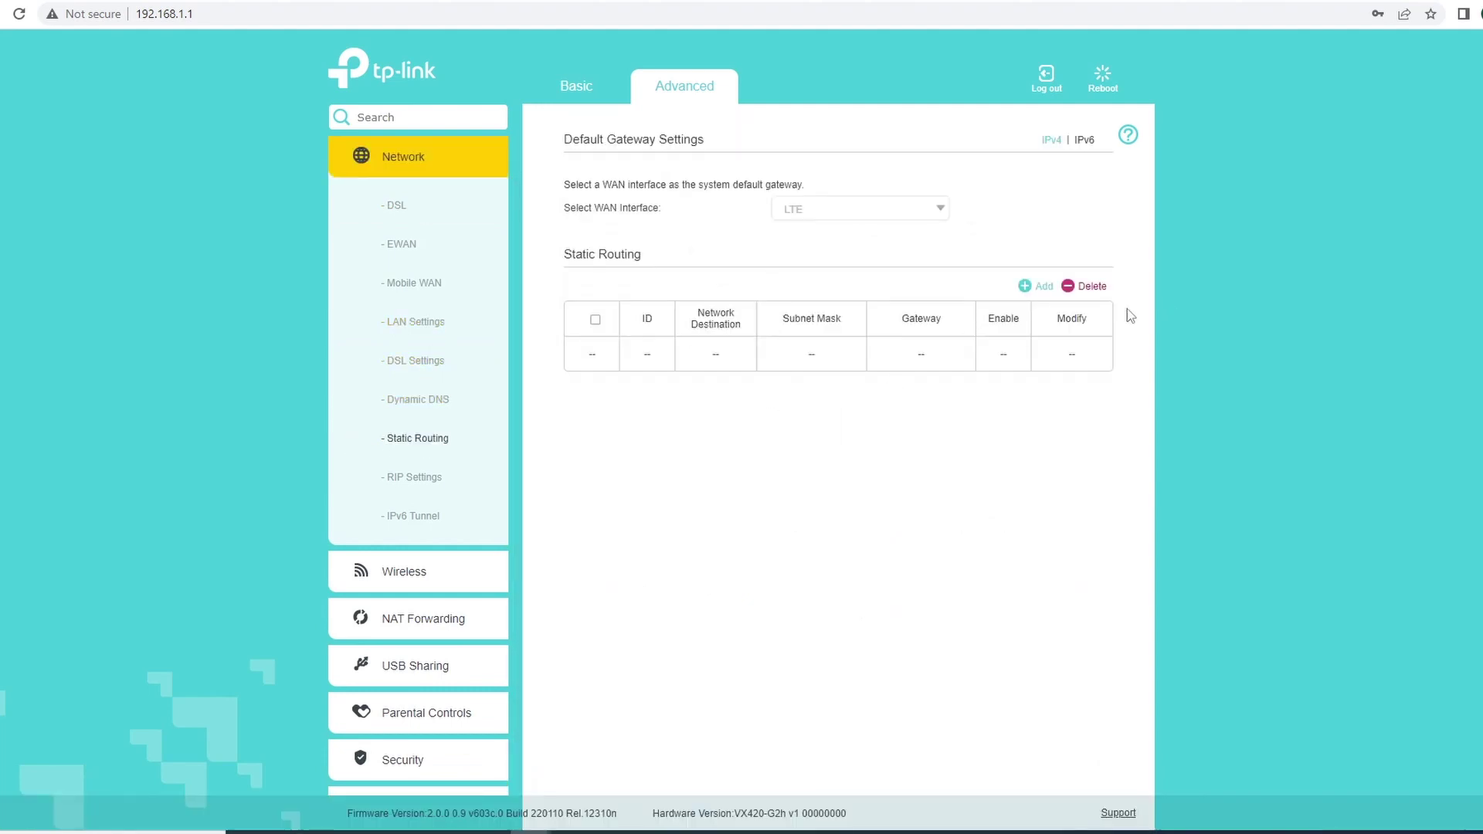
pyautogui.click(1037, 288)
# Enter destination 192.168.88.0, mask 255.255.255.0, gateway 192.168.1.2, and interface LAN
pyautogui.click(777, 387)
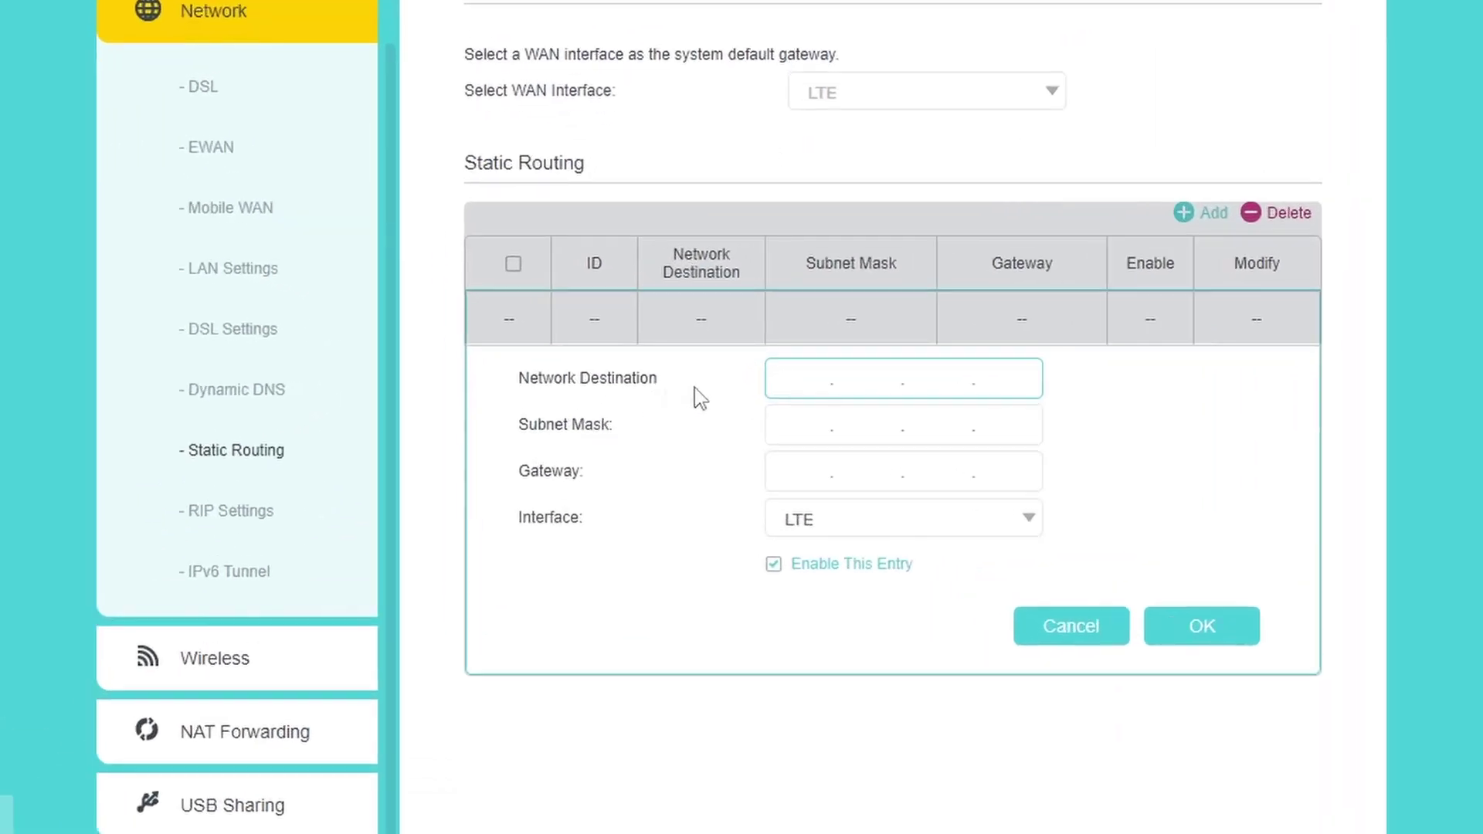
pyautogui.write('192.168.88.0')
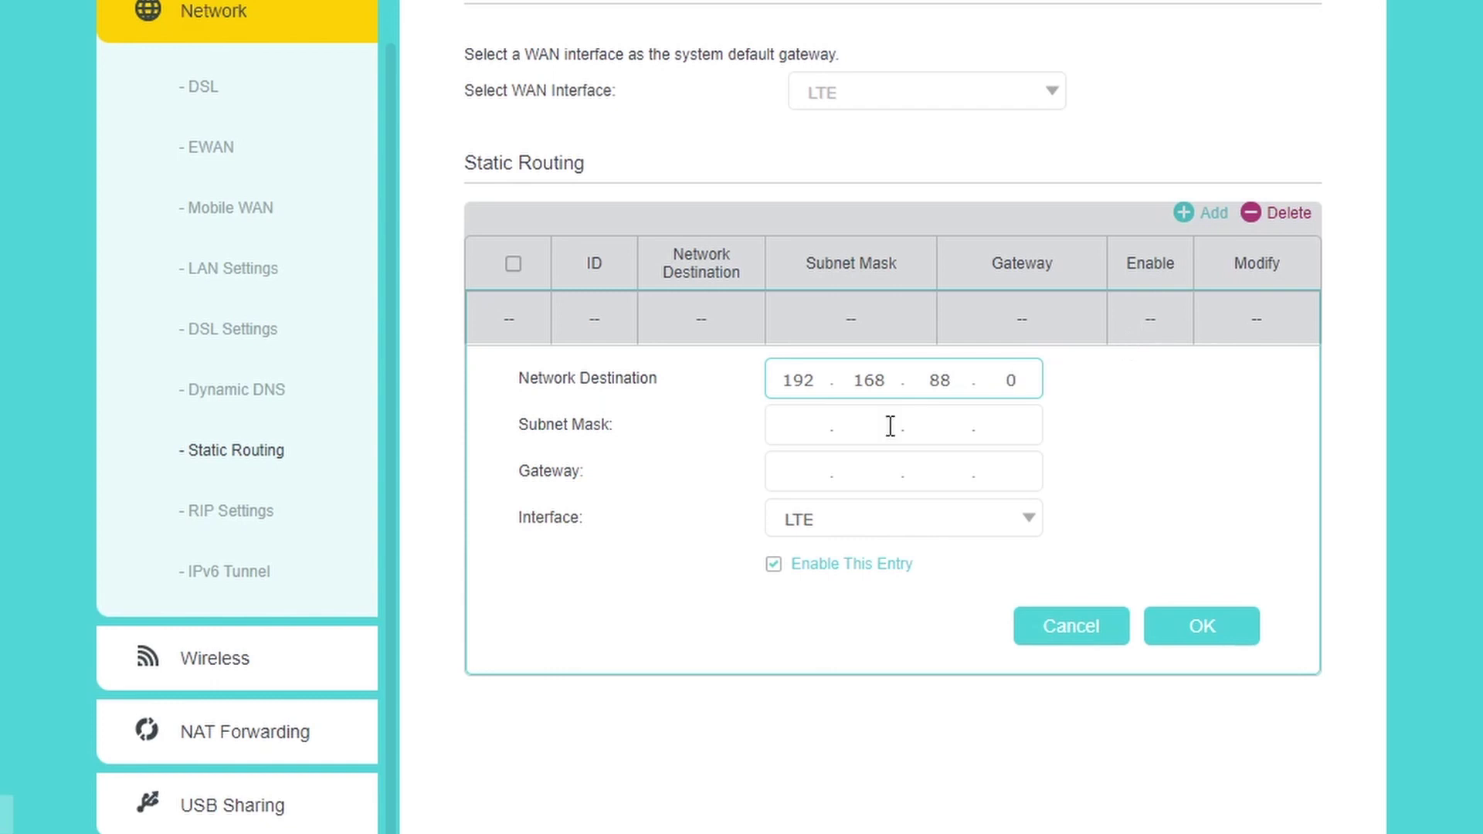
pyautogui.click(800, 436)
pyautogui.write('255 . 22')
pyautogui.press('BackSpace')
pyautogui.write('55.255.')
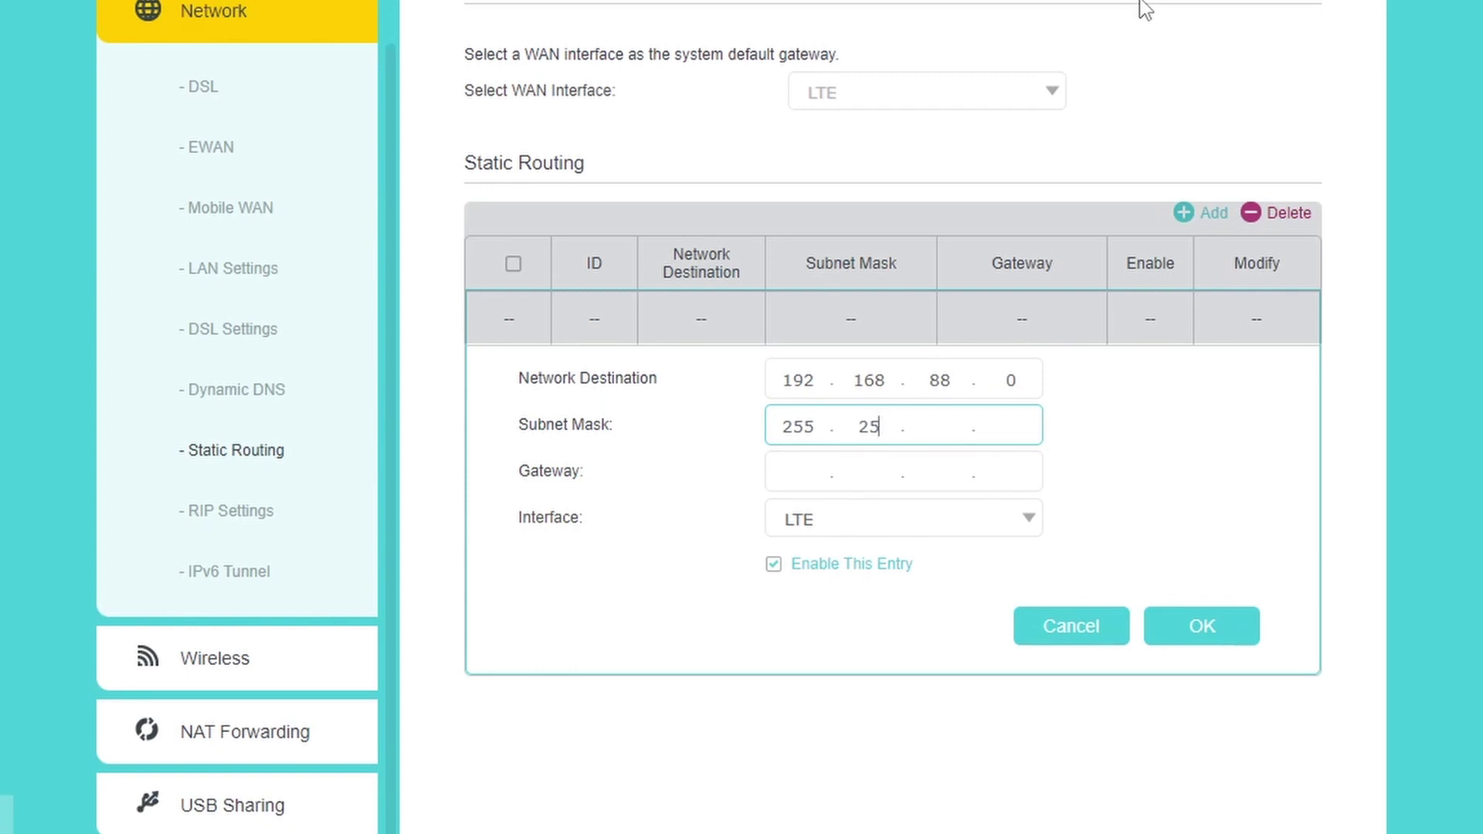
pyautogui.write('0')
pyautogui.press('Tab')
pyautogui.write('192.')
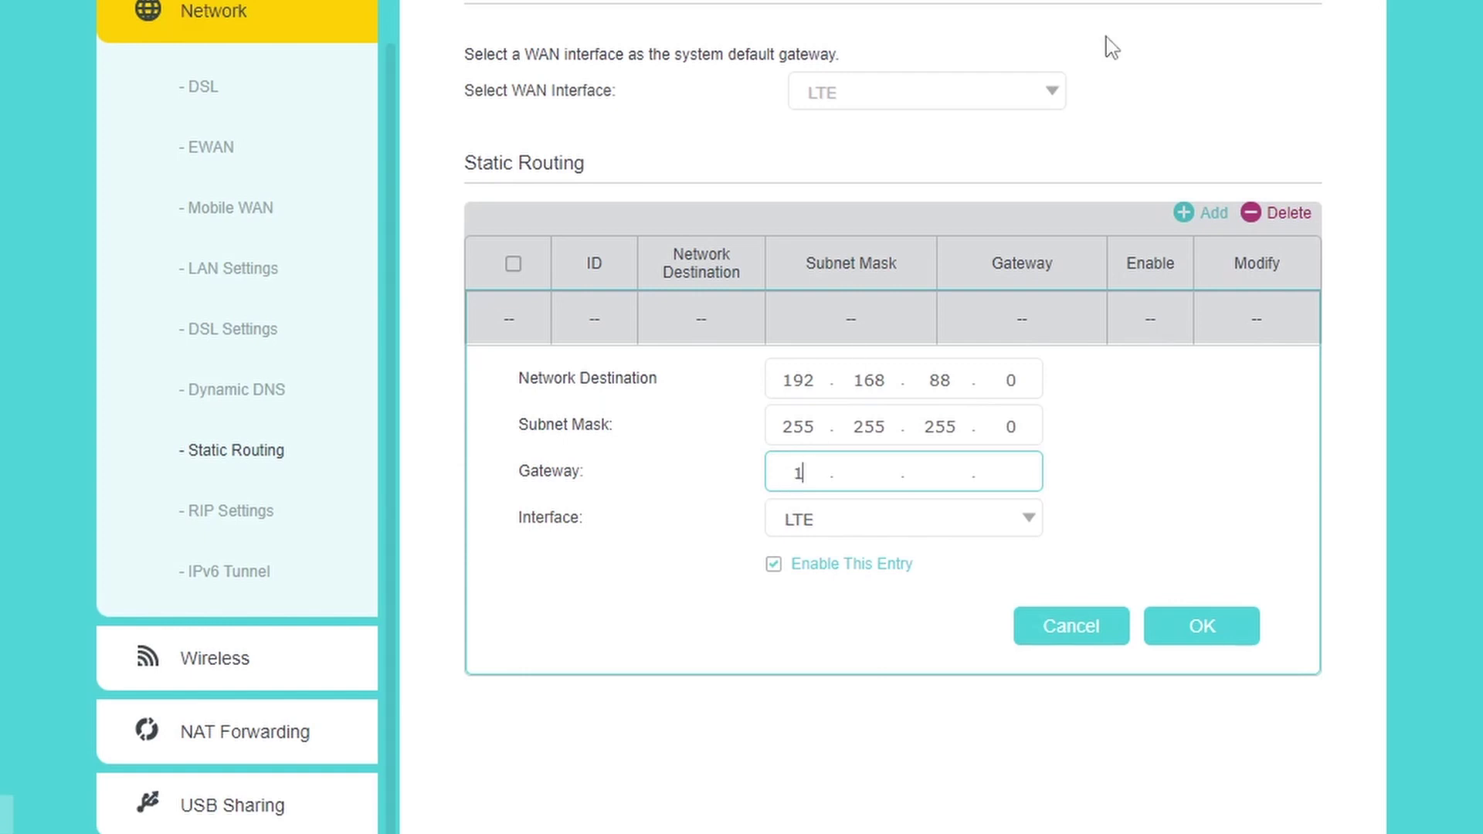
pyautogui.write('168')
pyautogui.write('19')
pyautogui.write('2')
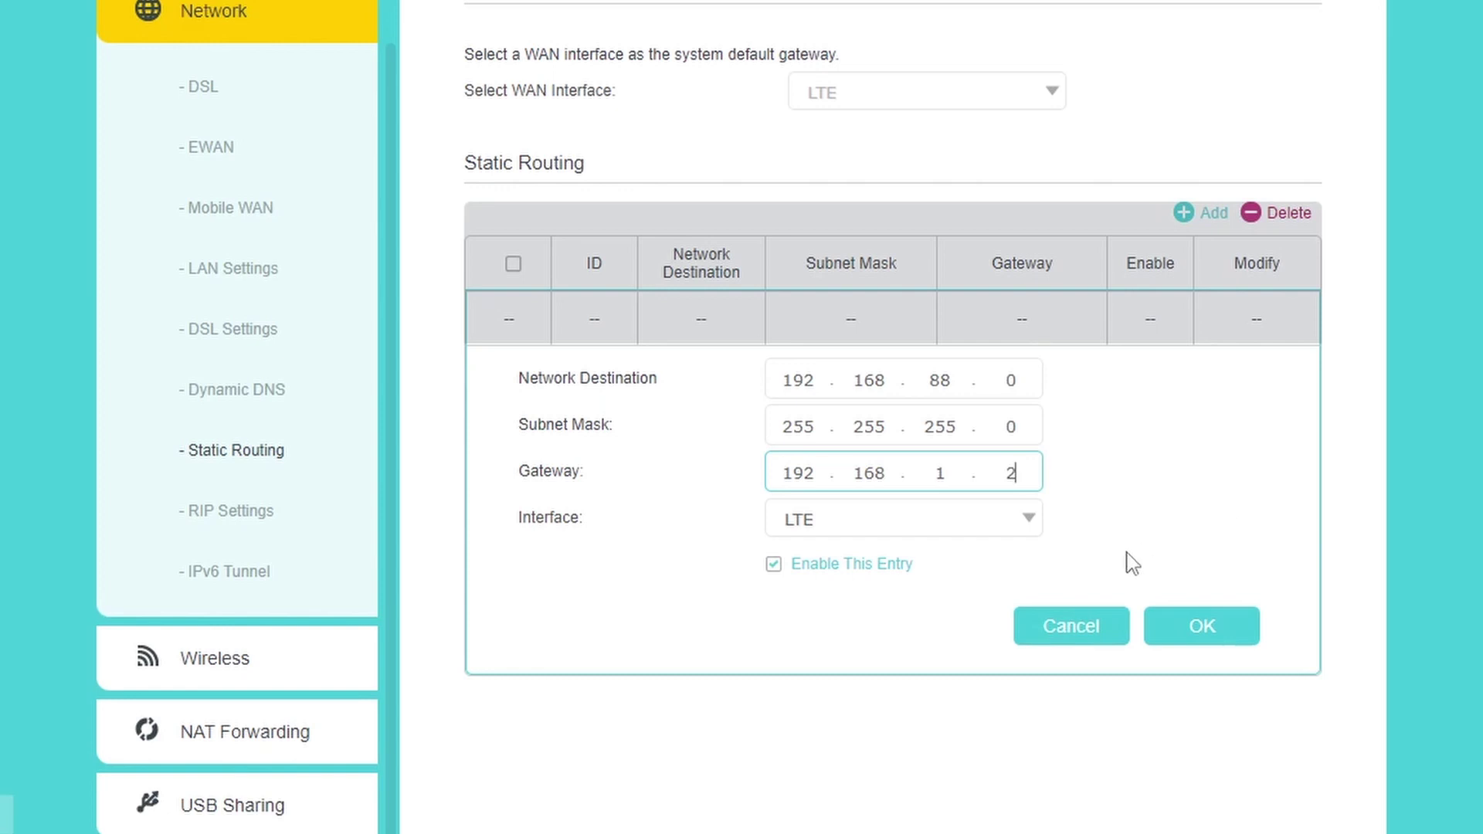
pyautogui.click(972, 523)
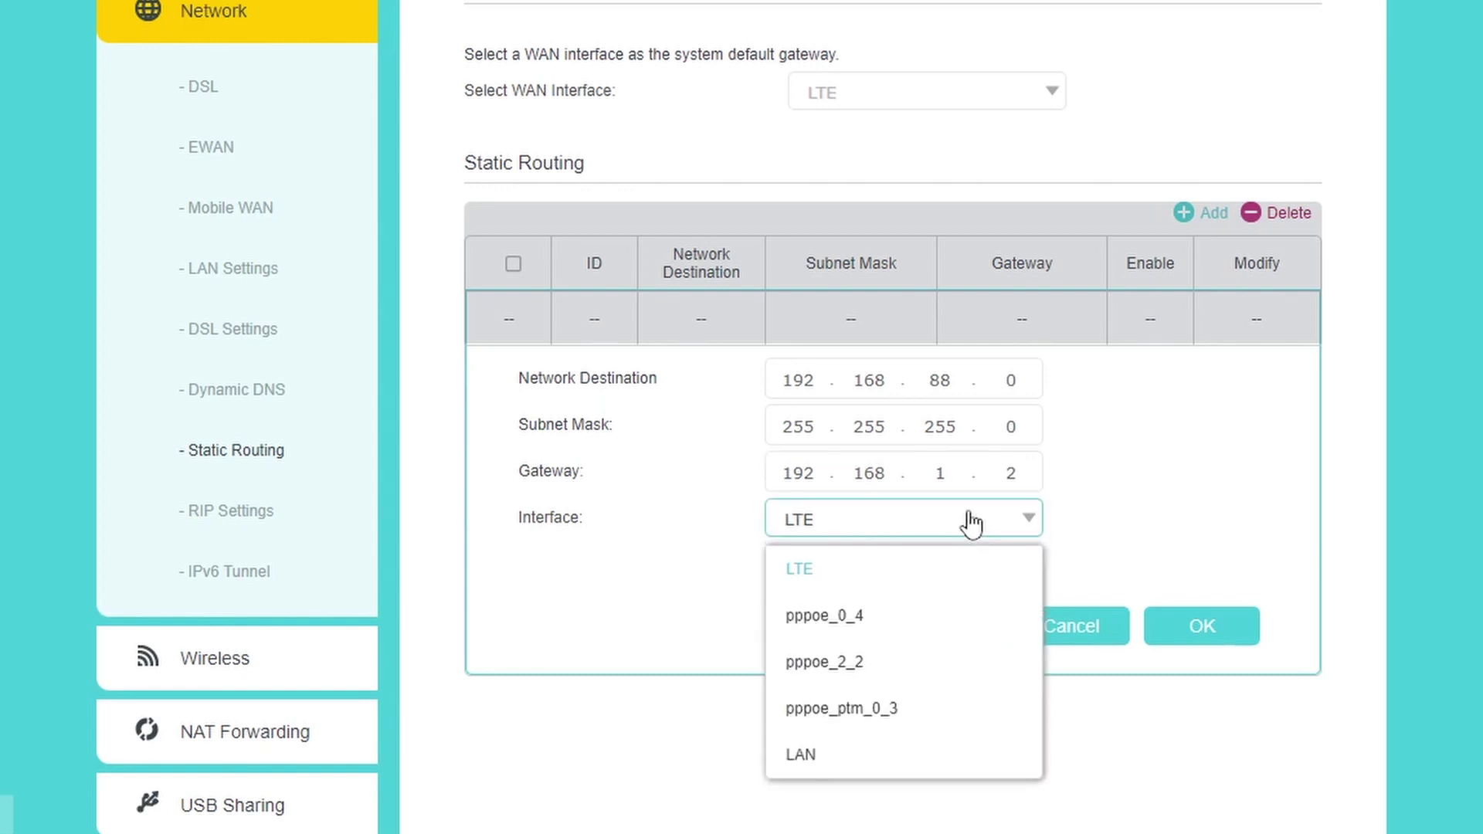
pyautogui.click(814, 761)
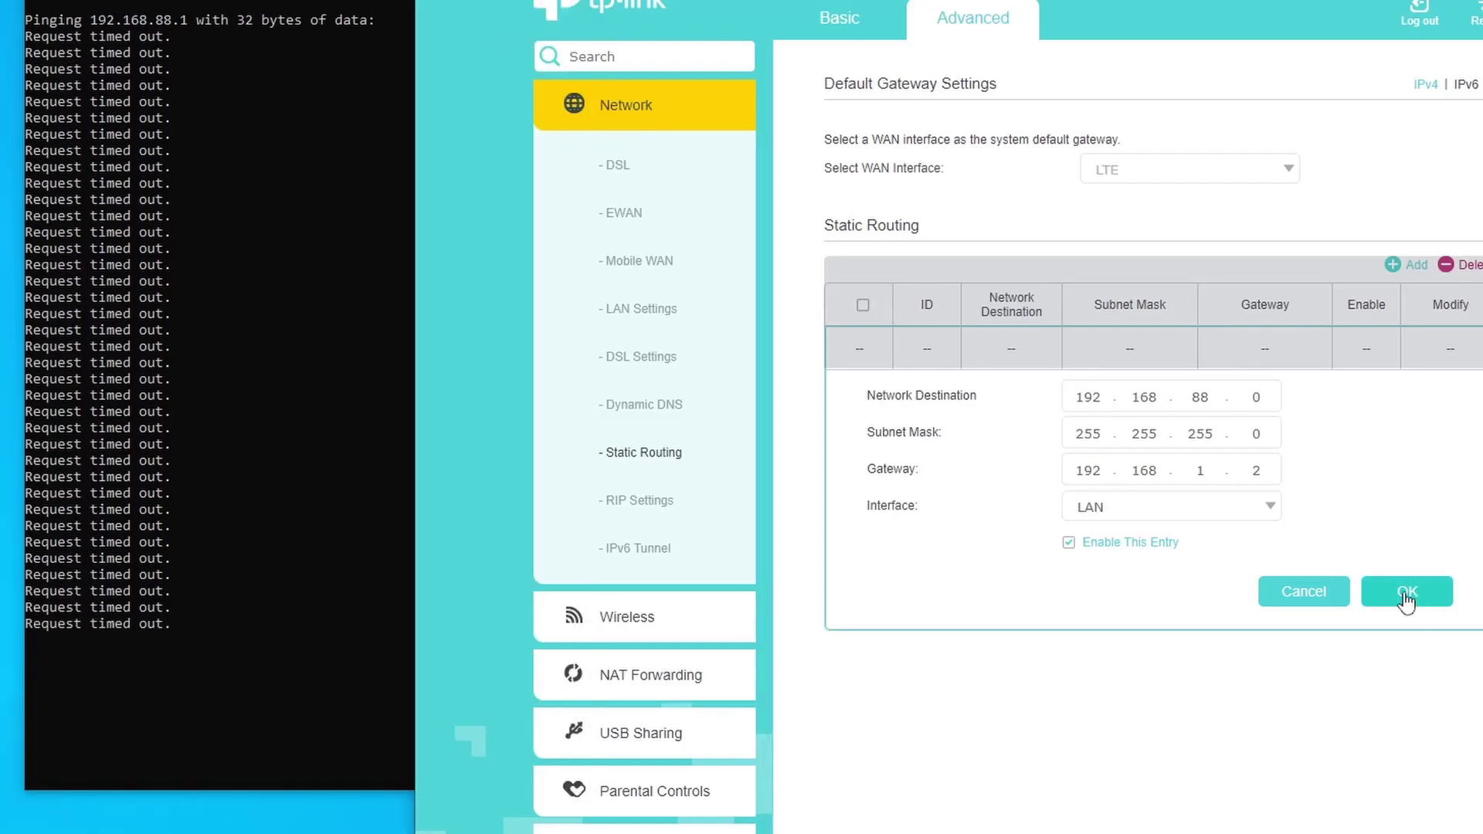
# Save the 192.168.88.0 route, watch 192.168.88.1 pings succeed, then close the ping window
pyautogui.click(1405, 594)
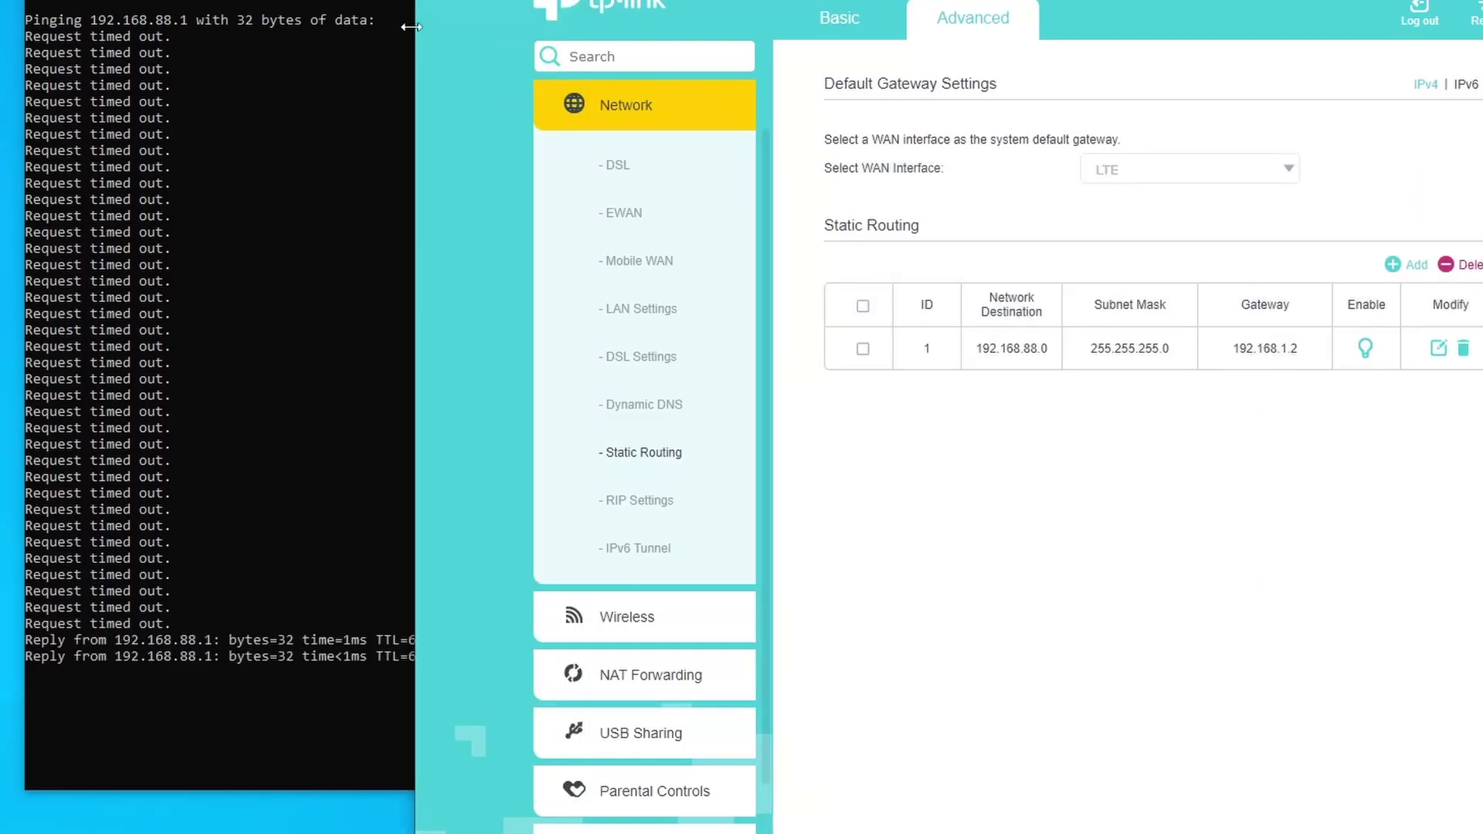
pyautogui.click(372, 395)
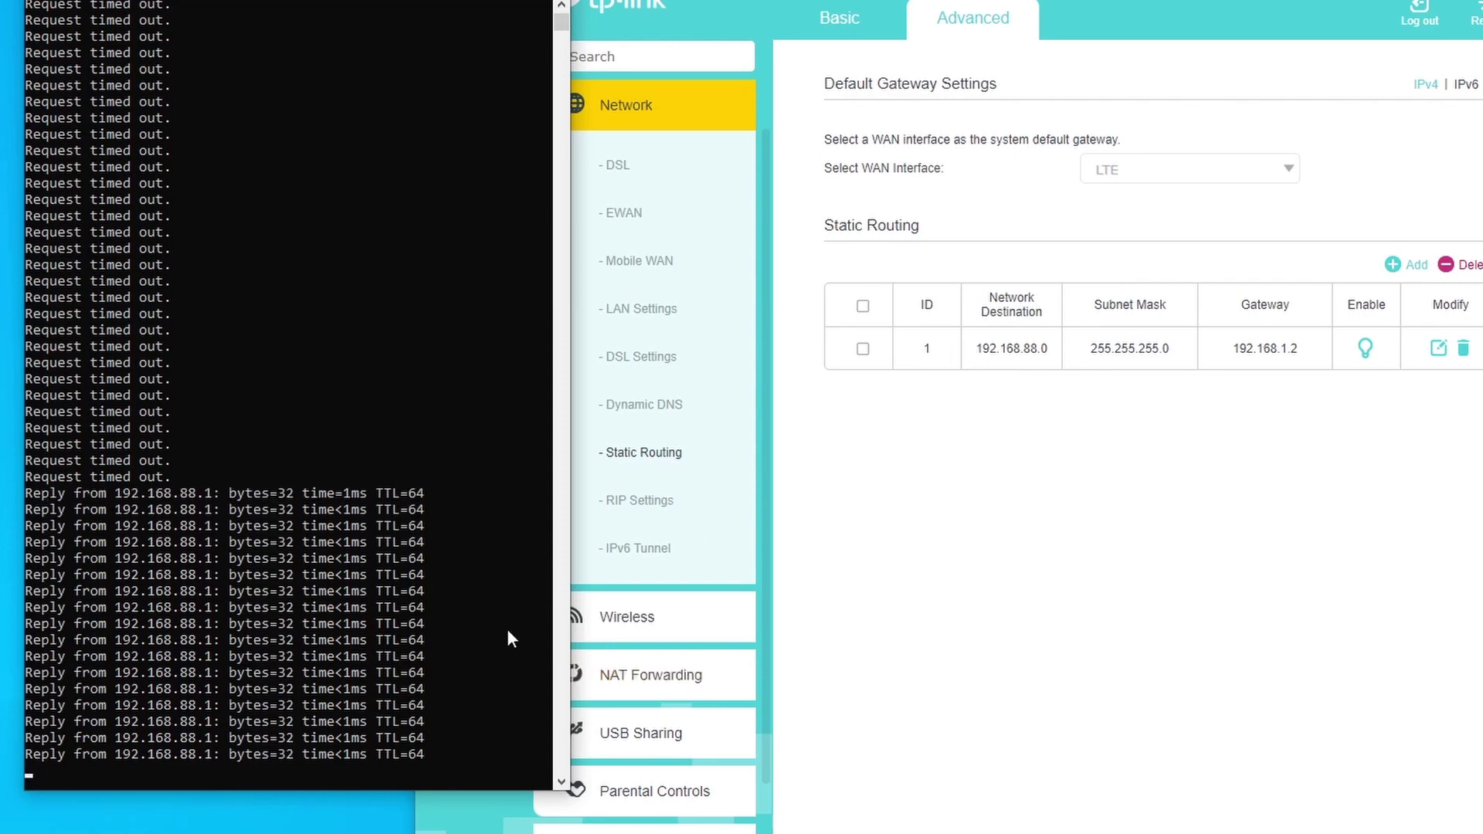
pyautogui.hotkey('alt', 'F4')
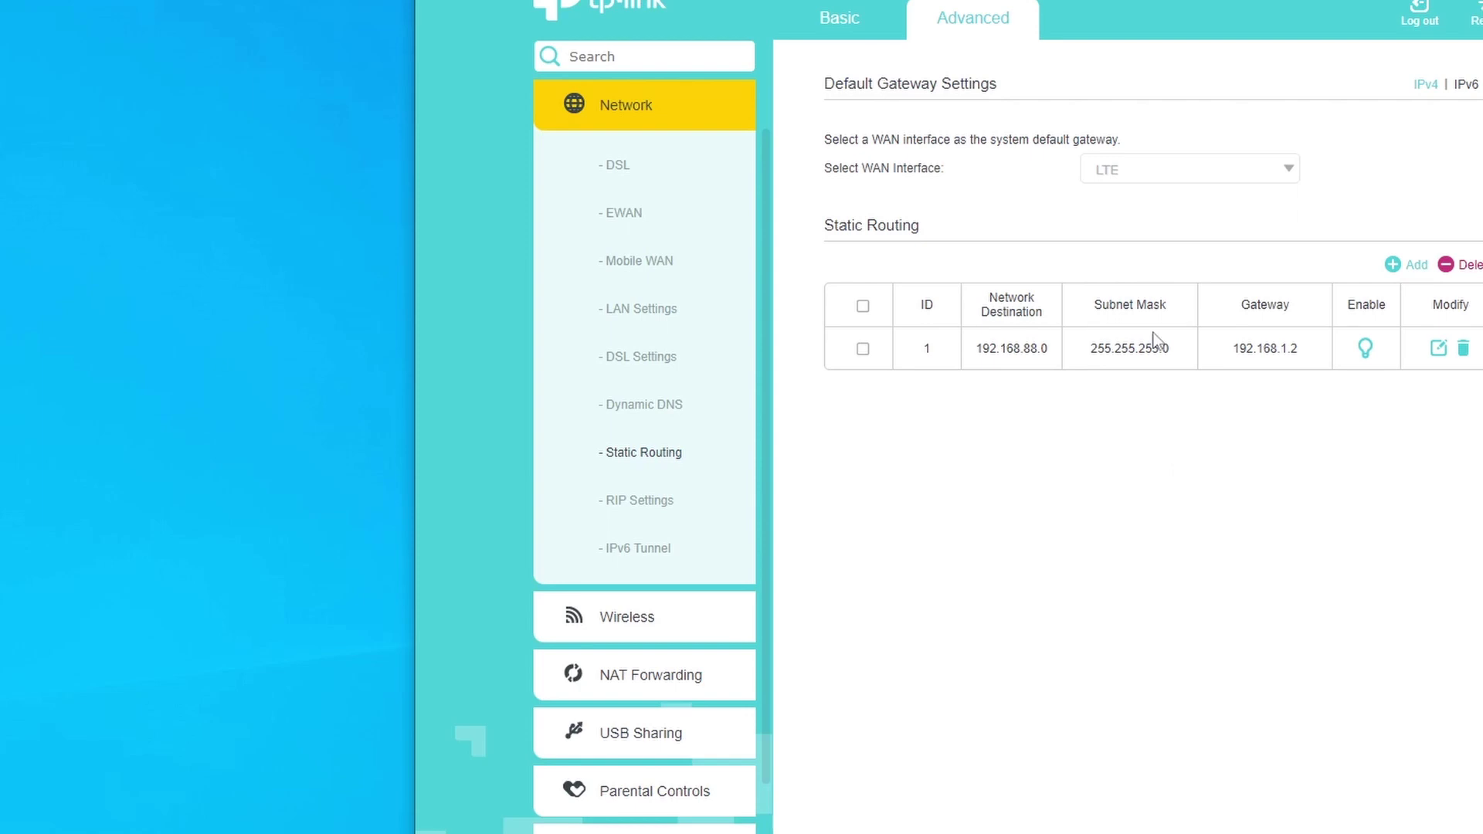
# Under System Tools > Administration, enable Remote Management on HTTPS port 62379 and save
pyautogui.scroll(-1, 664, 346)
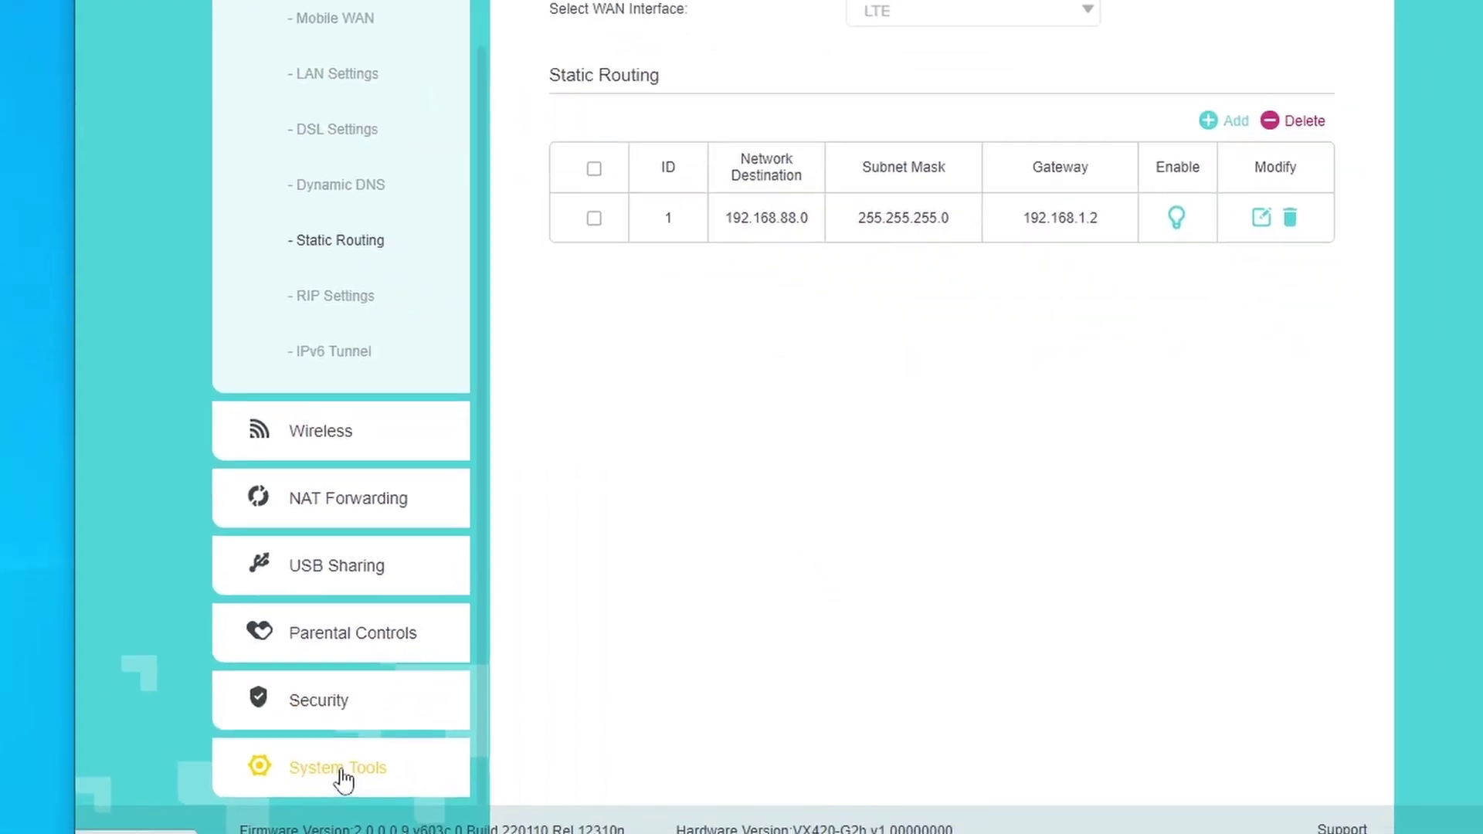
pyautogui.click(649, 828)
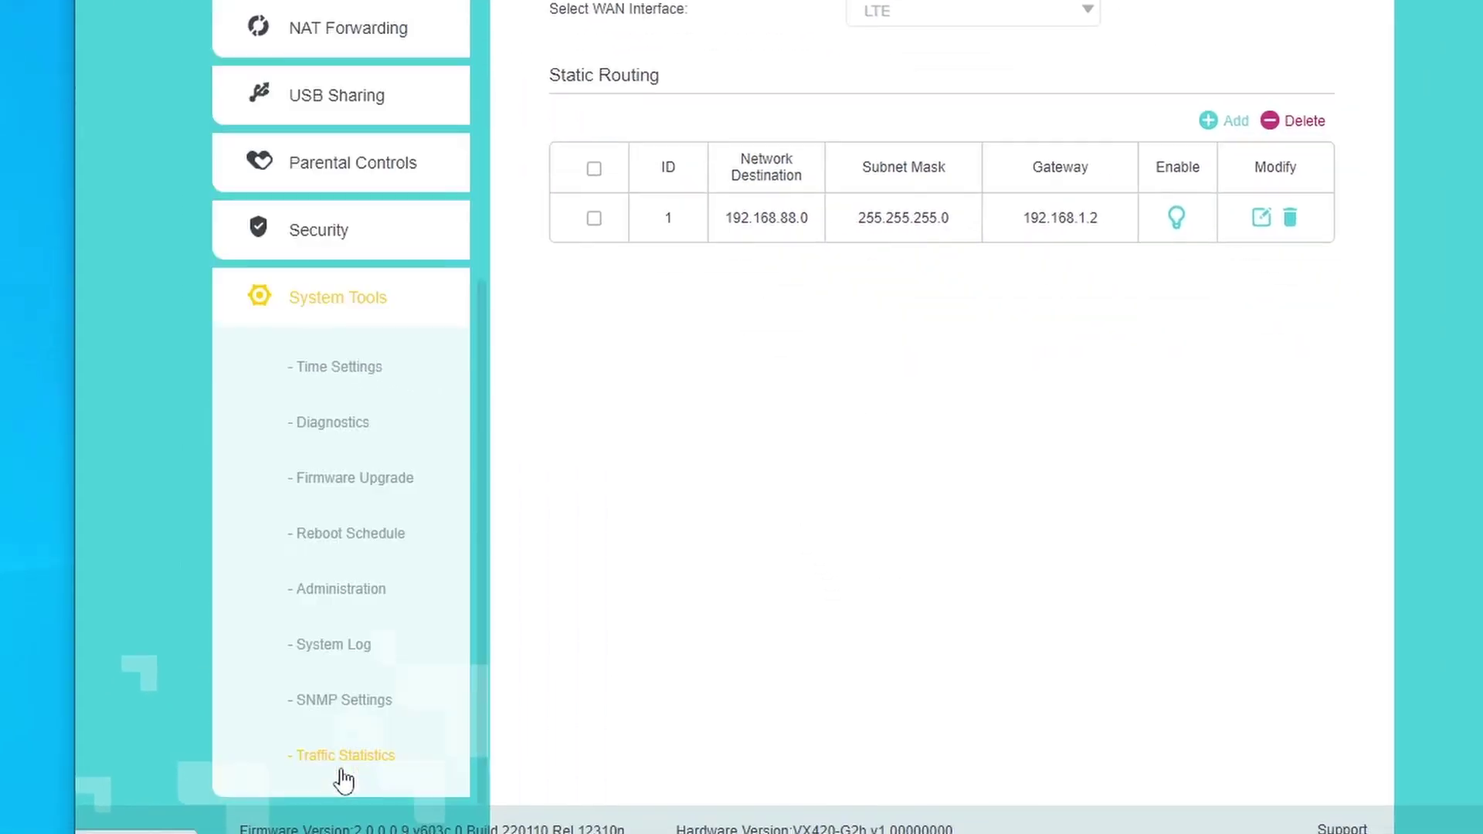
pyautogui.click(342, 597)
pyautogui.scroll(-1, 1147, 456)
pyautogui.scroll(-4, 1156, 414)
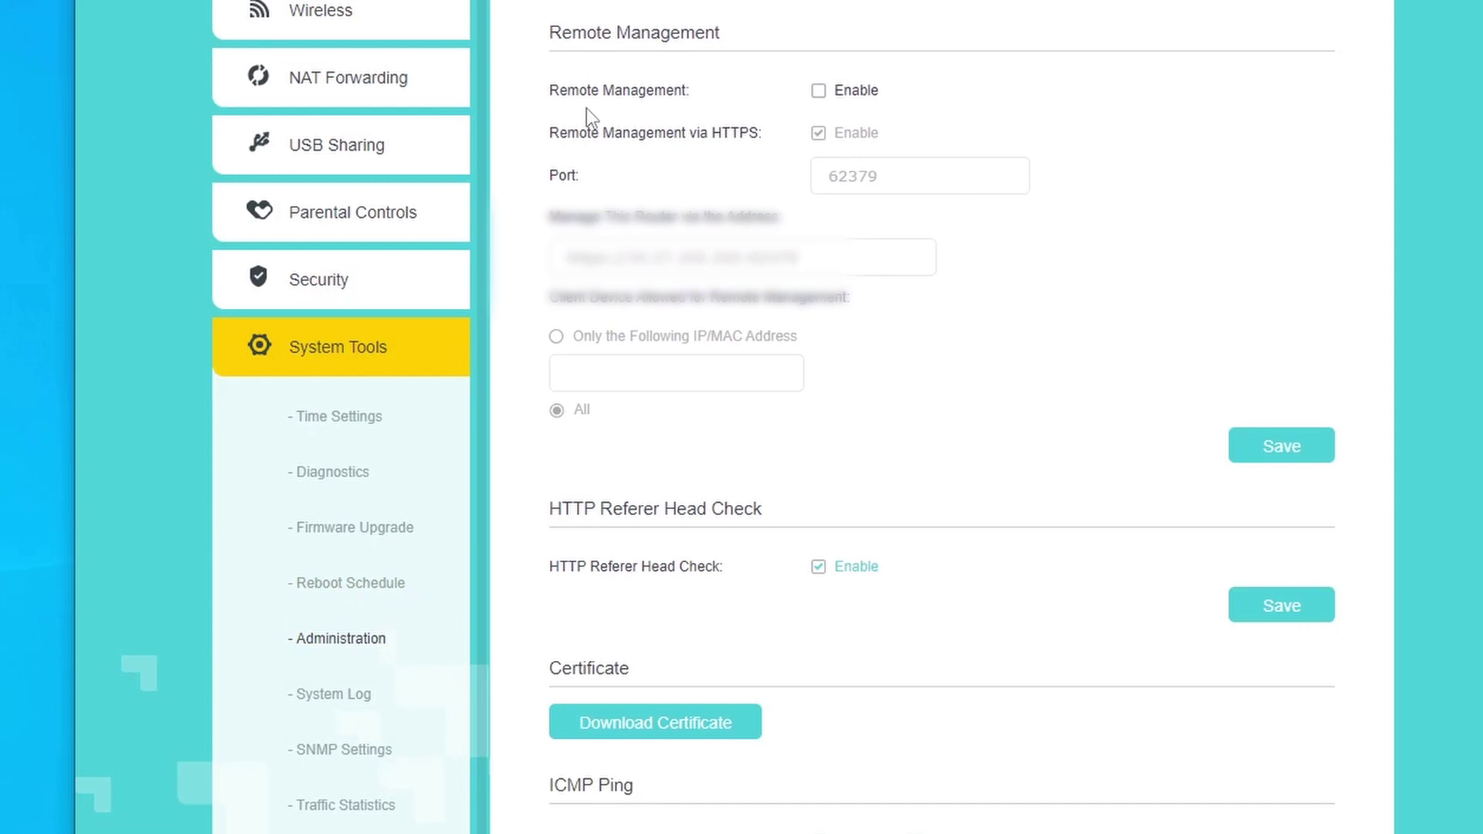
pyautogui.click(818, 90)
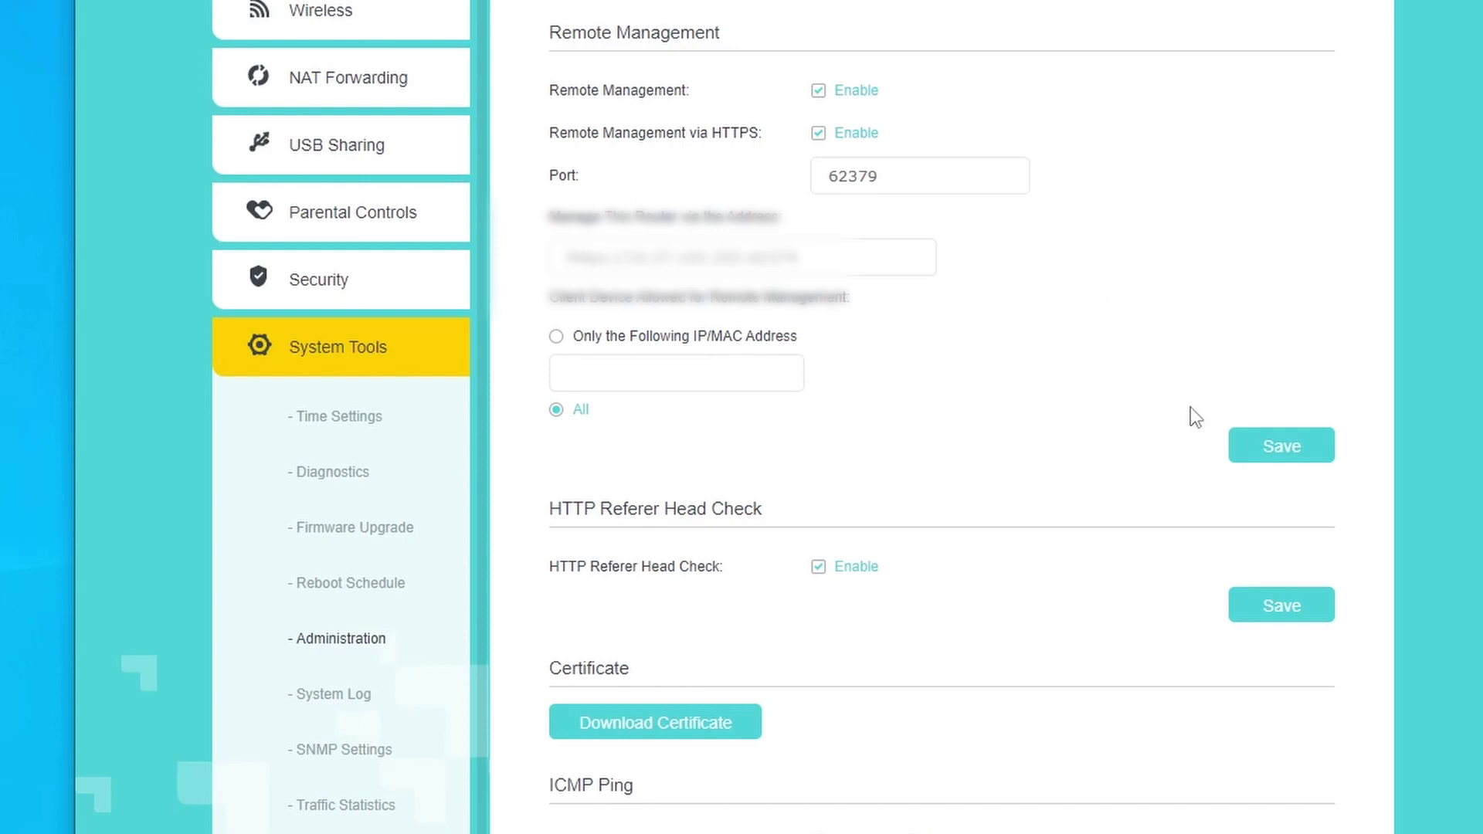
pyautogui.click(1280, 448)
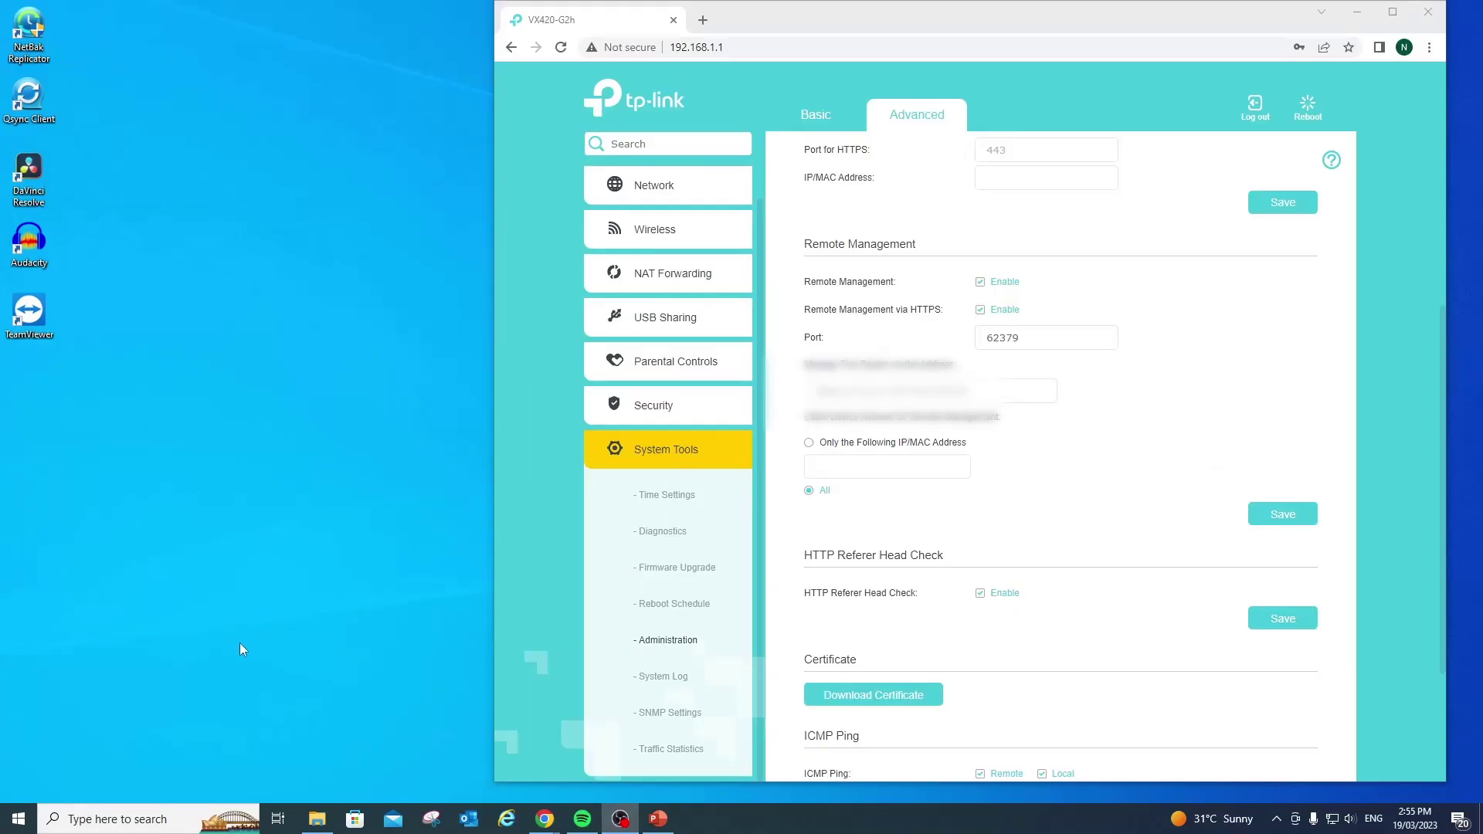
# Launch Command Prompt and run ipconfig to confirm the PC's IPv4 address is 192.168.88.60
pyautogui.press('super+r')
pyautogui.write('cm')
pyautogui.click(86, 737)
pyautogui.press('Return')
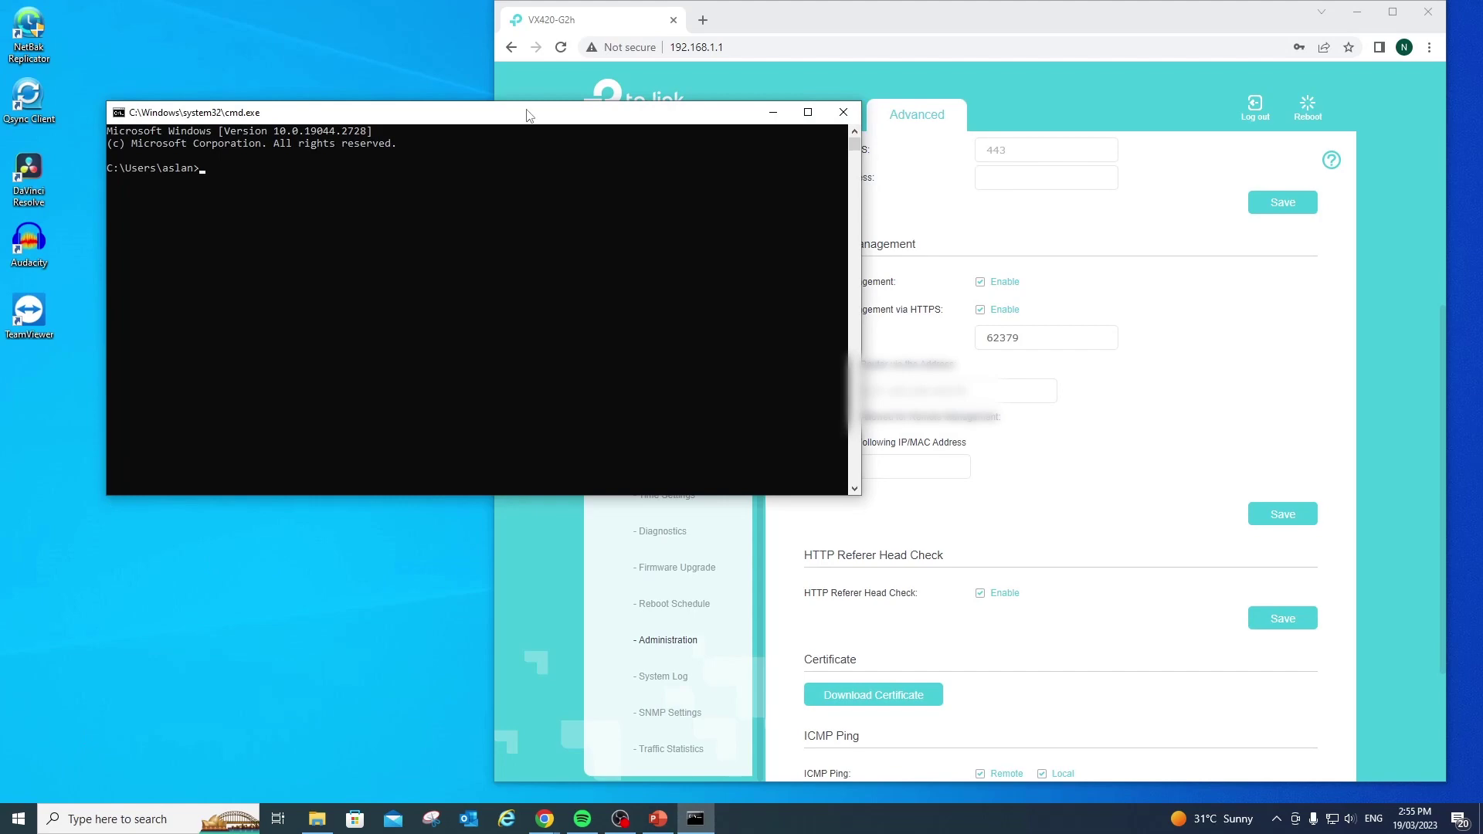
pyautogui.write('i')
pyautogui.write('config')
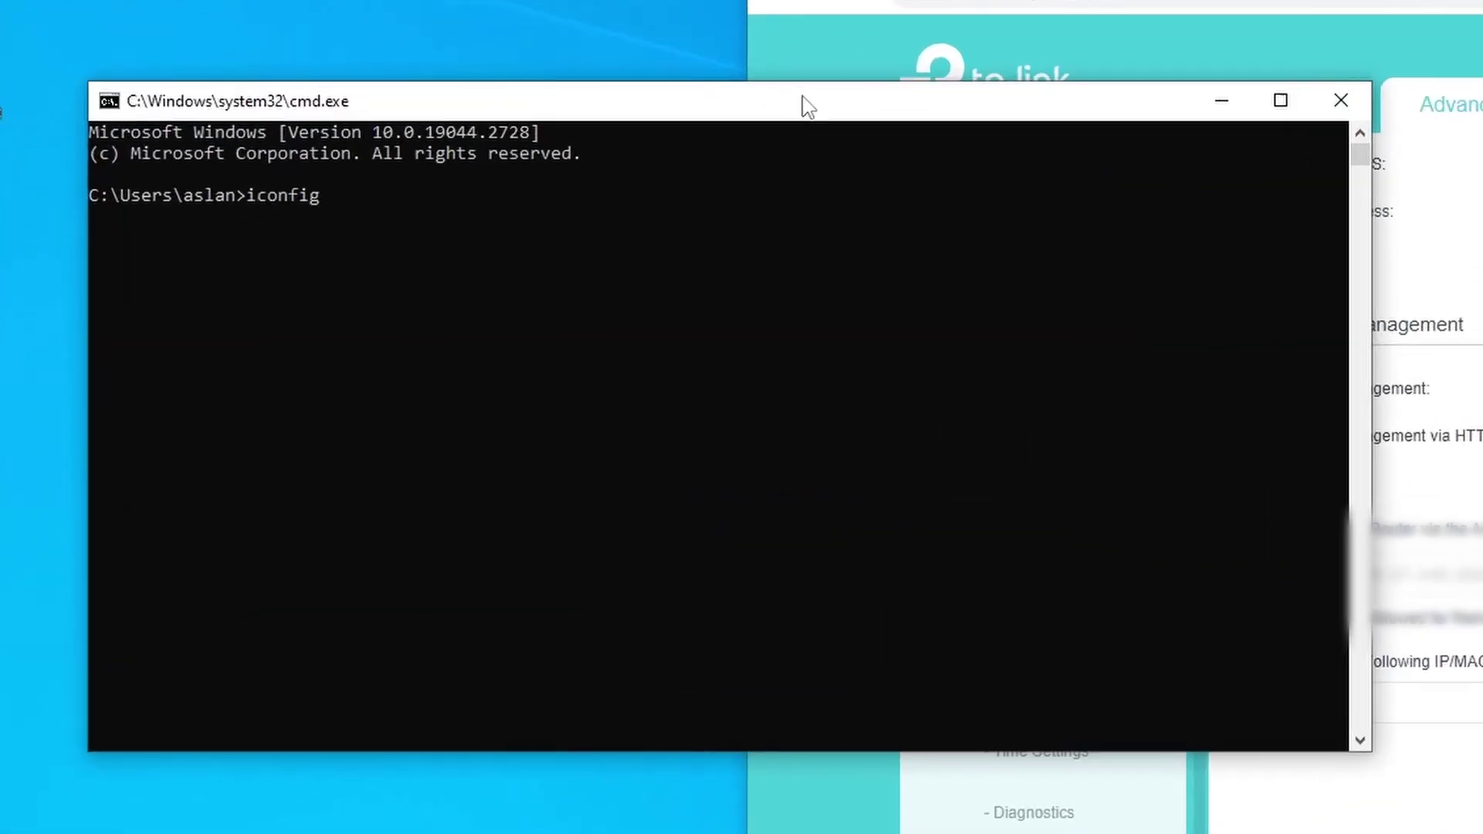
pyautogui.press('Left')
pyautogui.press('Left')
pyautogui.press('Left')
pyautogui.press('Left')
pyautogui.press('Left')
pyautogui.press('Left')
pyautogui.write('p')
pyautogui.press('Return')
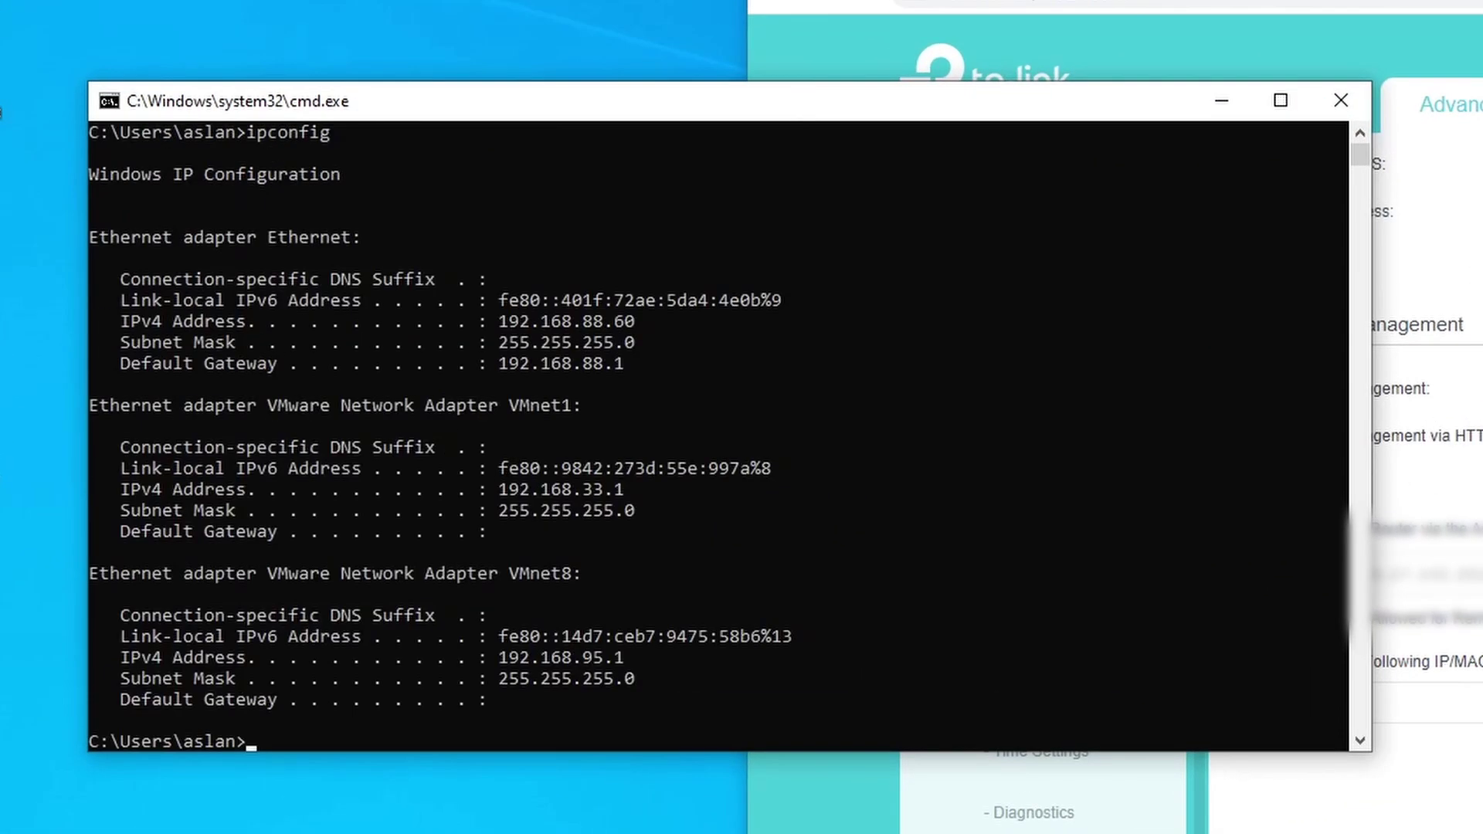
pyautogui.moveTo(675, 321); pyautogui.dragTo(457, 322)
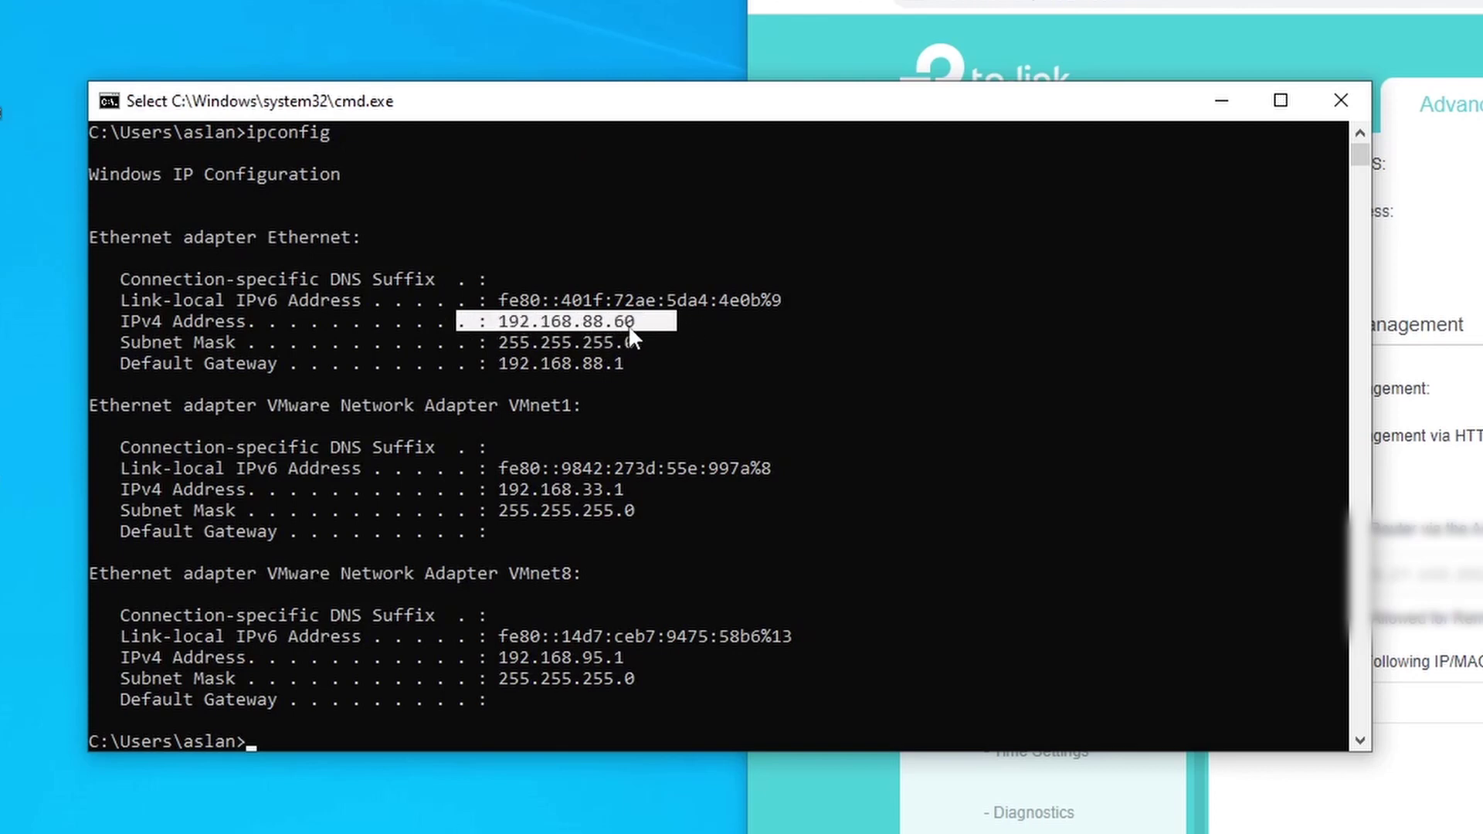
# Ping 192.168.1.1, confirm 0% loss, and close Command Prompt
pyautogui.click(451, 739)
pyautogui.write('p')
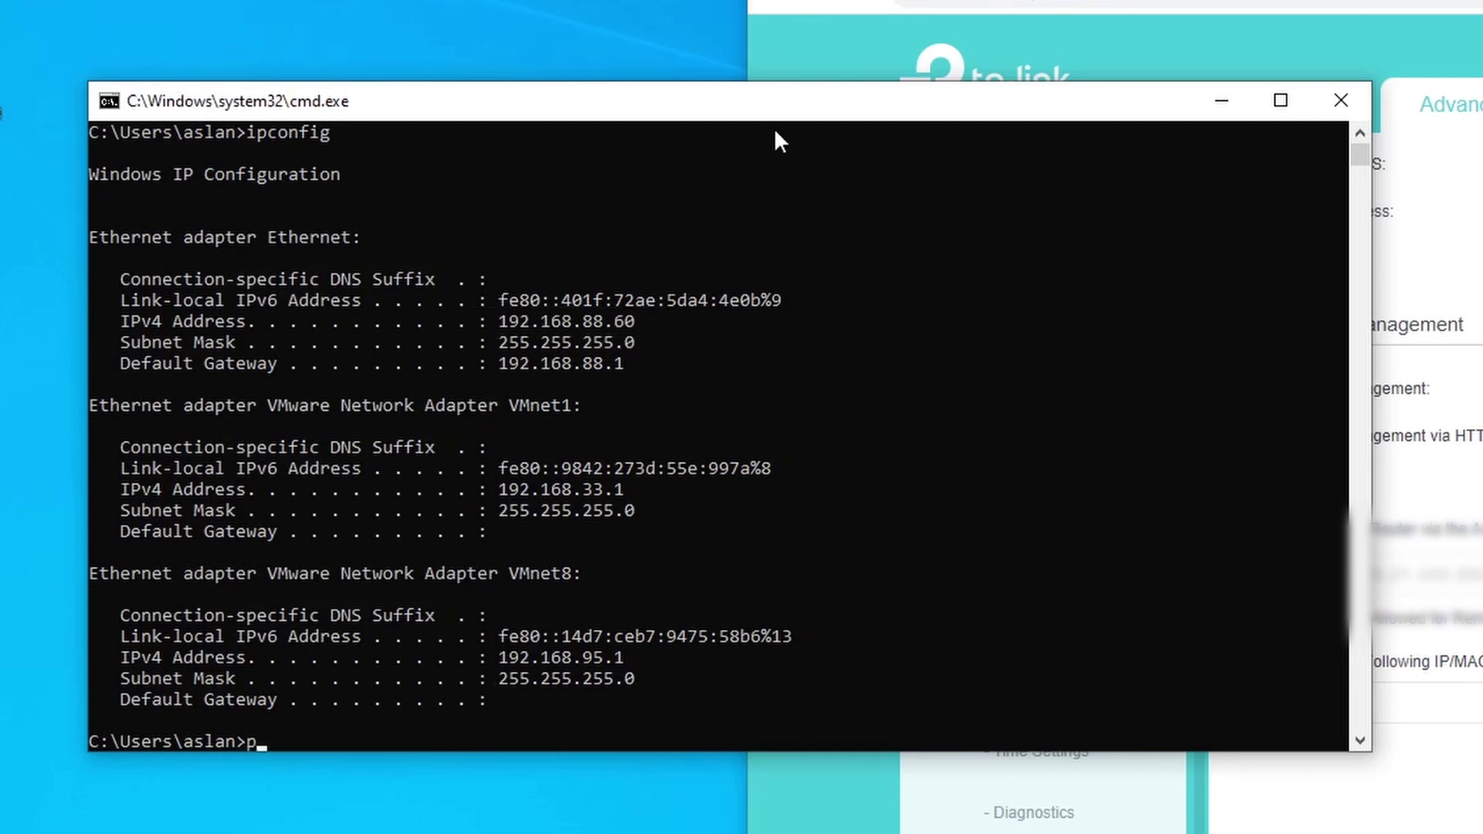
pyautogui.write('ing 192.168.1.1')
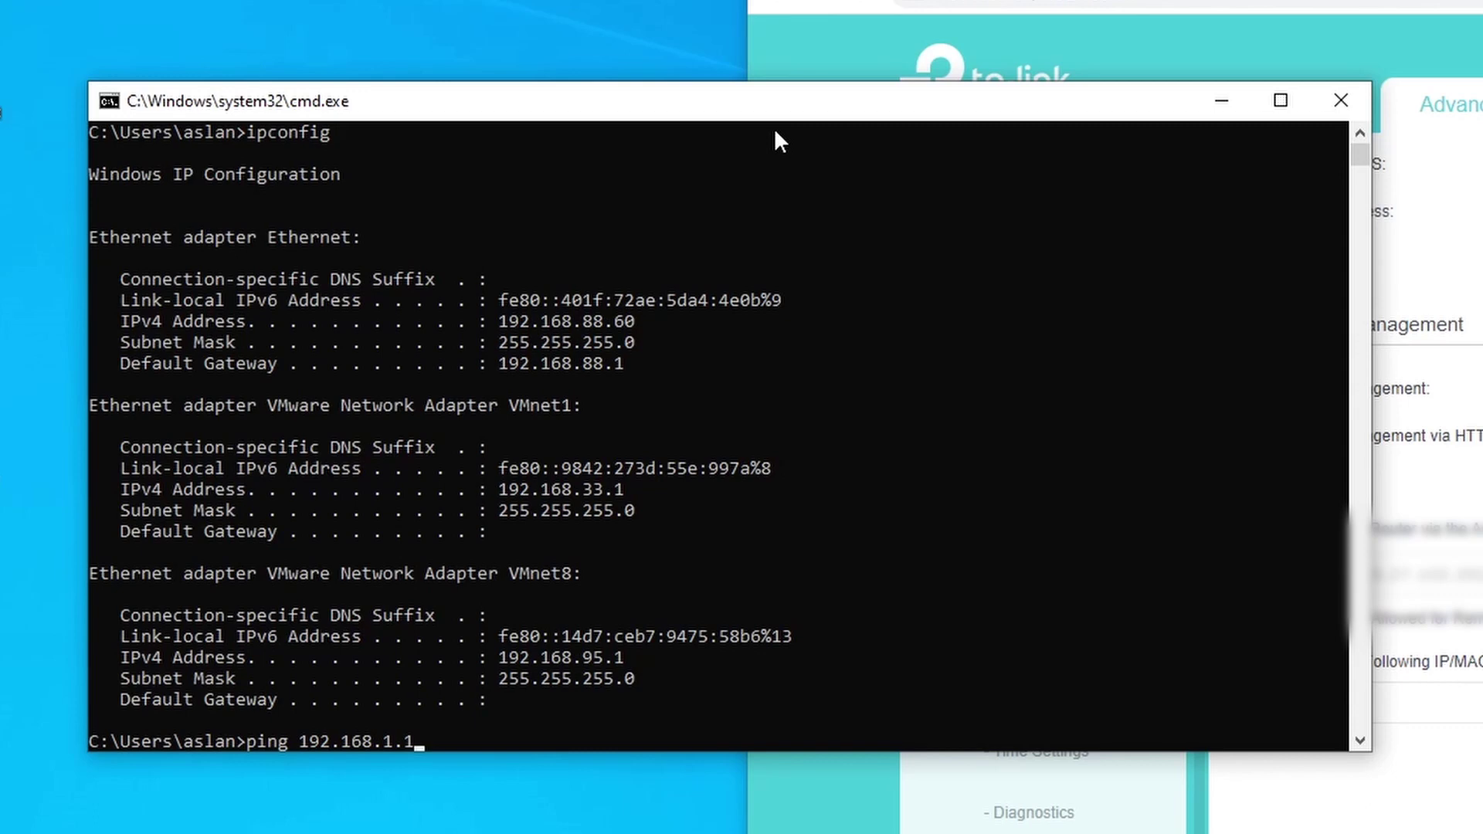
pyautogui.press('Return')
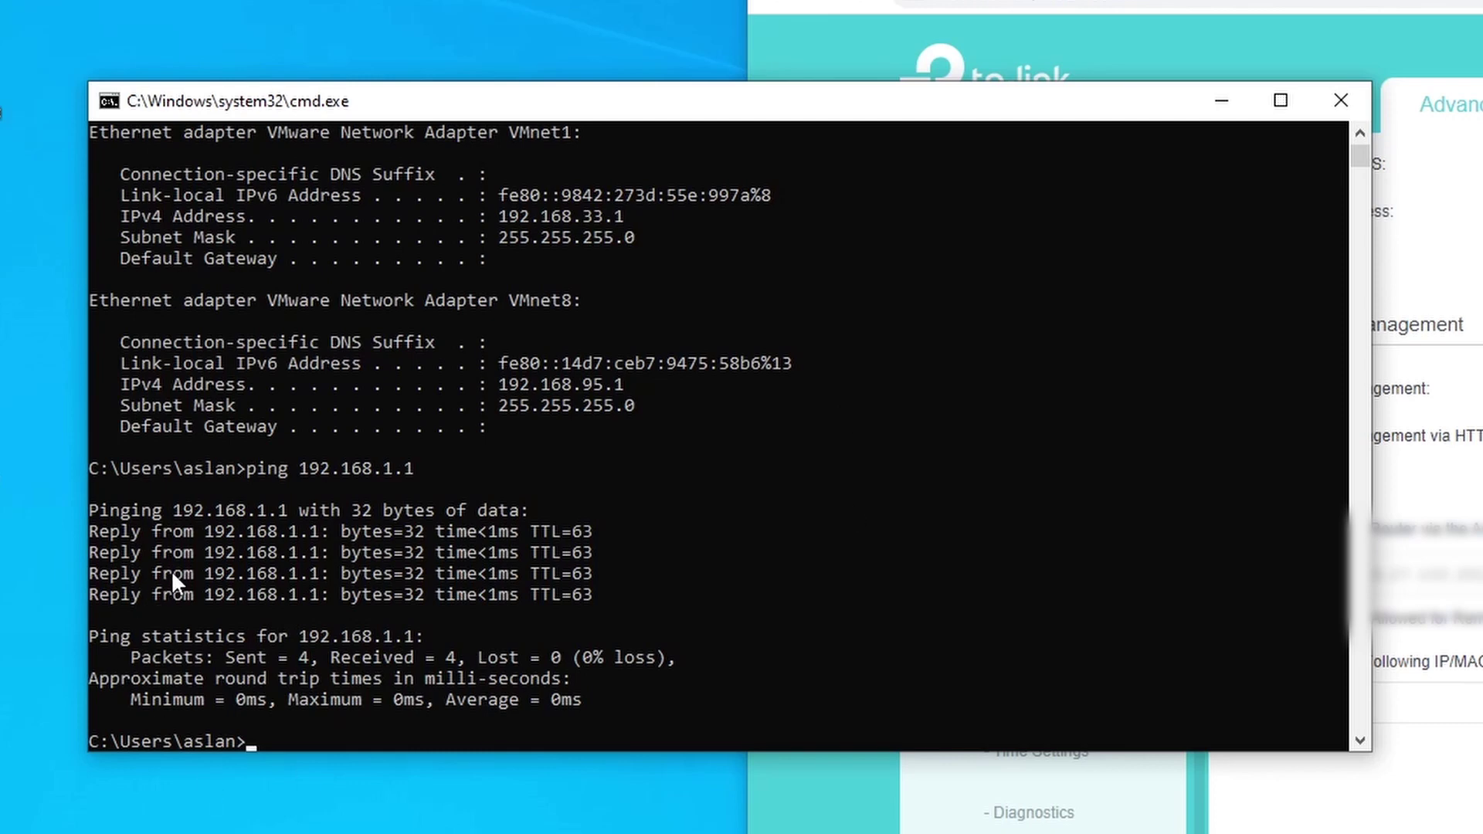
pyautogui.click(1336, 107)
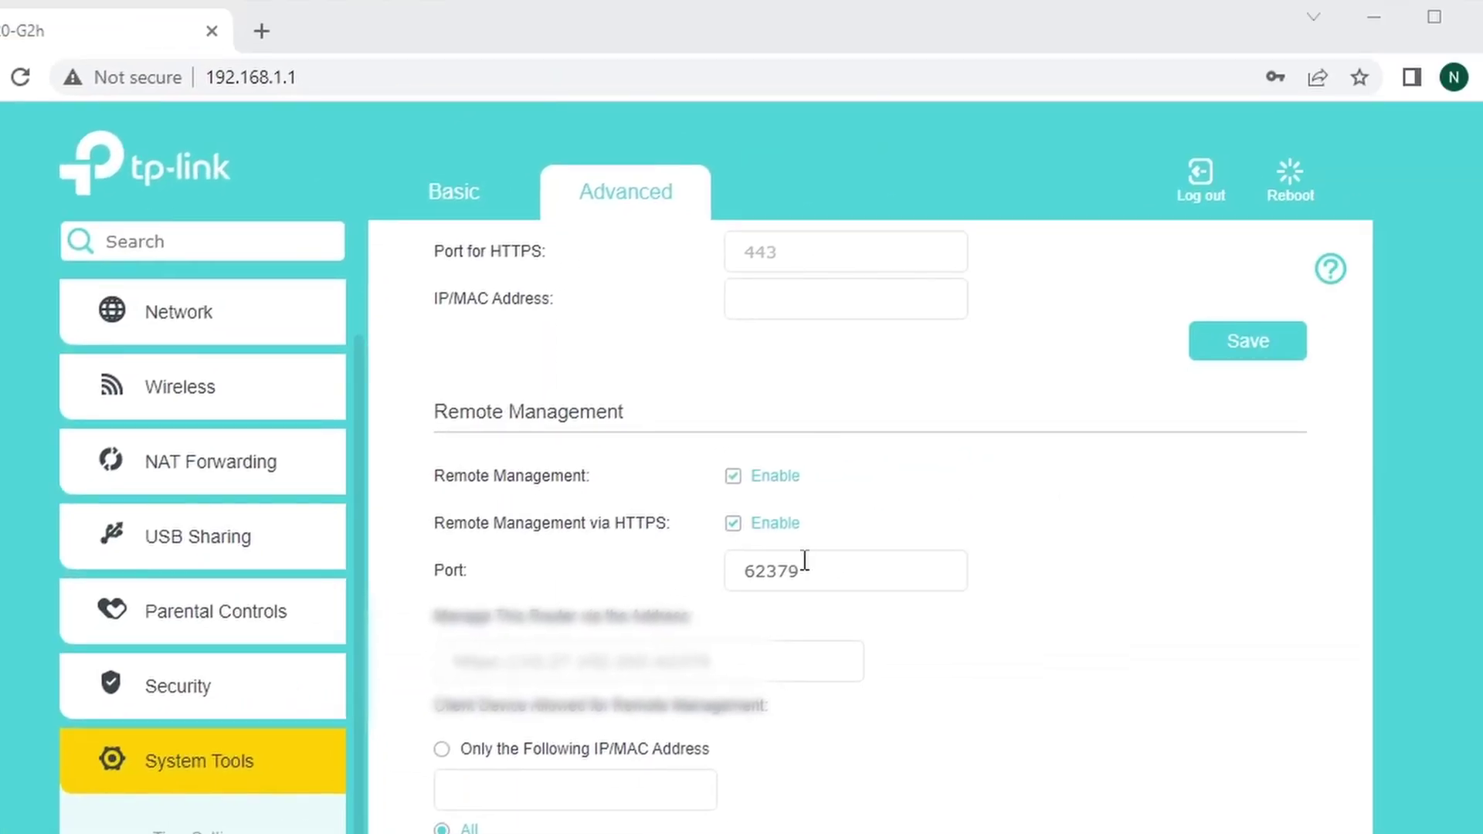
# Note the remote management port 62379 and load 192.168.1.1 in a new browser tab
pyautogui.moveTo(858, 572); pyautogui.dragTo(724, 570)
pyautogui.click(840, 570)
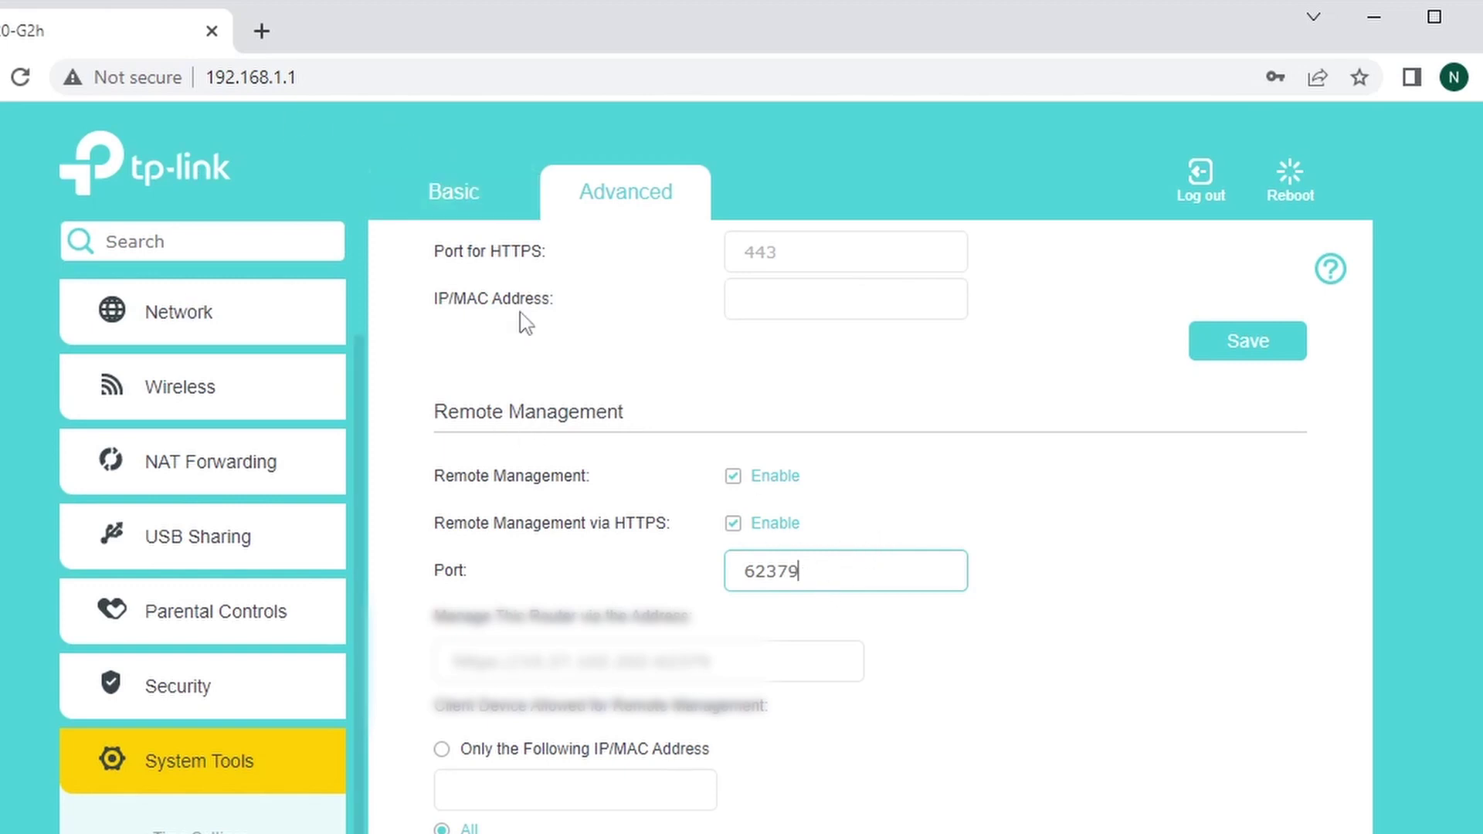
pyautogui.doubleClick(824, 564)
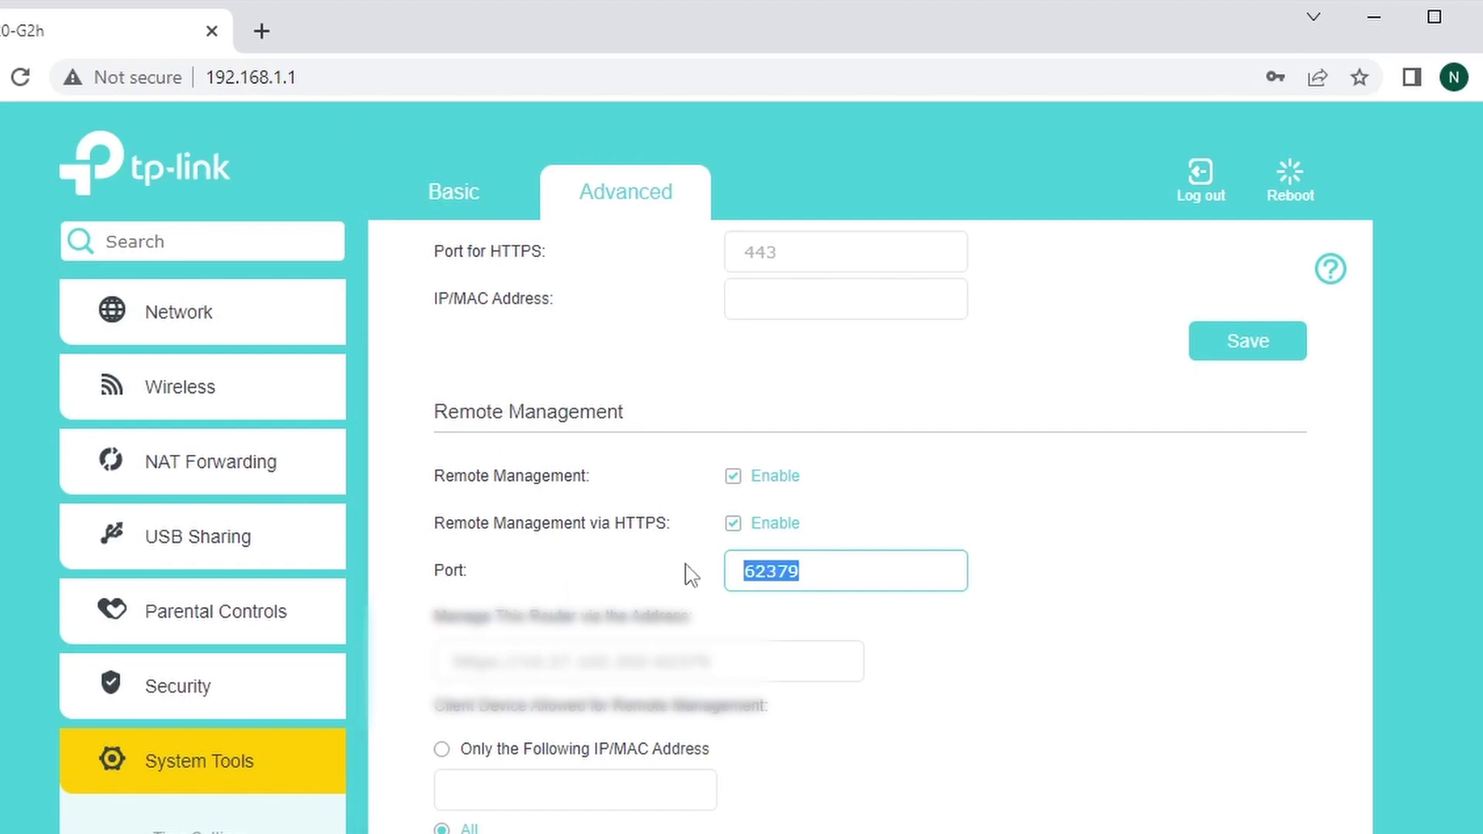
pyautogui.click(471, 65)
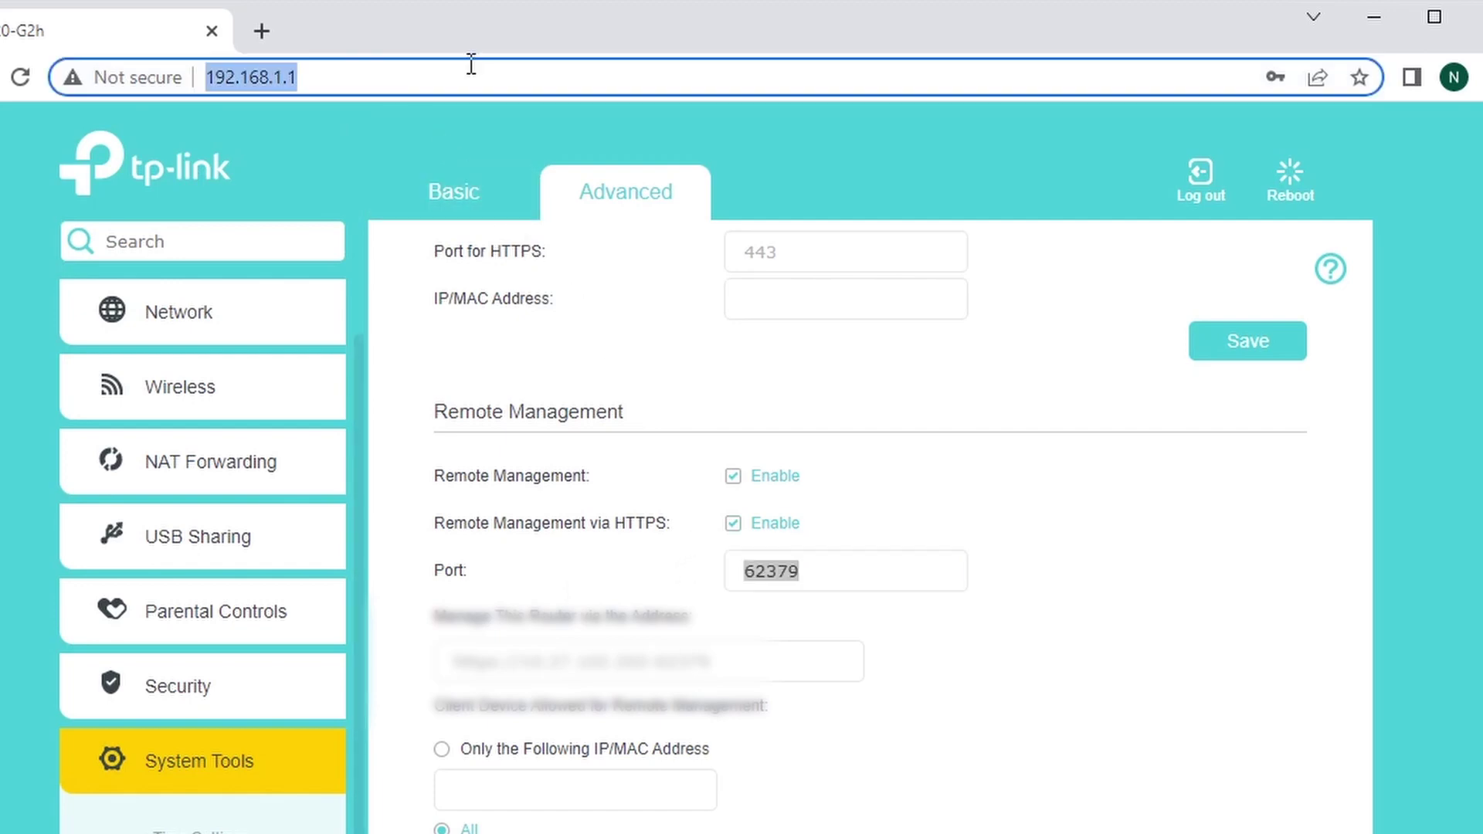
pyautogui.click(262, 31)
pyautogui.write('192.168.1.1')
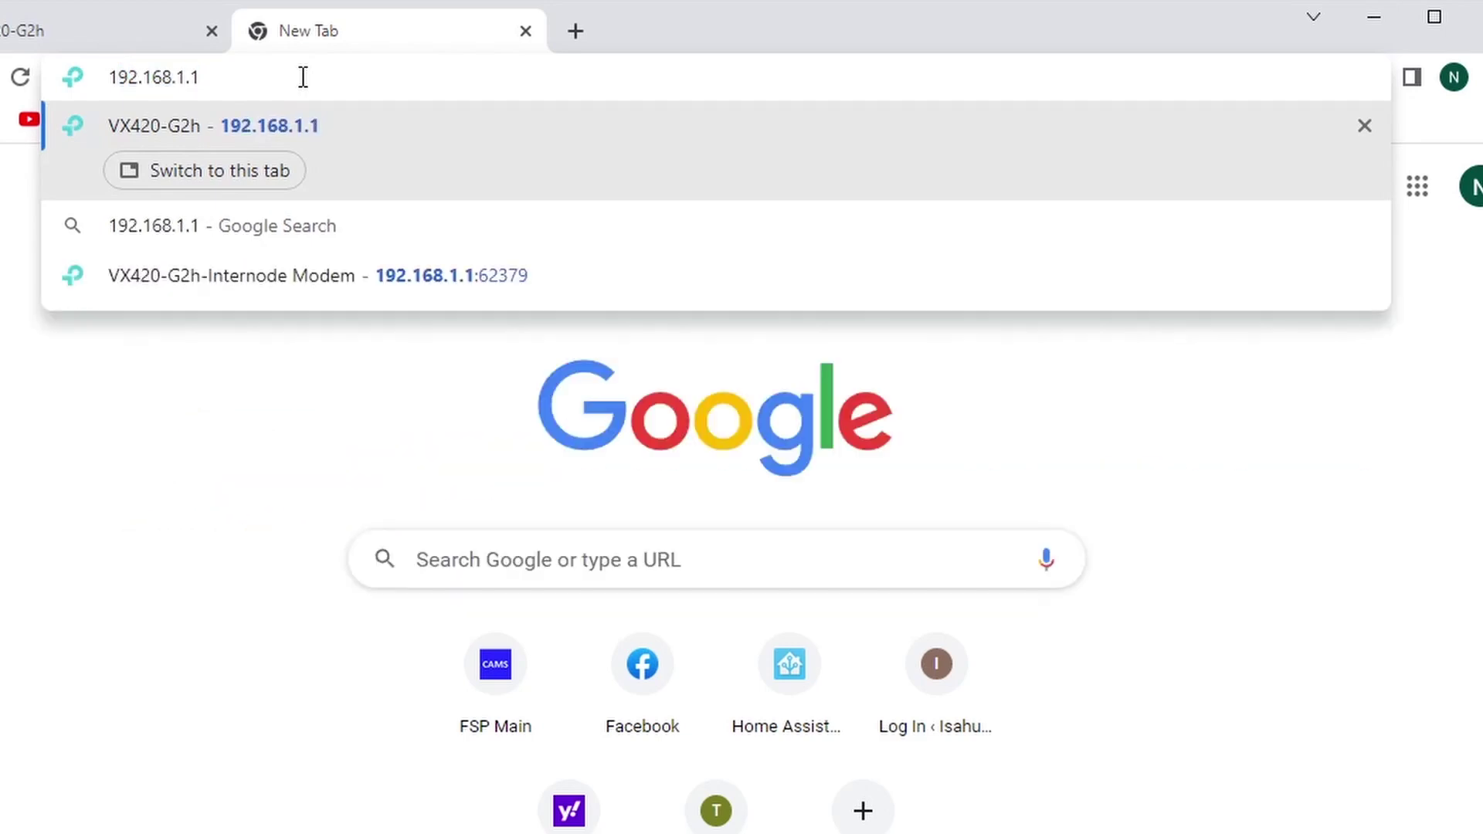
pyautogui.press('Return')
# Append :62379 to the address to open the router at 192.168.1.1:62379
pyautogui.click(384, 73)
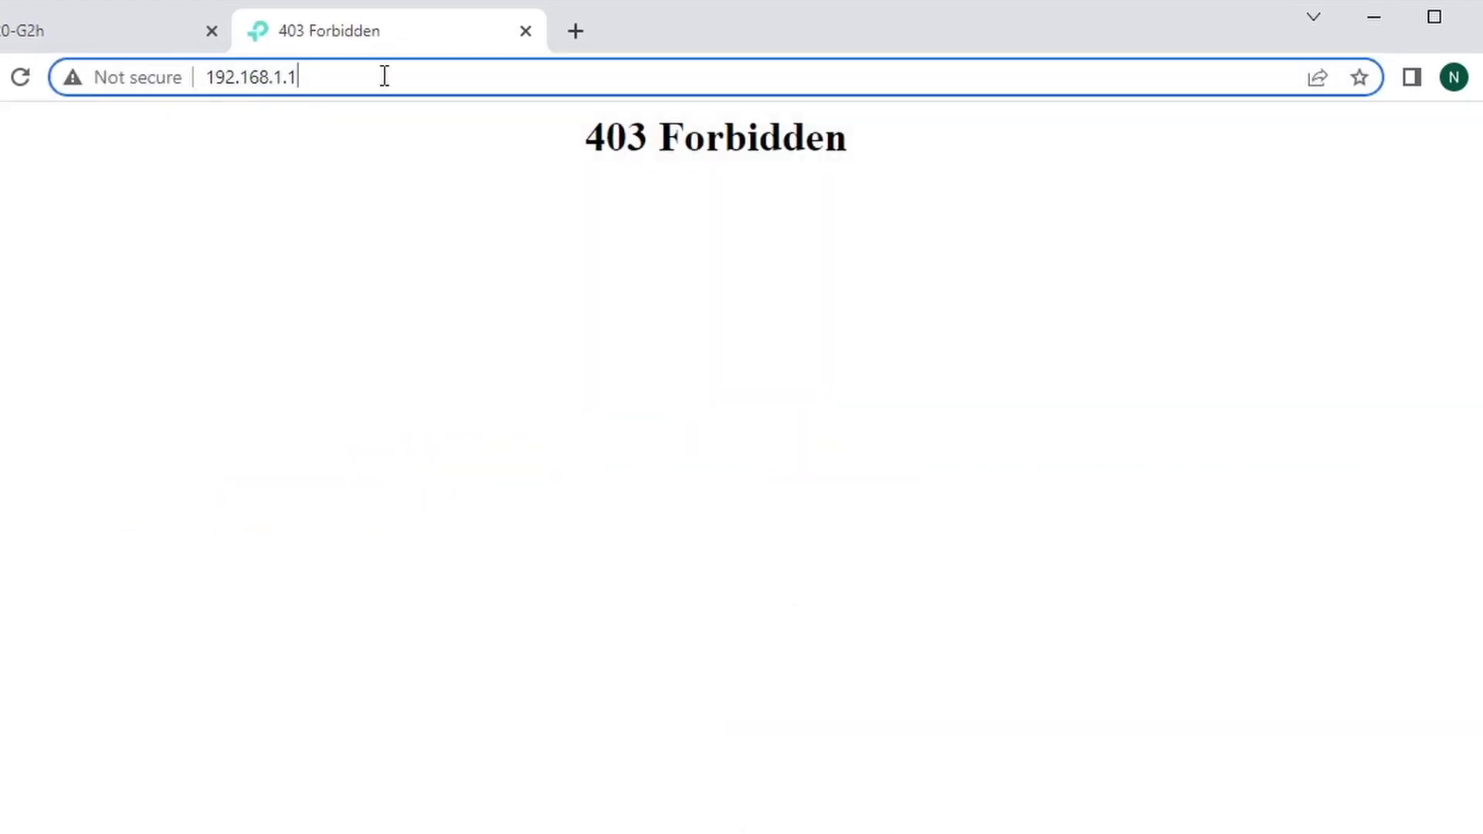
pyautogui.click(426, 257)
pyautogui.click(391, 78)
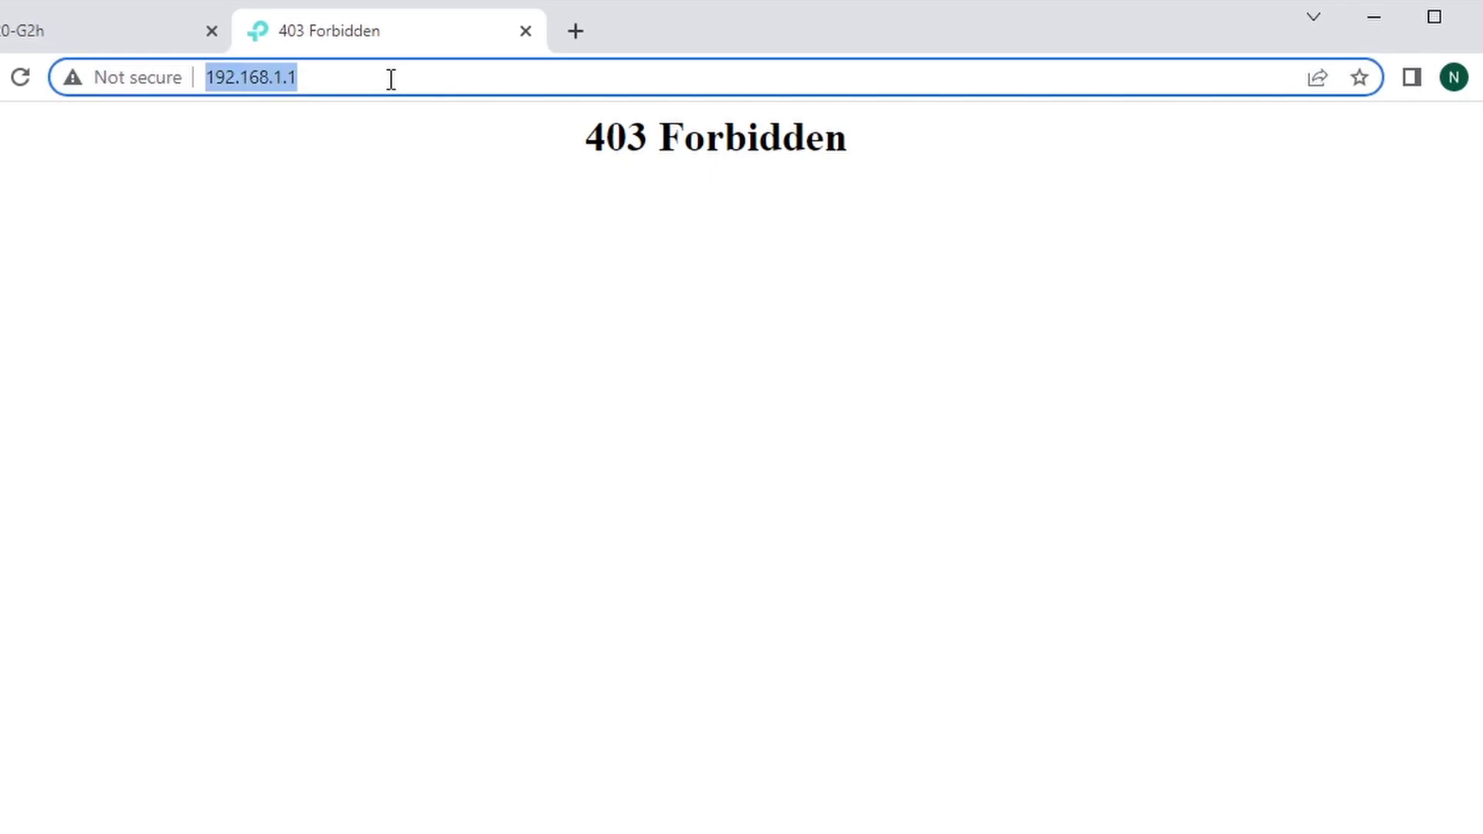
pyautogui.click(391, 79)
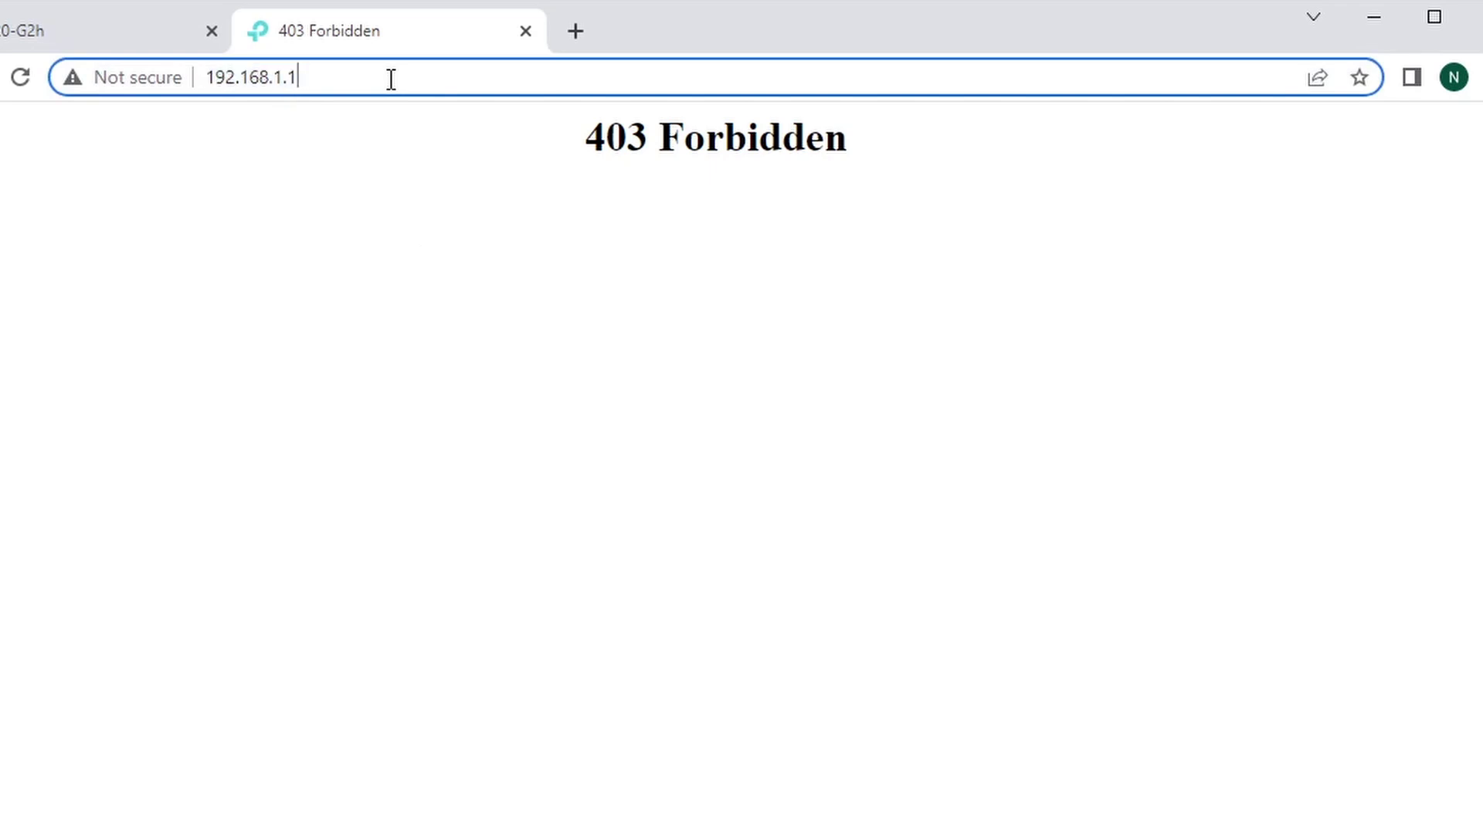
pyautogui.write(':62379')
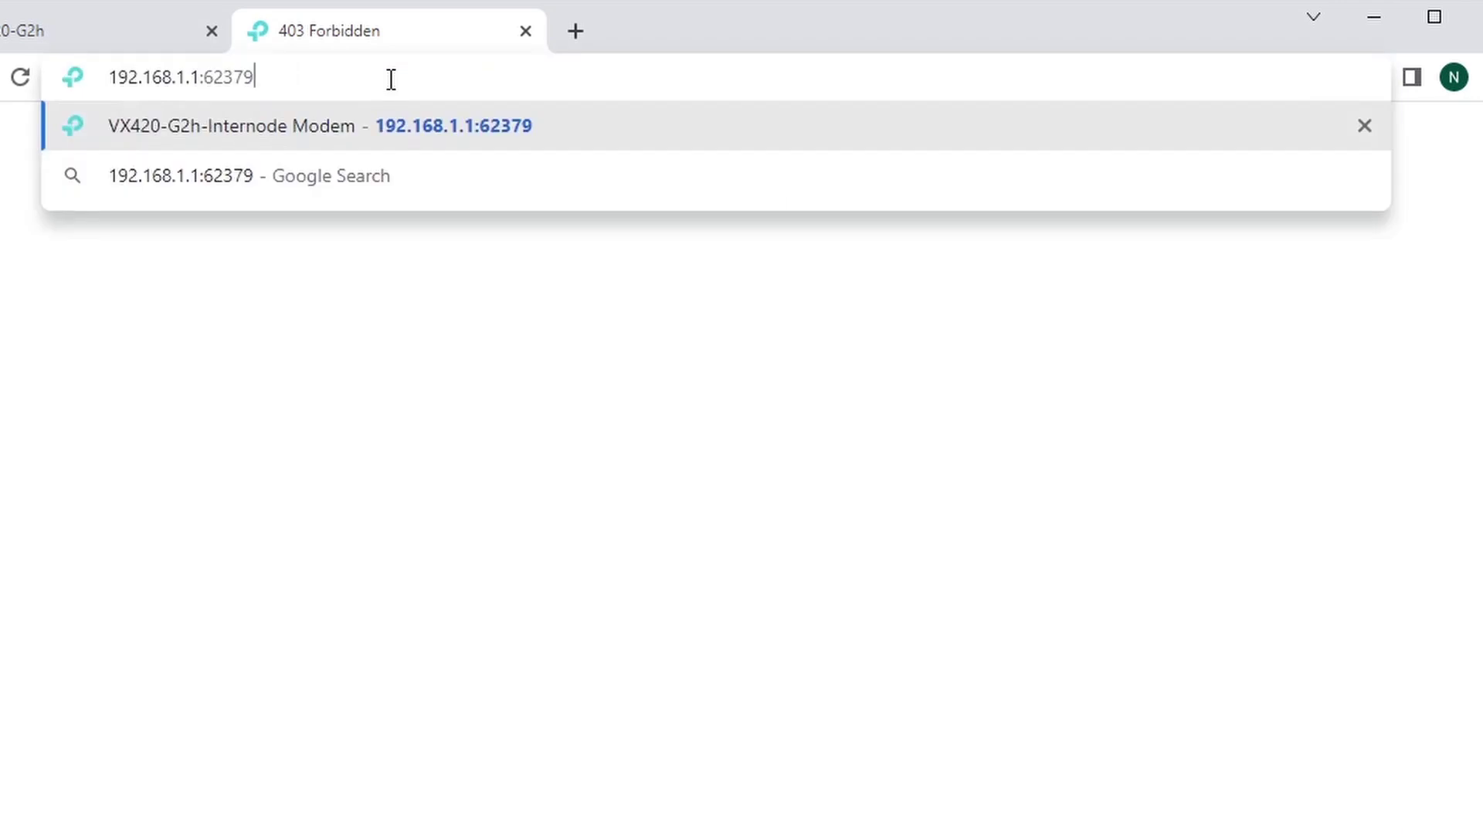
pyautogui.press('Return')
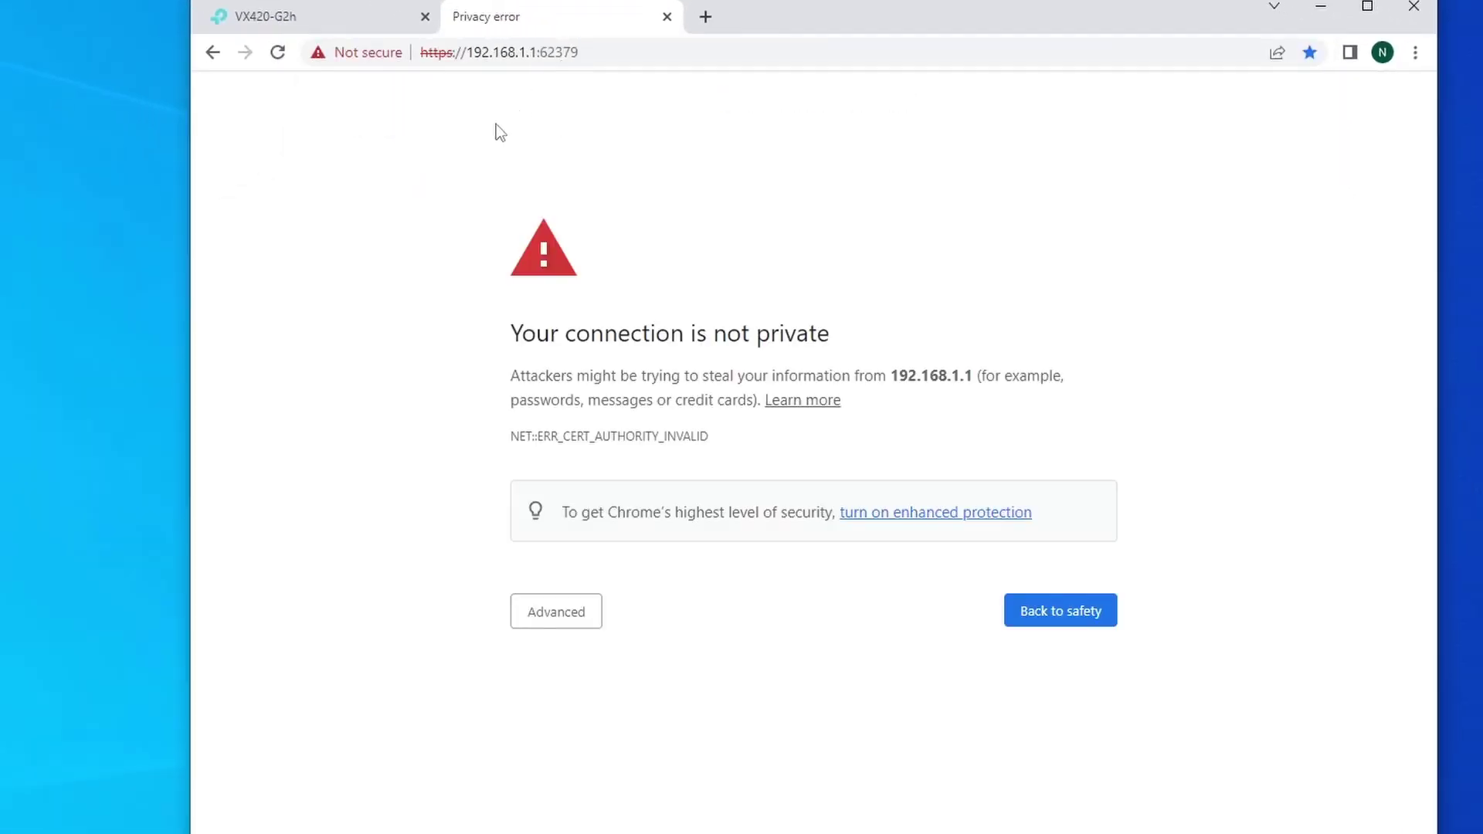
# Bypass the certificate warning and log in with the router password, forcing the other session off
pyautogui.click(561, 609)
pyautogui.click(608, 769)
pyautogui.click(816, 312)
pyautogui.write('admin')
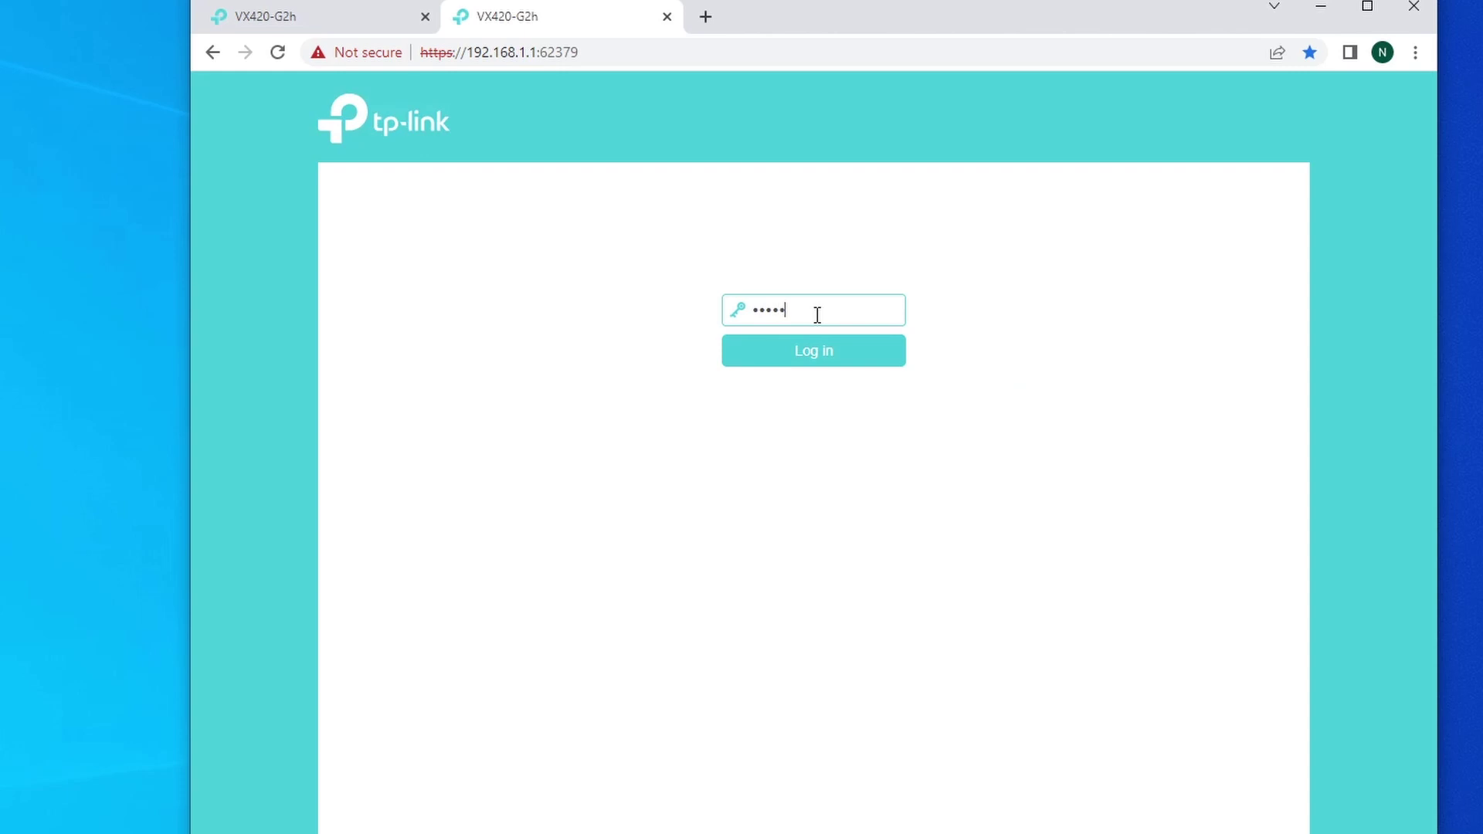
pyautogui.press('Return')
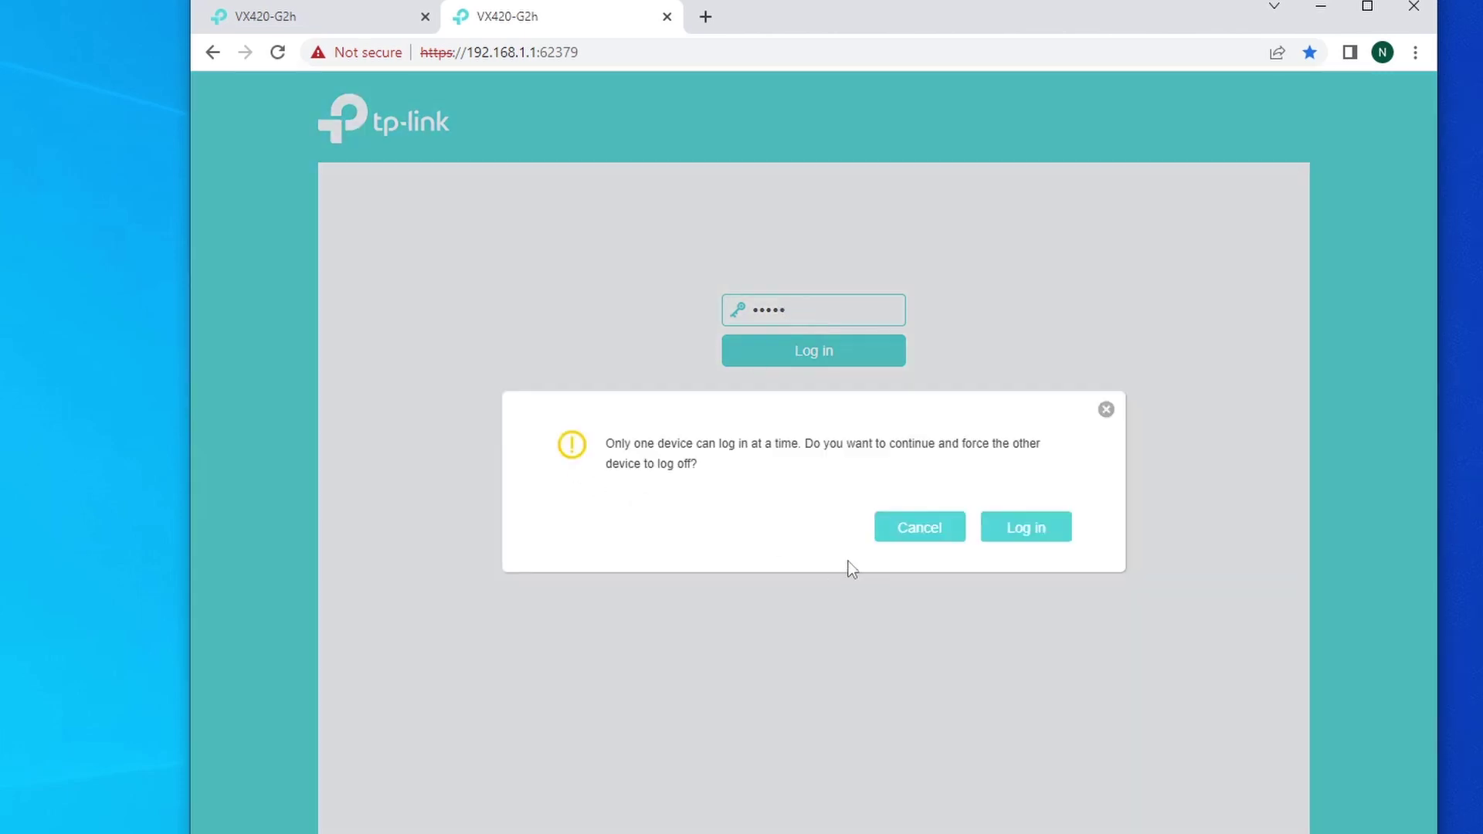
pyautogui.click(1041, 526)
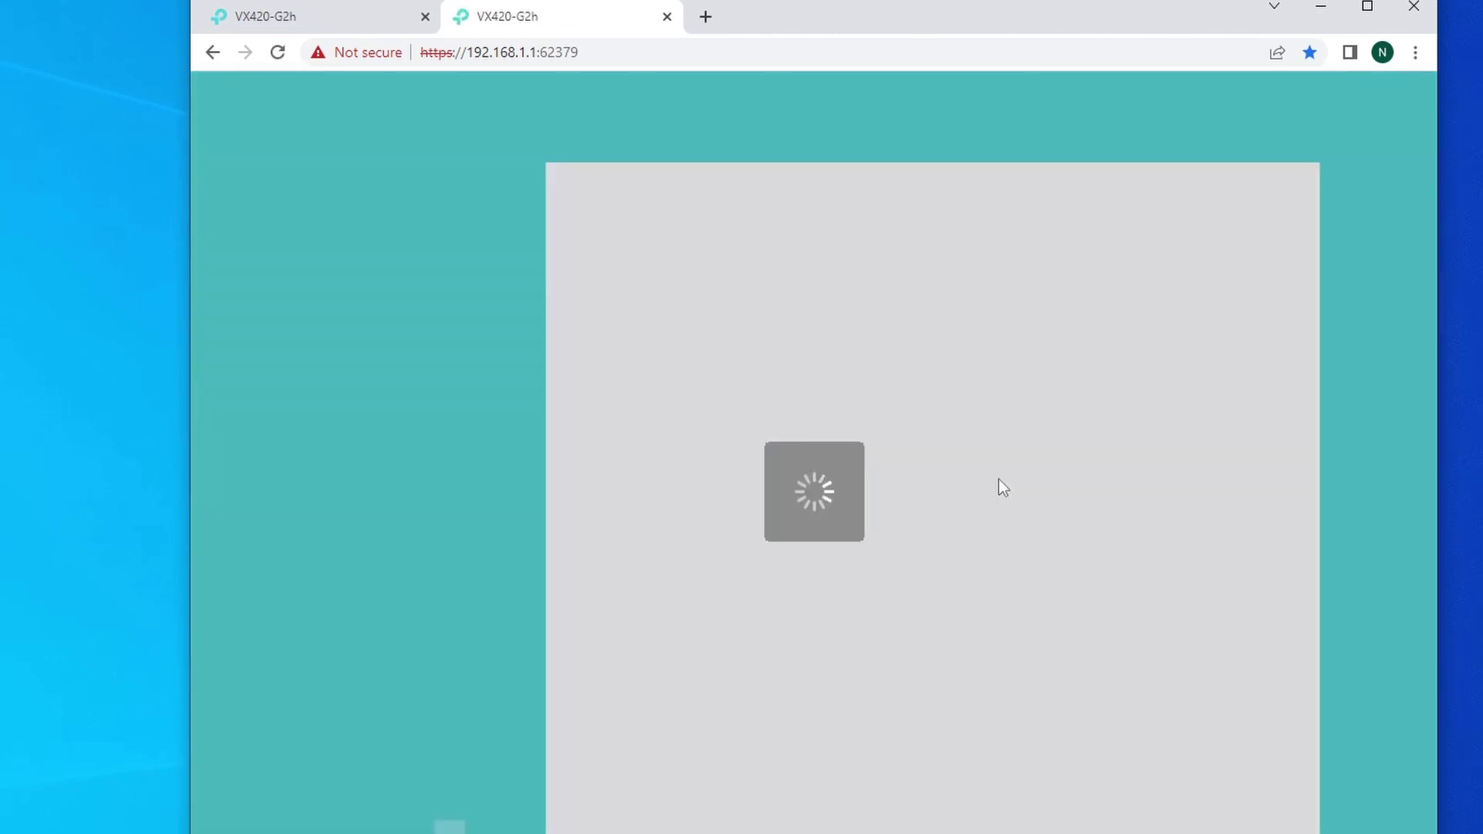